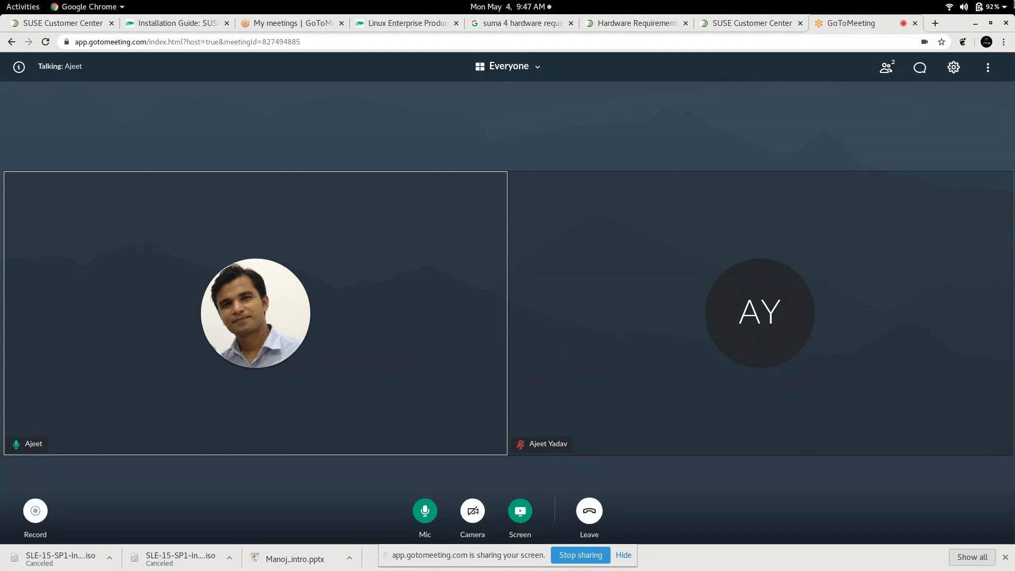
Step: Open a new Chrome tab and load suse.com/products
click(934, 22)
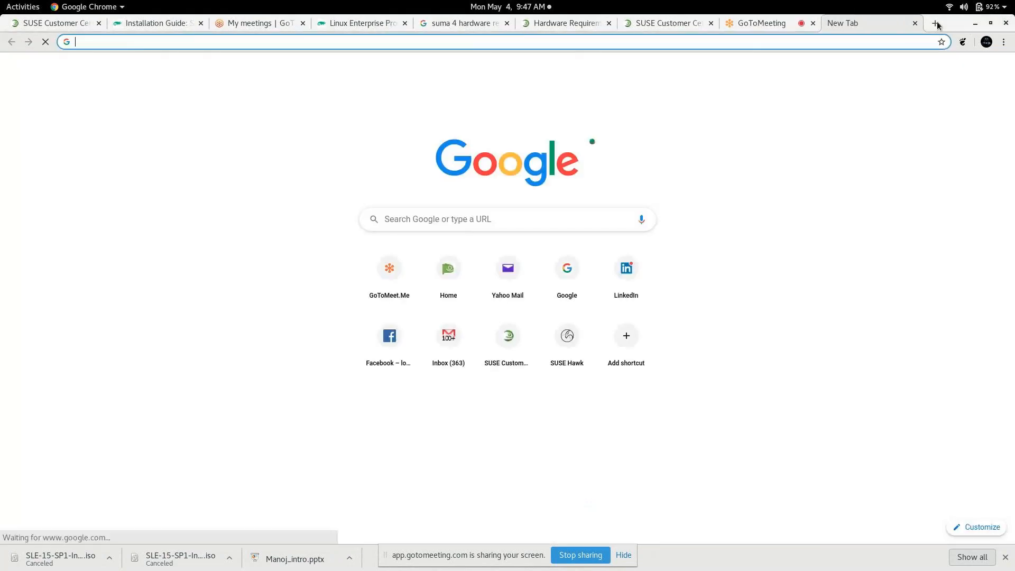
text(suse.com/)
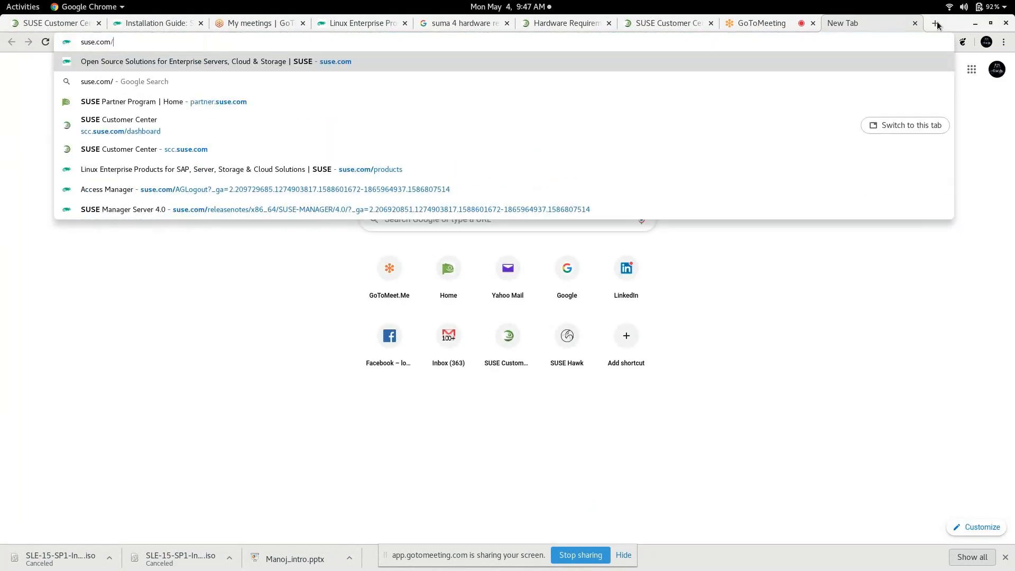
text(proj)
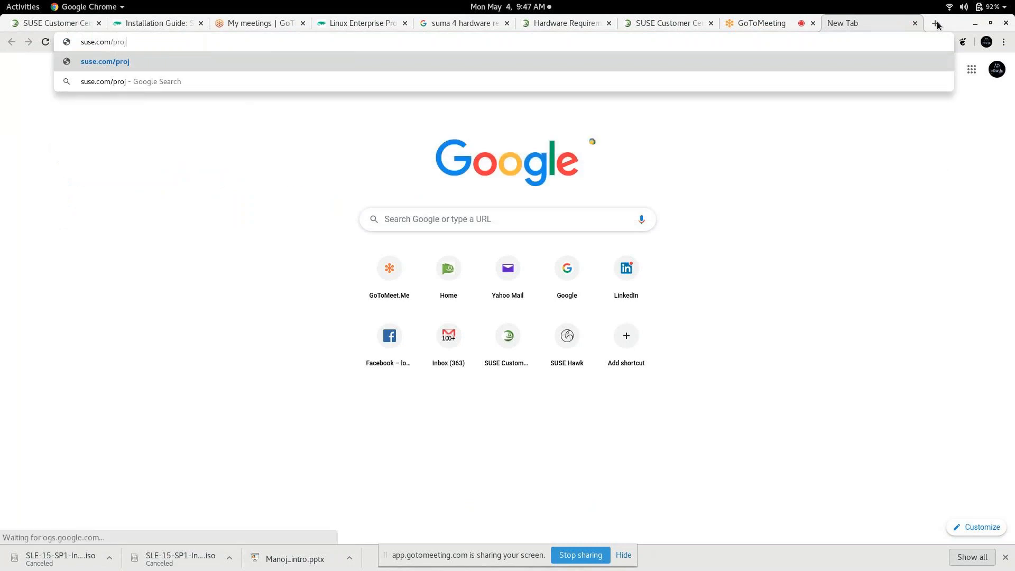
key(BackSpace)
text(ducts)
key(Return)
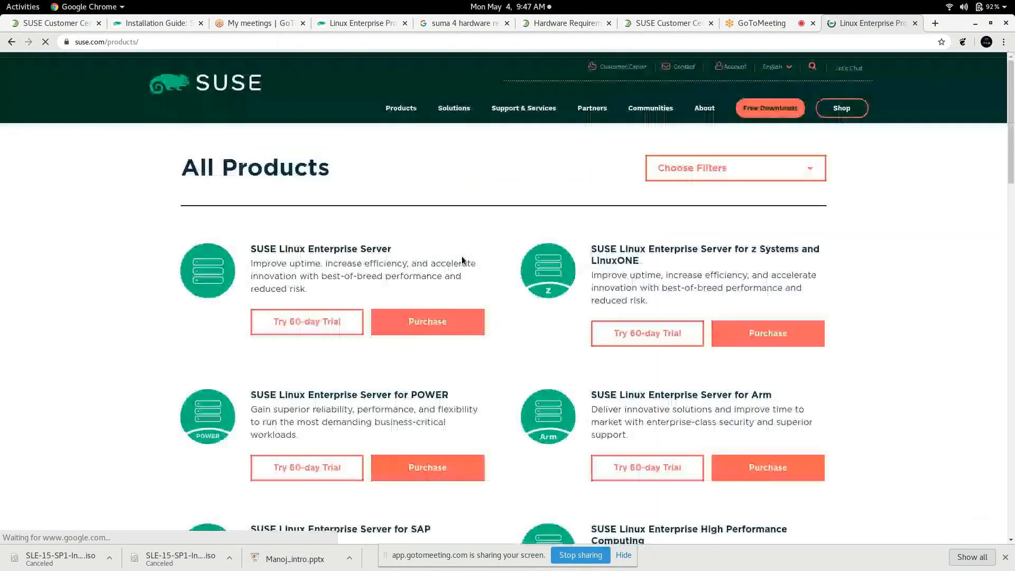
Step: Scroll the products page down to the SUSE Manager listing, then minimize Chrome
scroll(461, 258, down, 15)
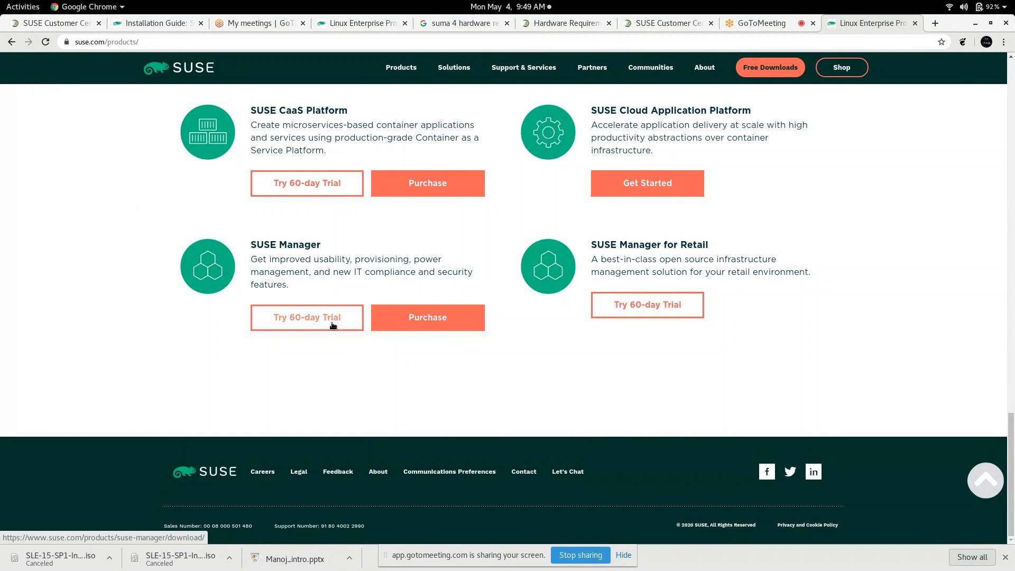
click(975, 23)
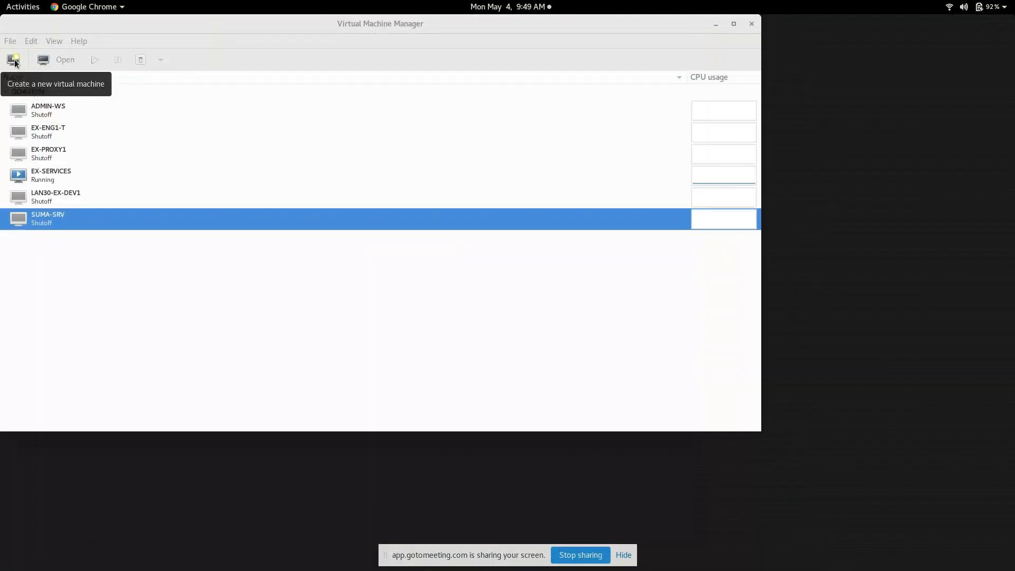
Step: Start a new VM from local install media SLE-15-SP1-Installer-DVD-x86_64-GM-DVD1.iso
click(13, 60)
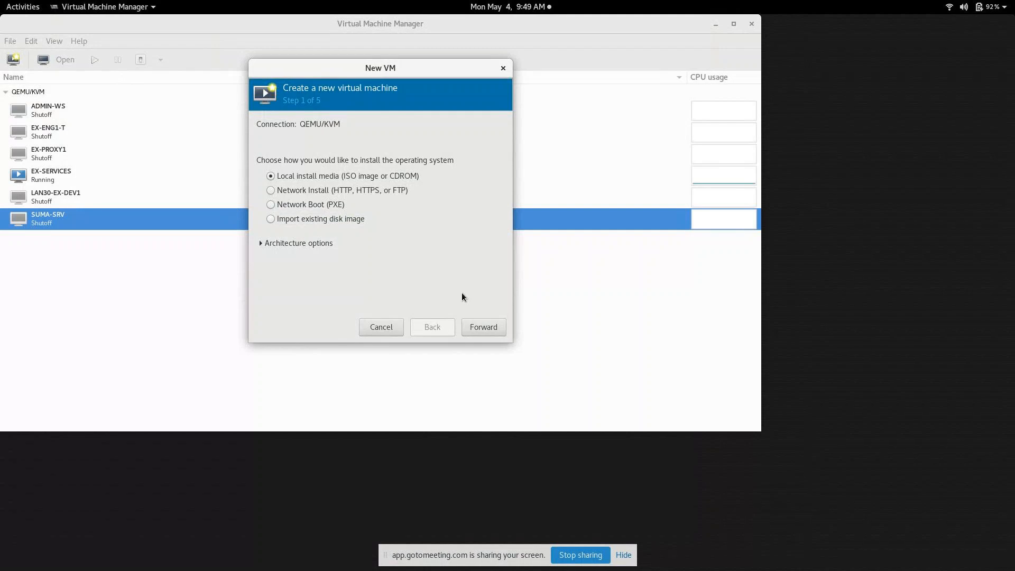
click(483, 329)
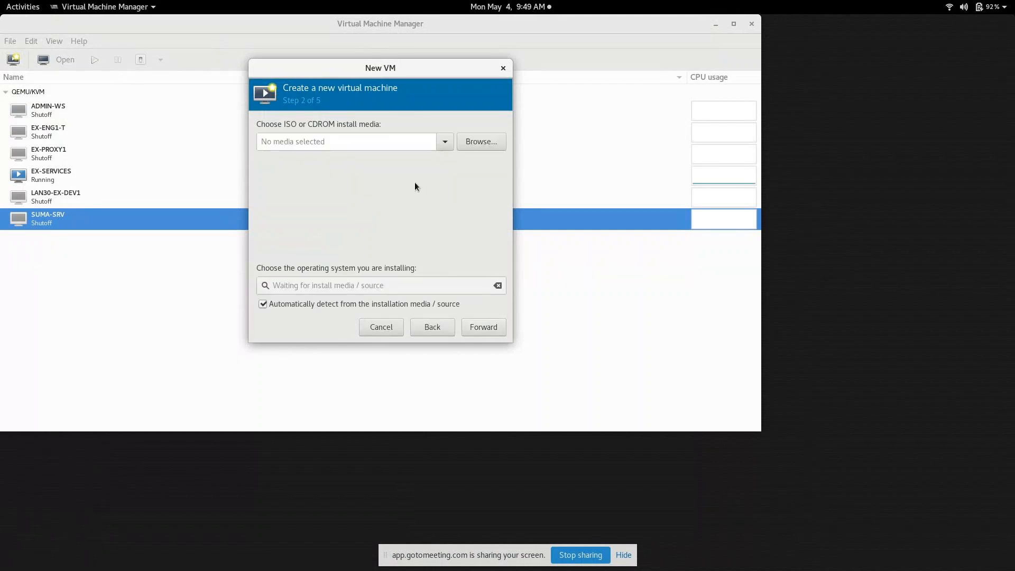
click(471, 144)
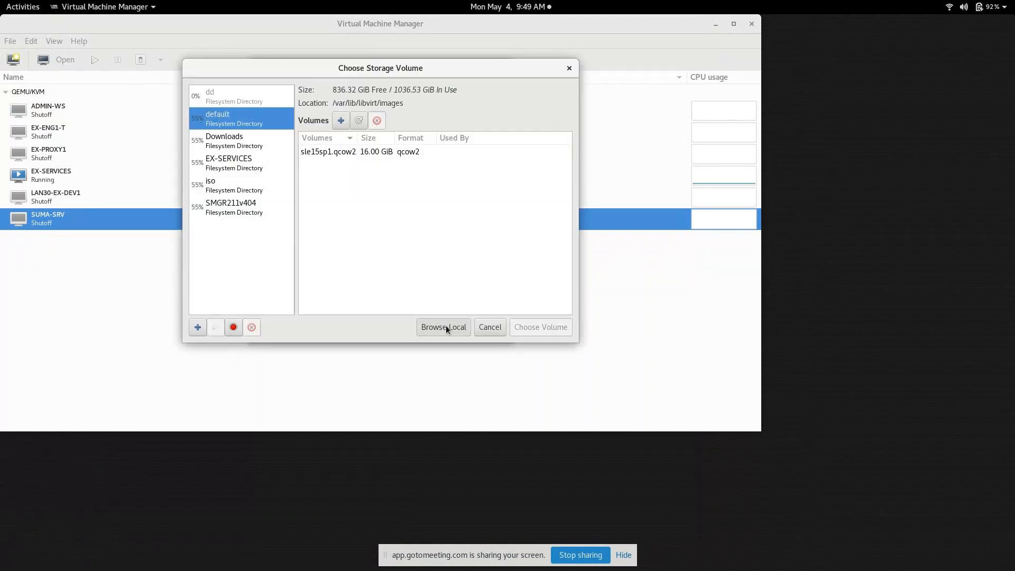
click(446, 325)
click(307, 97)
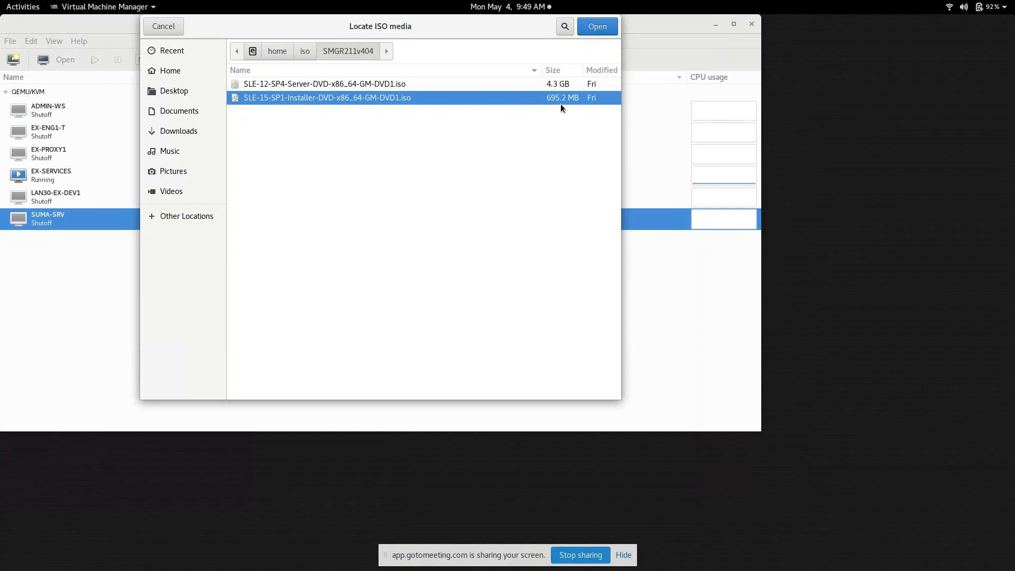
click(596, 27)
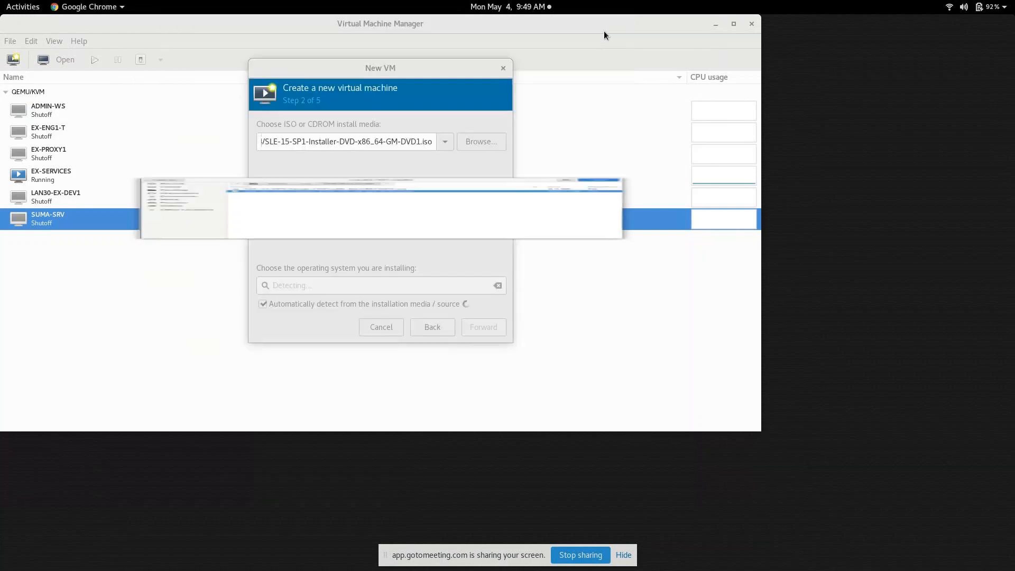
Step: Turn off automatic OS detection and pick SUSE Linux Enterprise 15 SP1 from a 'sles' search
click(262, 304)
click(297, 288)
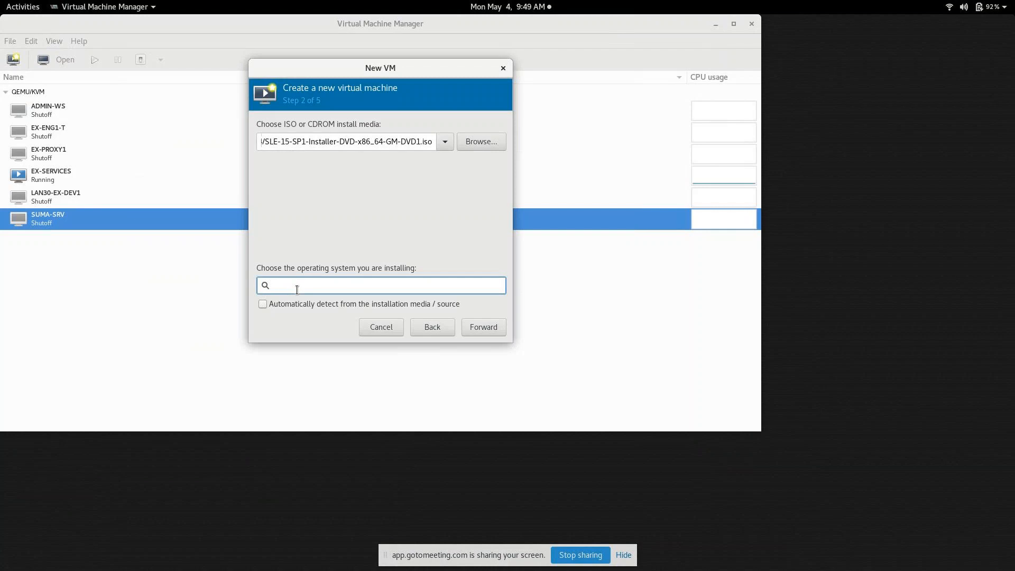
text(slse)
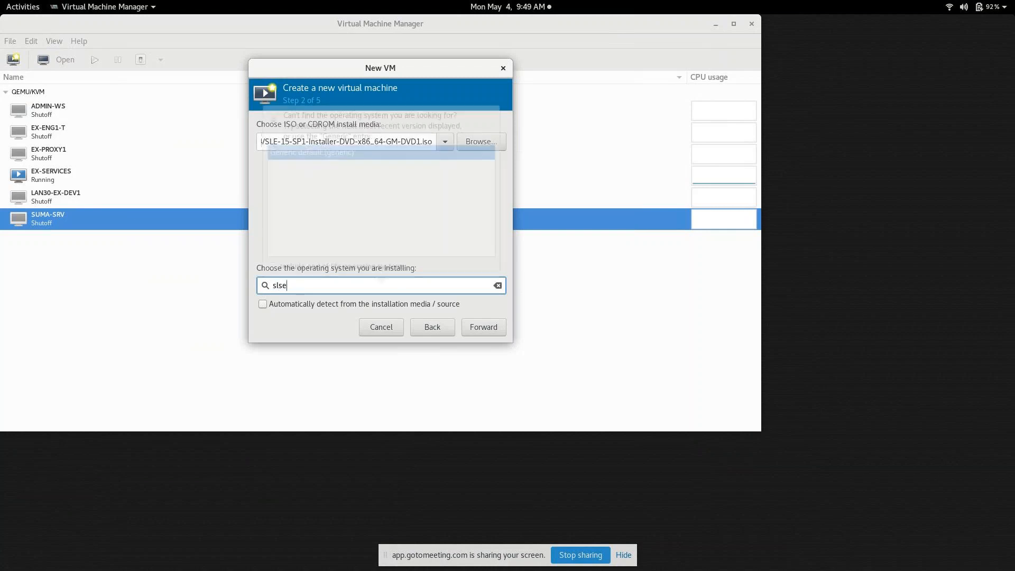
key(BackSpace)
key(BackSpace)
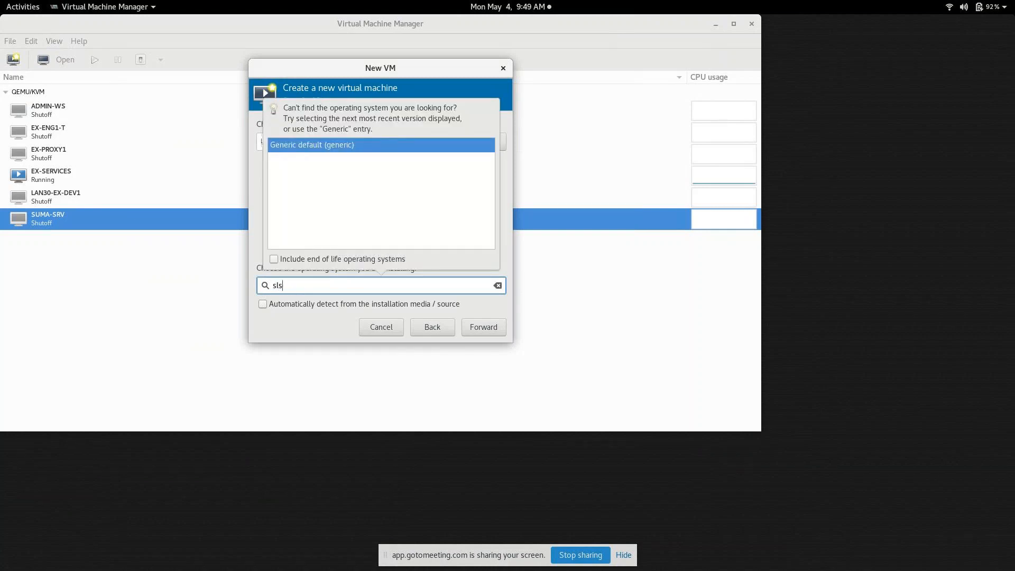
text(es15)
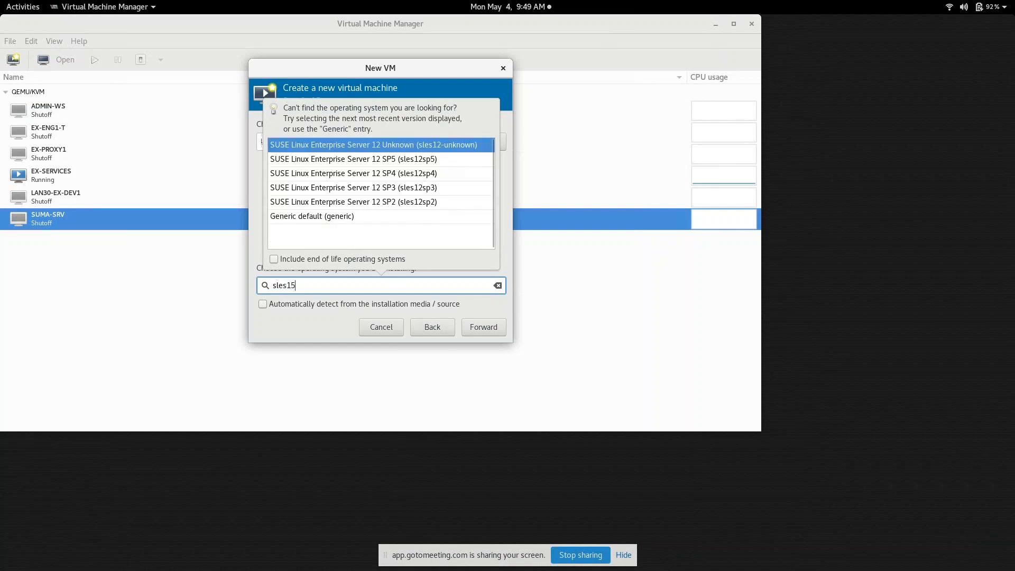
key(BackSpace)
key(BackSpace)
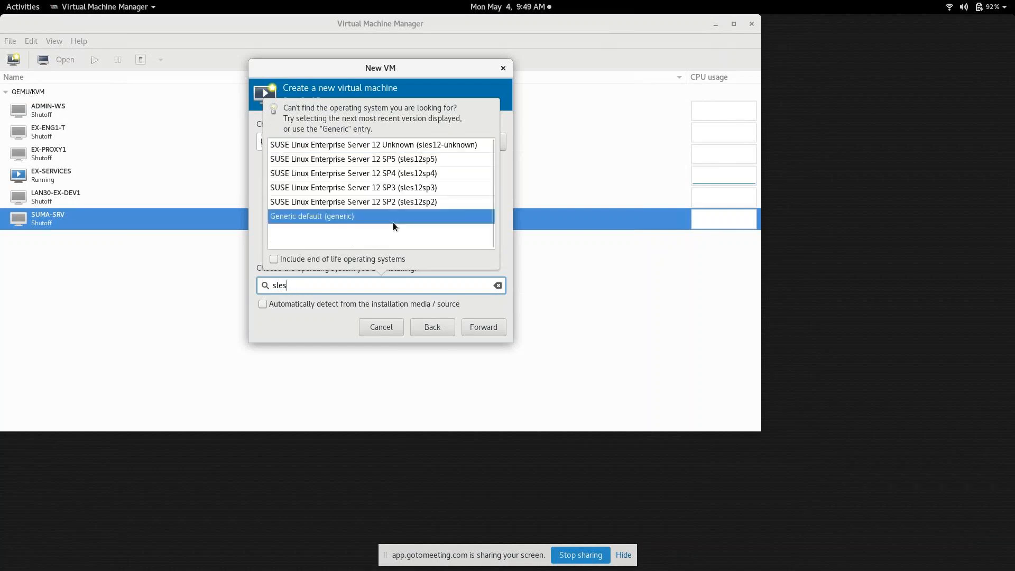
key(BackSpace)
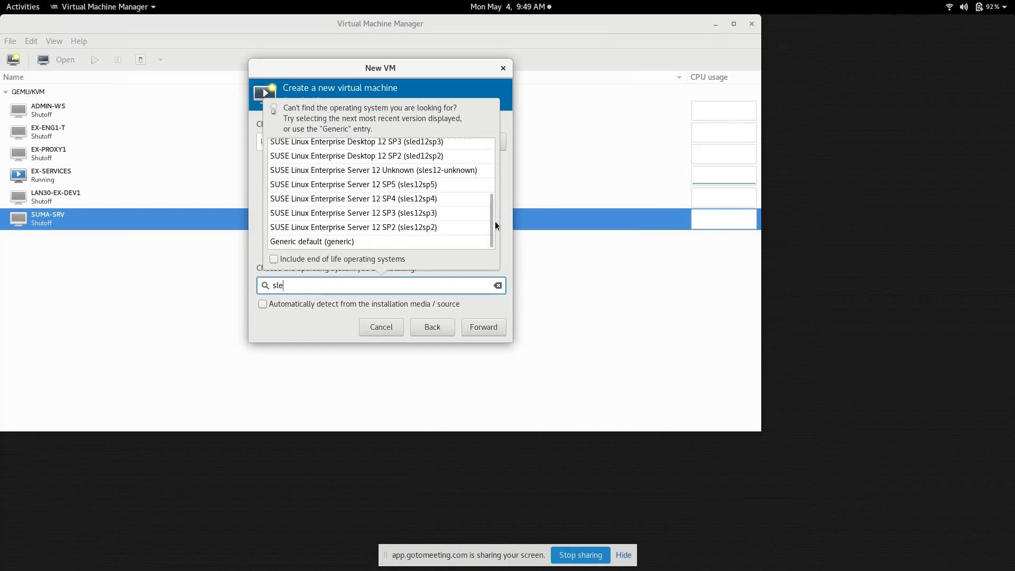
scroll(490, 211, up, 1)
scroll(490, 206, up, 3)
scroll(489, 190, up, 2)
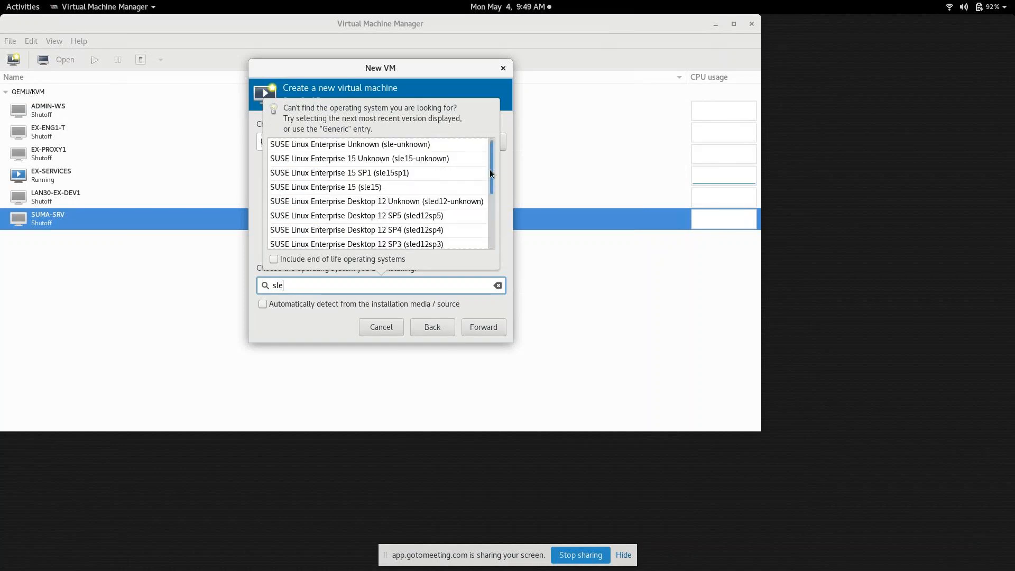
click(415, 170)
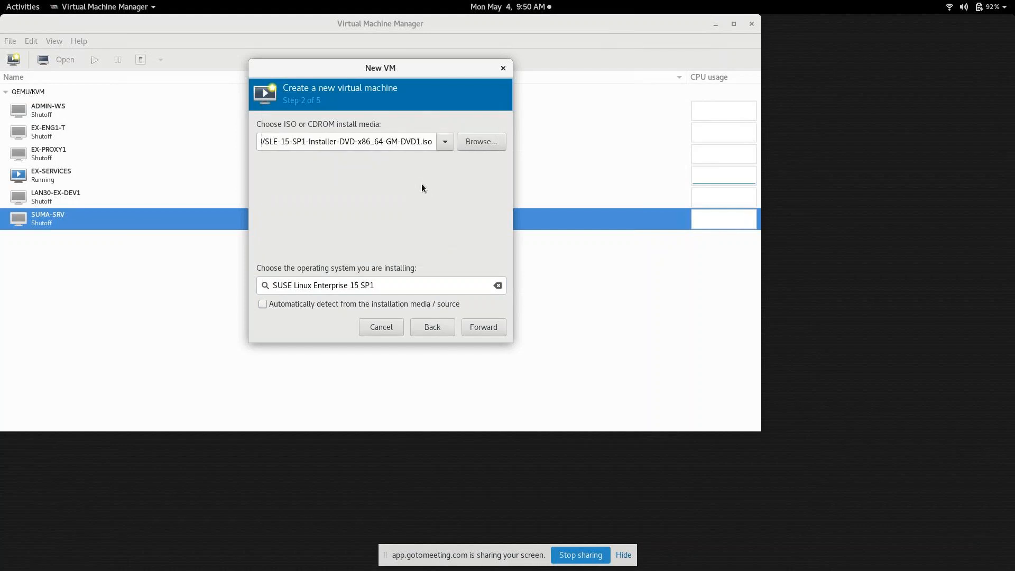
Step: Advance to the memory and CPU step, select the 1024 memory value, and return to Chrome
click(486, 332)
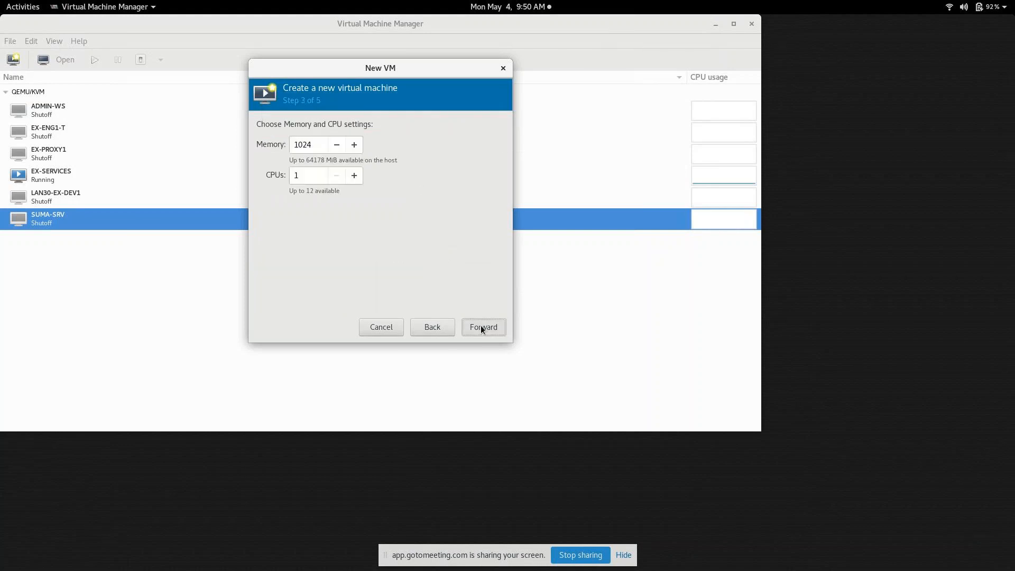
drag(311, 145, 280, 142)
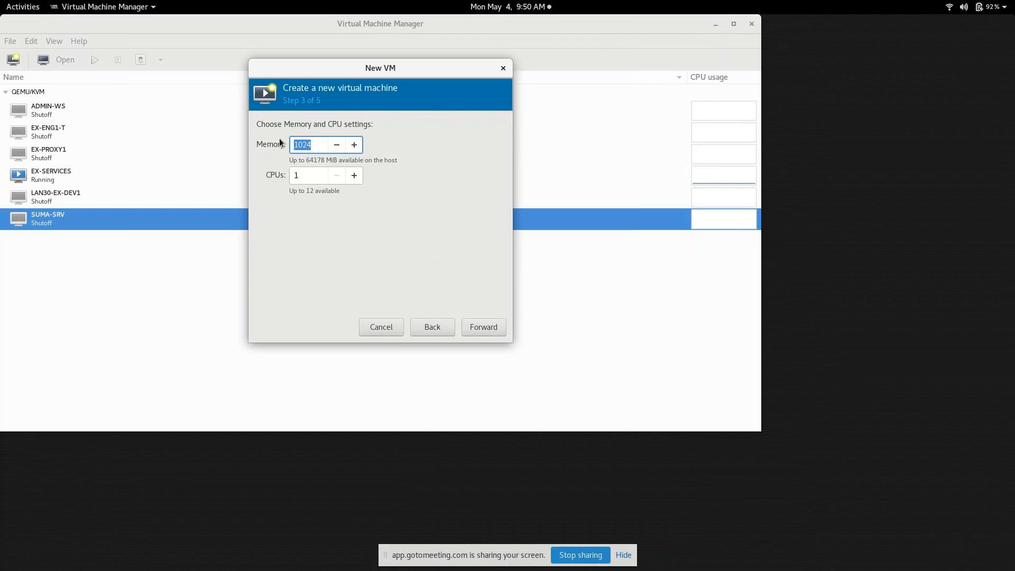
mouse_move(279, 565)
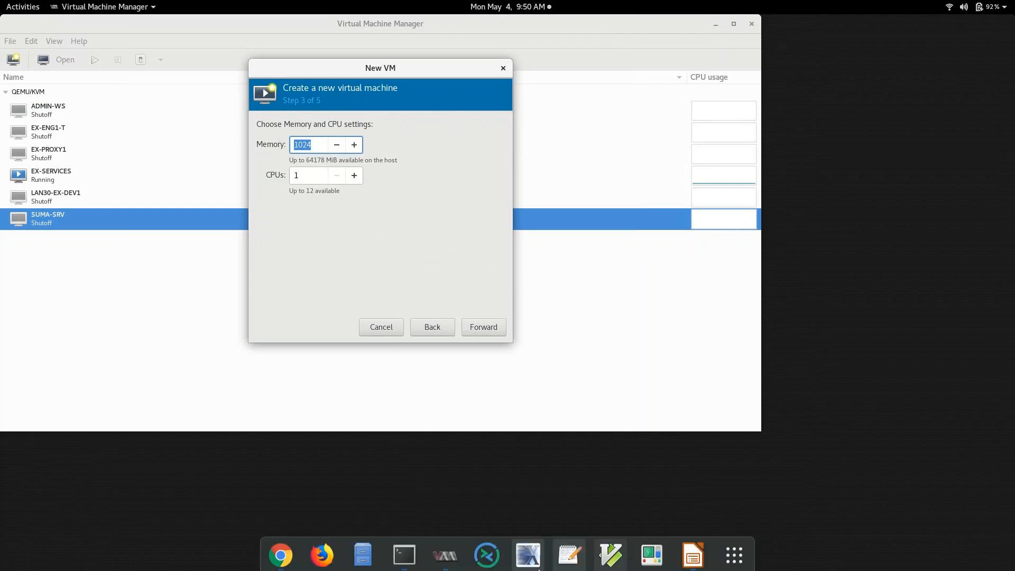
click(279, 552)
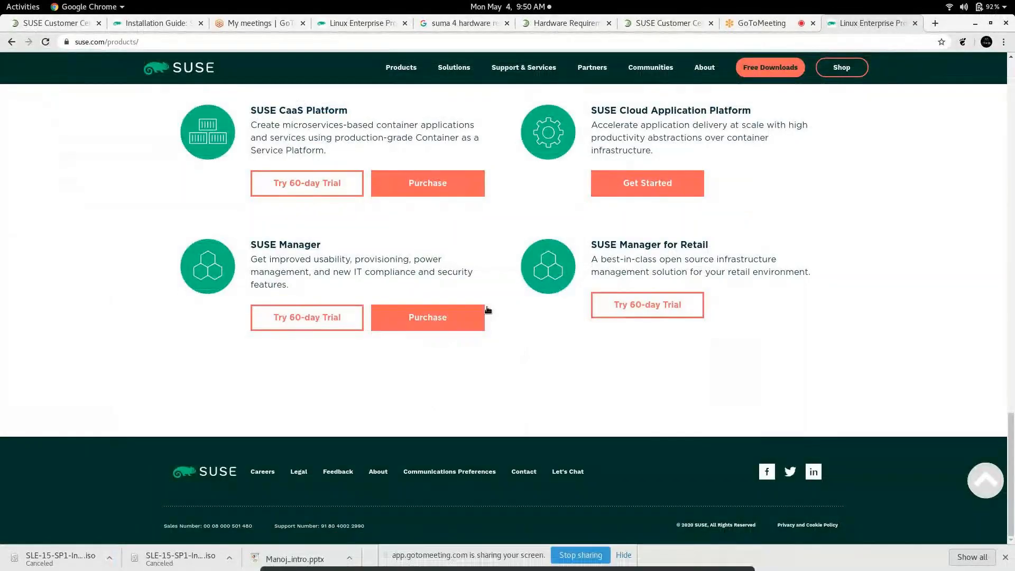
Step: Open the hardware requirements docs and highlight the 4 CPU cores and 8/16/32 GB RAM minimums
click(569, 21)
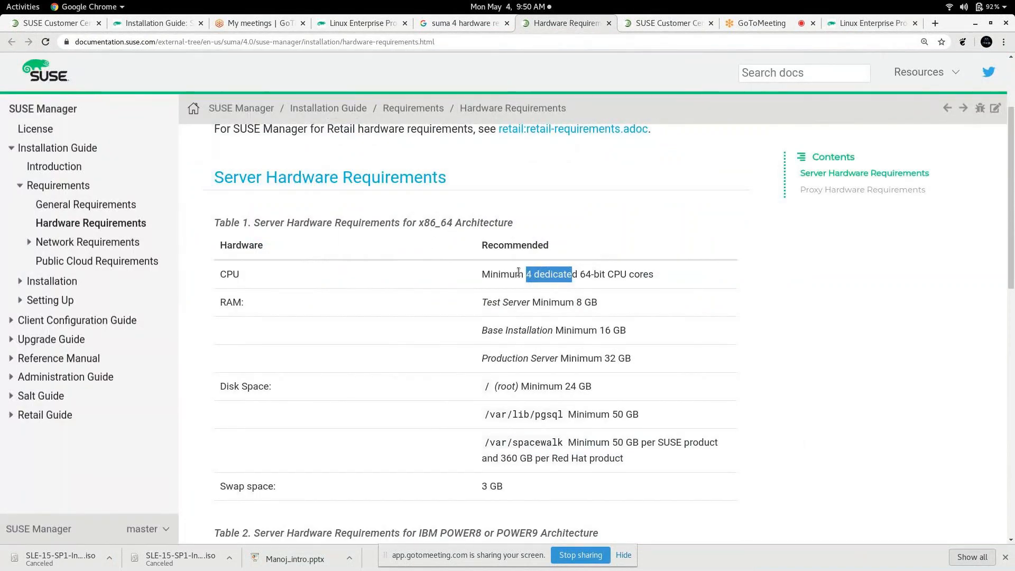
drag(516, 272, 557, 272)
drag(502, 303, 603, 303)
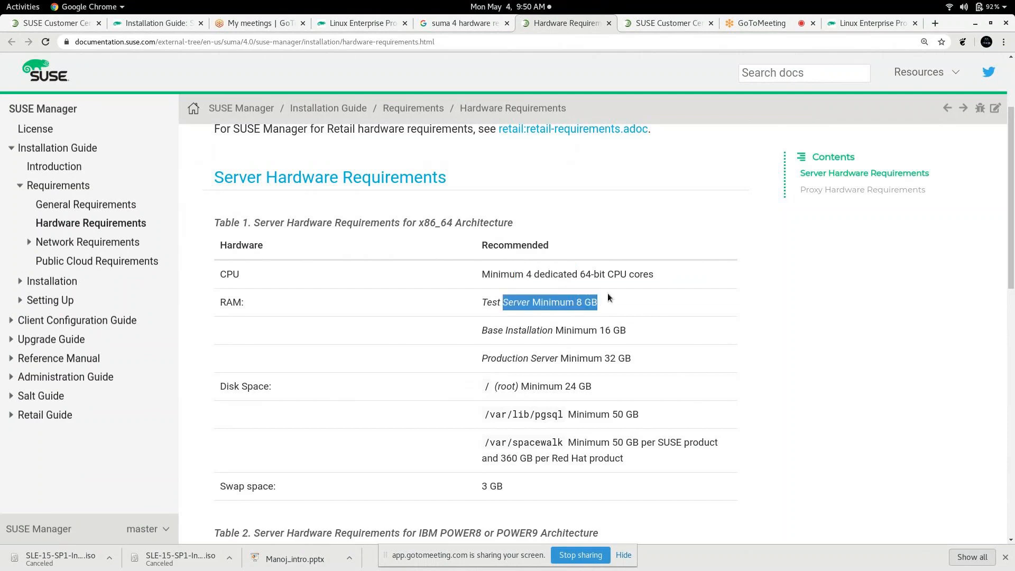
drag(502, 332, 629, 323)
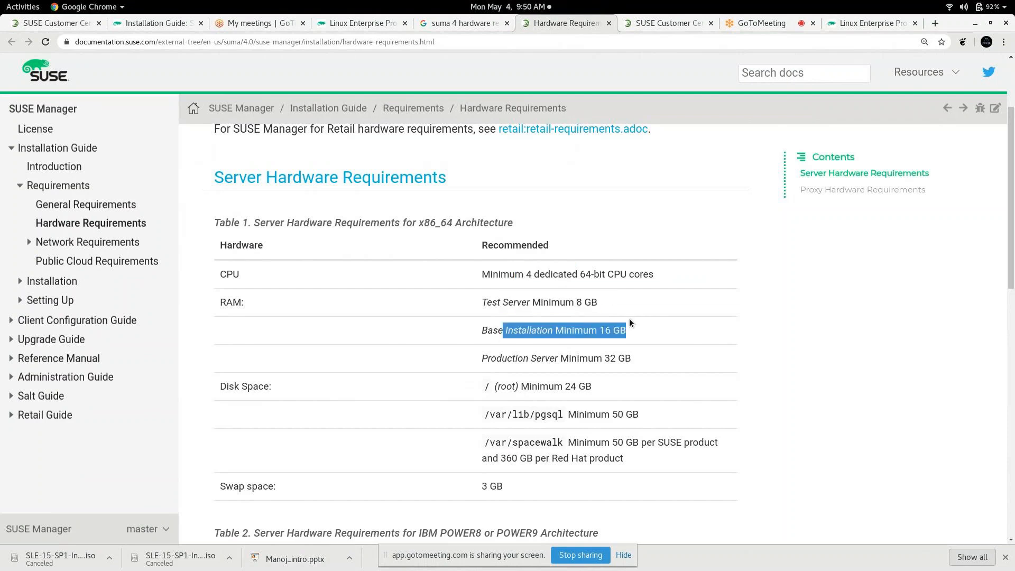
drag(506, 358, 624, 358)
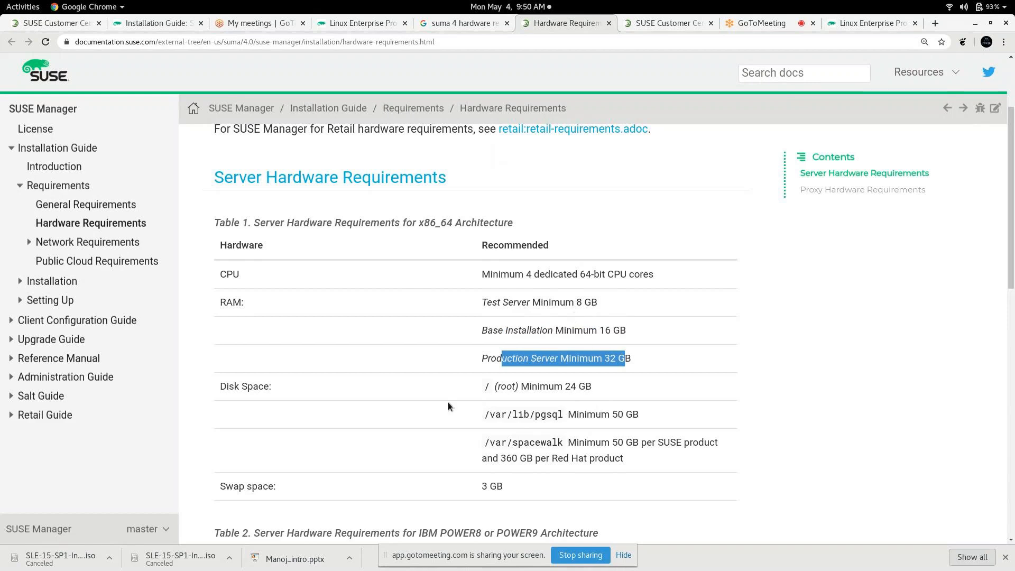
Step: Highlight the disk minimums: 24 GB root, 50 GB /var/lib/pgsql, 360 GB /var/spacewalk; minimize Chrome
drag(483, 387, 598, 372)
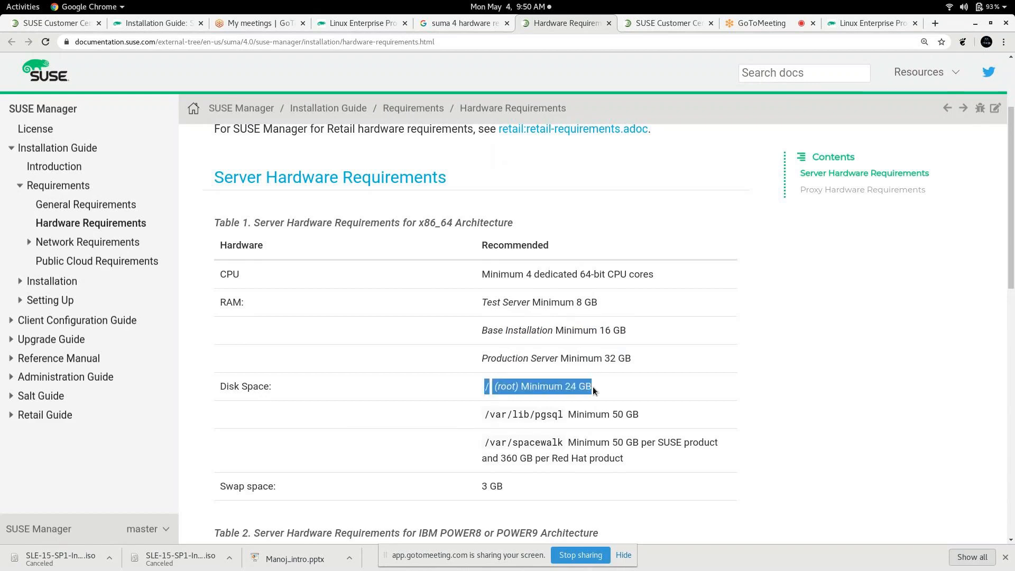
click(592, 386)
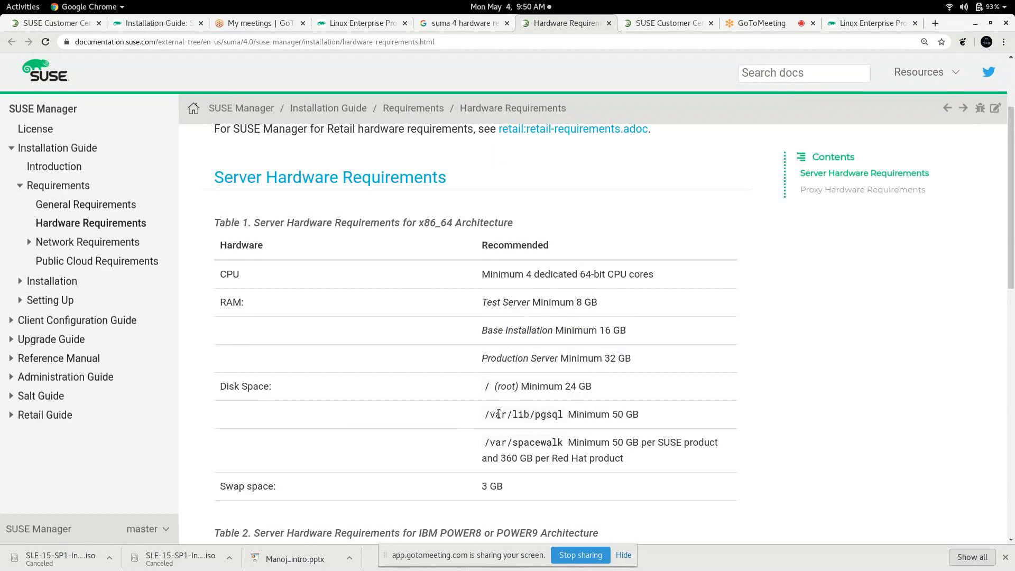
drag(487, 414, 570, 406)
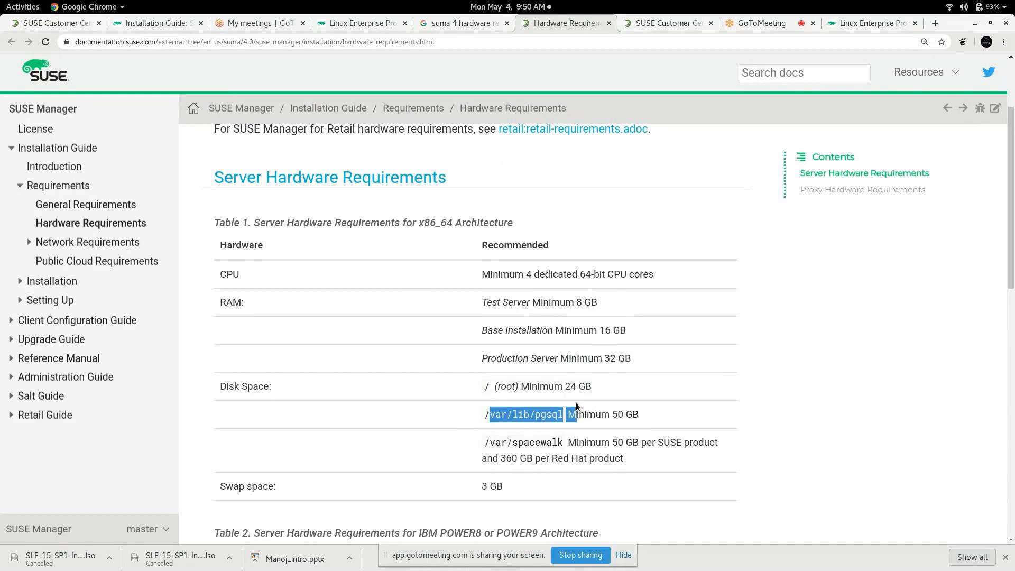
drag(481, 448, 571, 437)
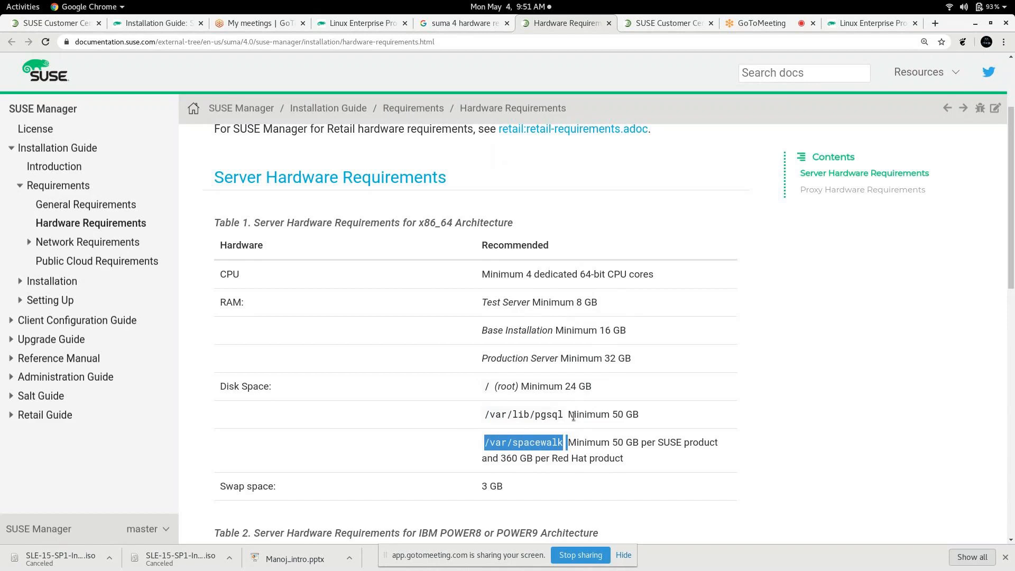
click(577, 413)
drag(593, 410, 635, 402)
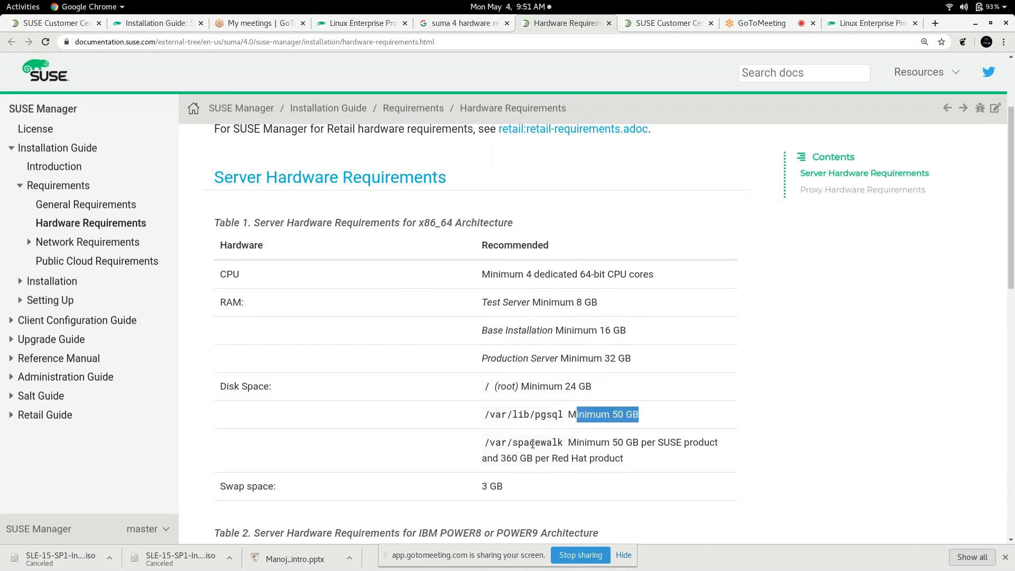
drag(485, 445, 688, 440)
click(574, 442)
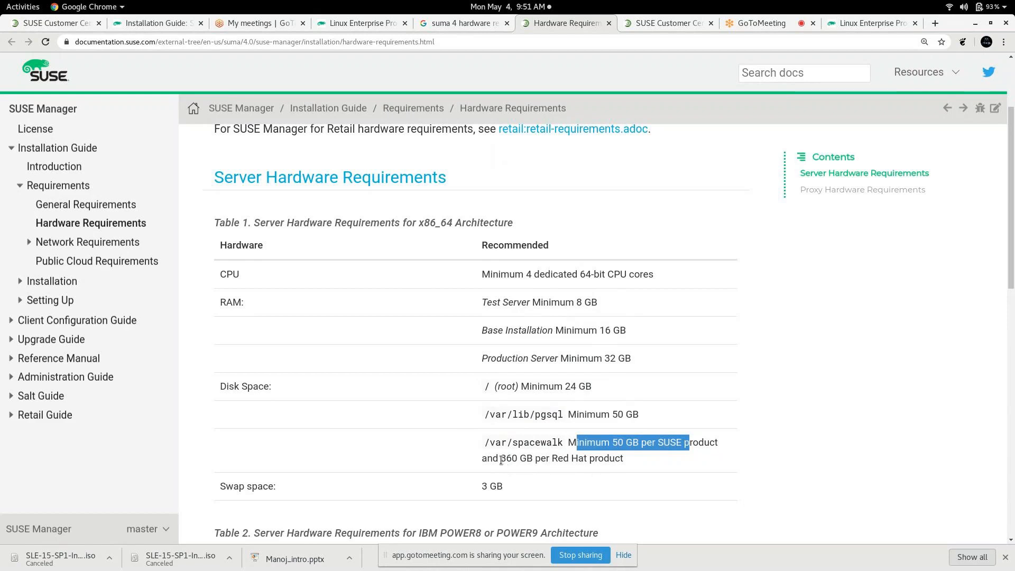
drag(500, 459, 564, 458)
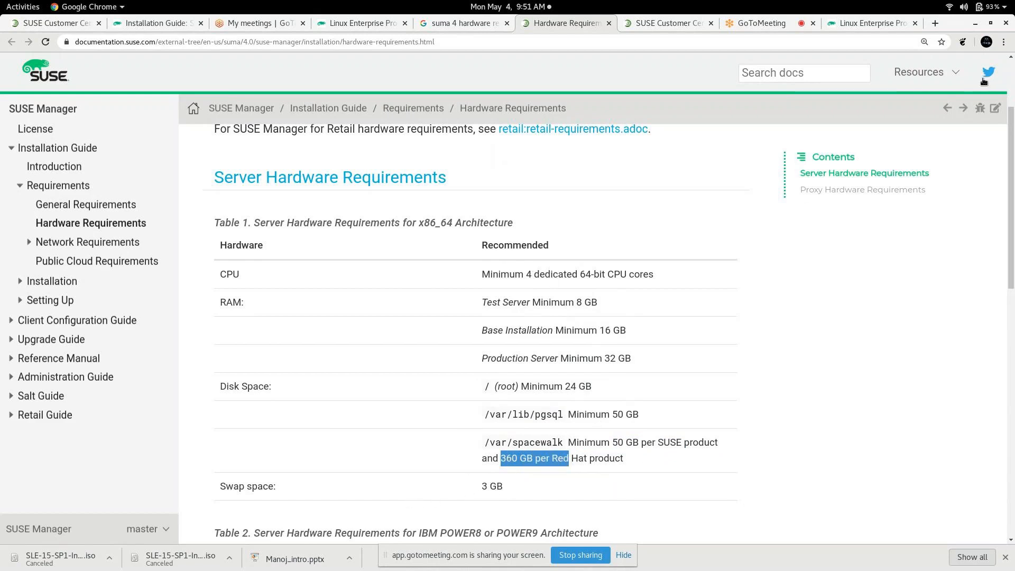
click(974, 25)
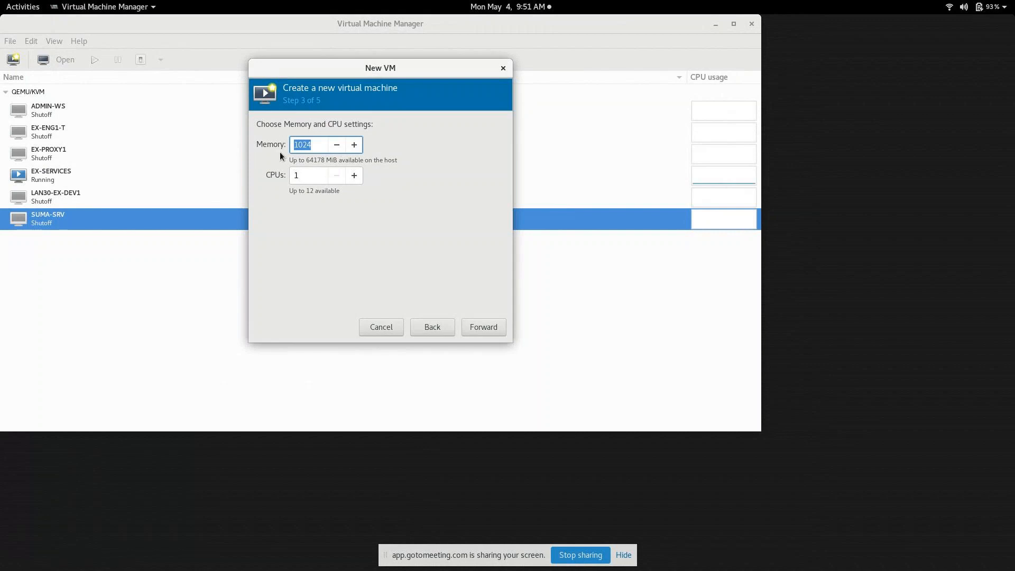
Step: Set the new VM's memory to 20000 MiB and CPUs to 4
text(0000)
double_click(319, 171)
text(4)
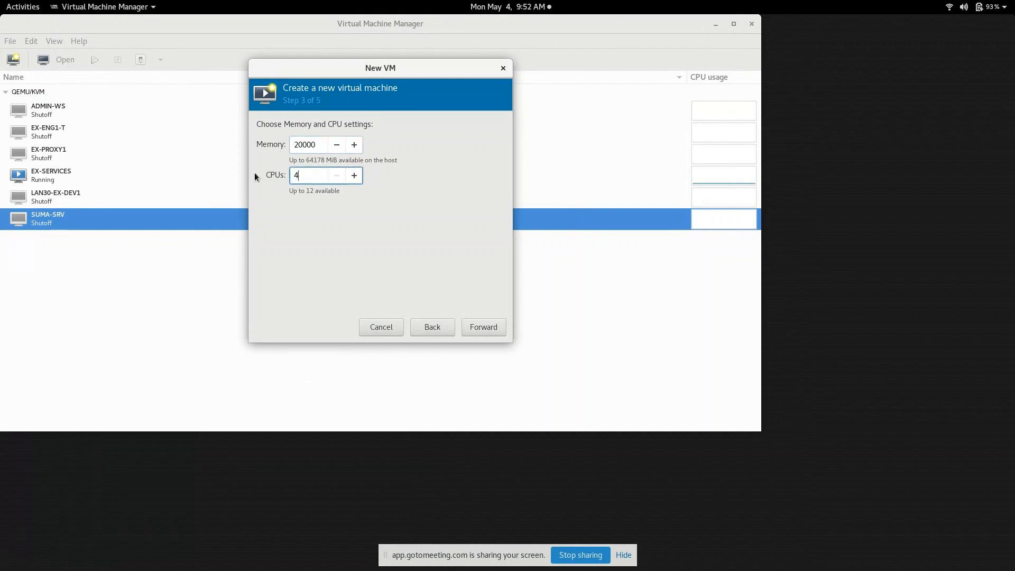
Step: Give the VM a 100 GiB disk and reach the final review with network selection expanded
click(479, 326)
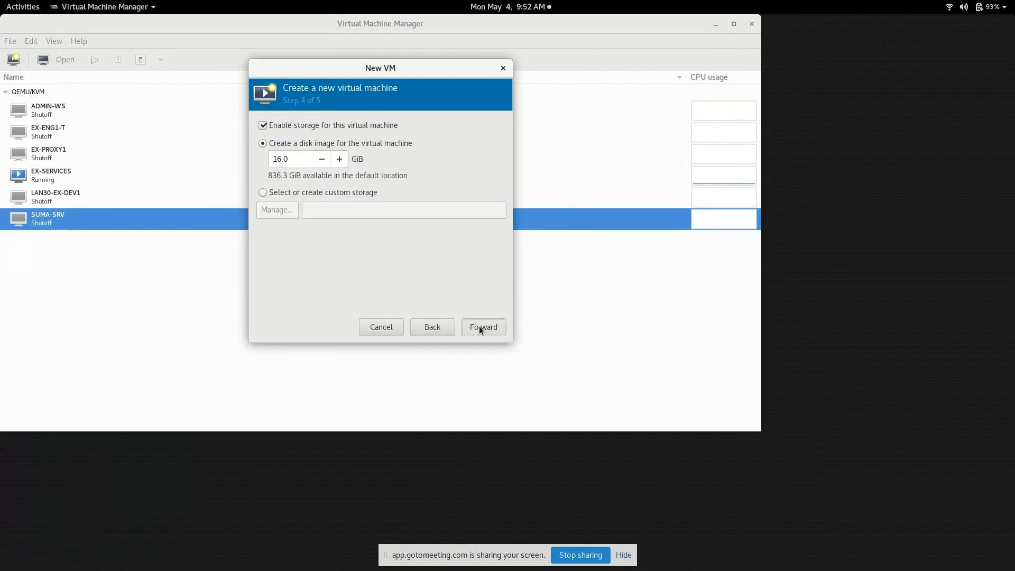
triple_click(292, 163)
text(100)
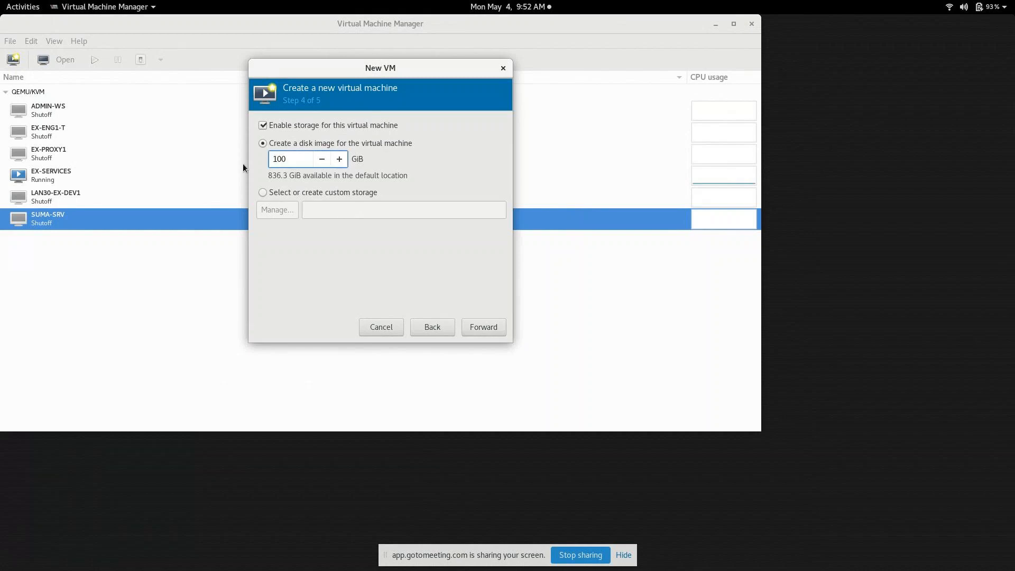
click(478, 326)
click(319, 251)
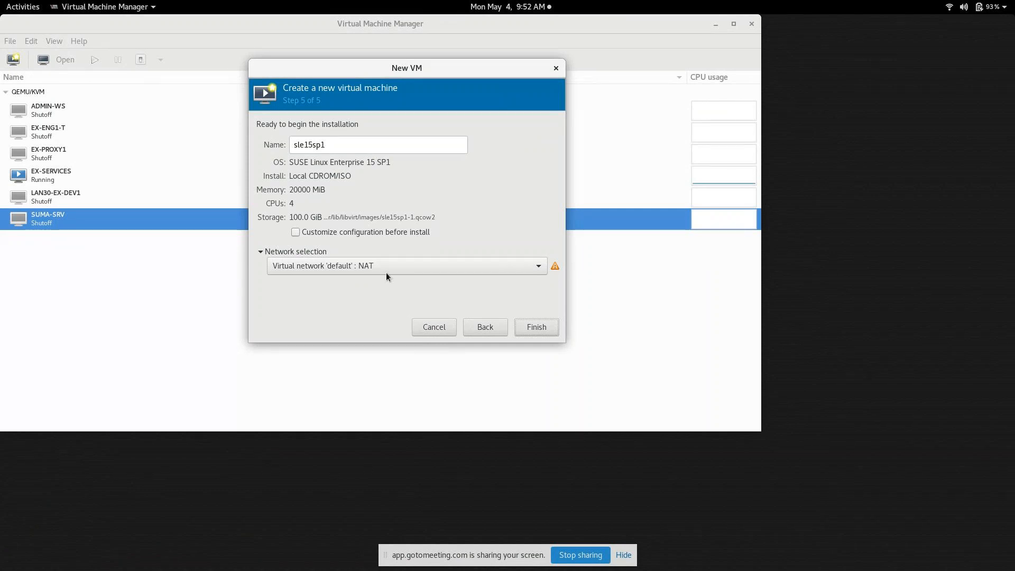
Step: Finish creating the sle15sp1 VM and bring its console window forward
click(535, 329)
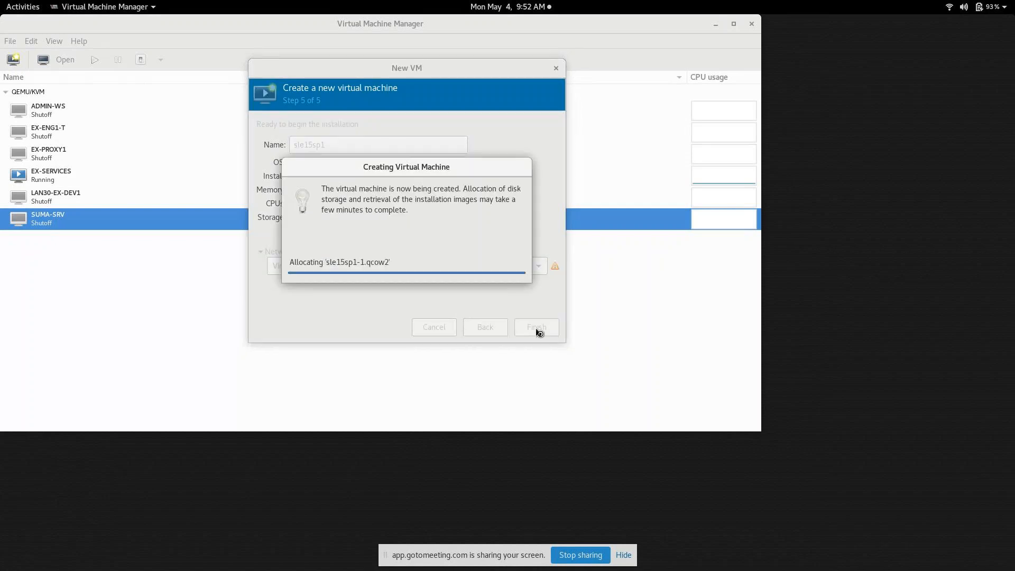
mouse_move(2, 4)
click(512, 394)
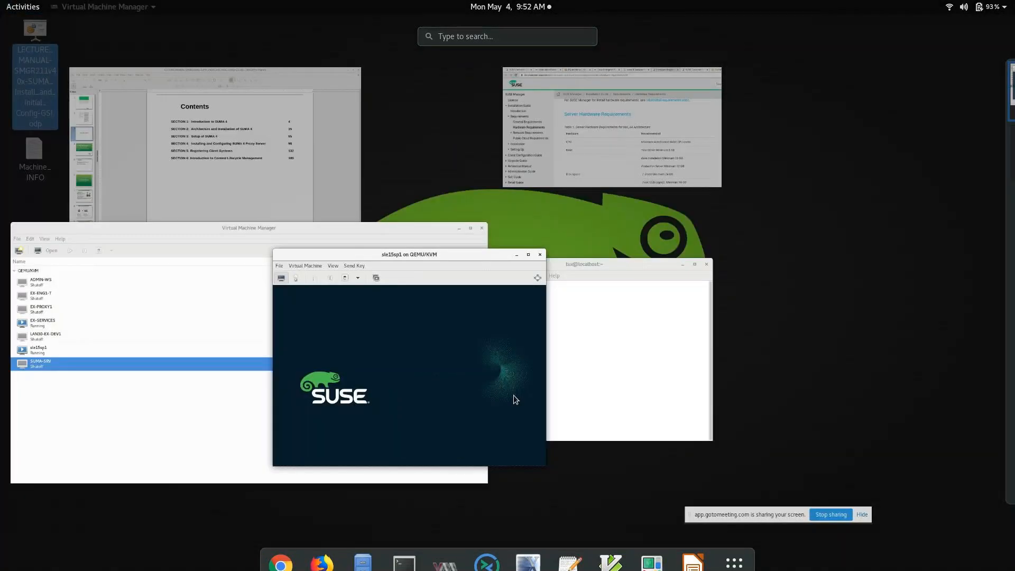
Step: Force off the sle15sp1 guest and show its hardware details
click(156, 84)
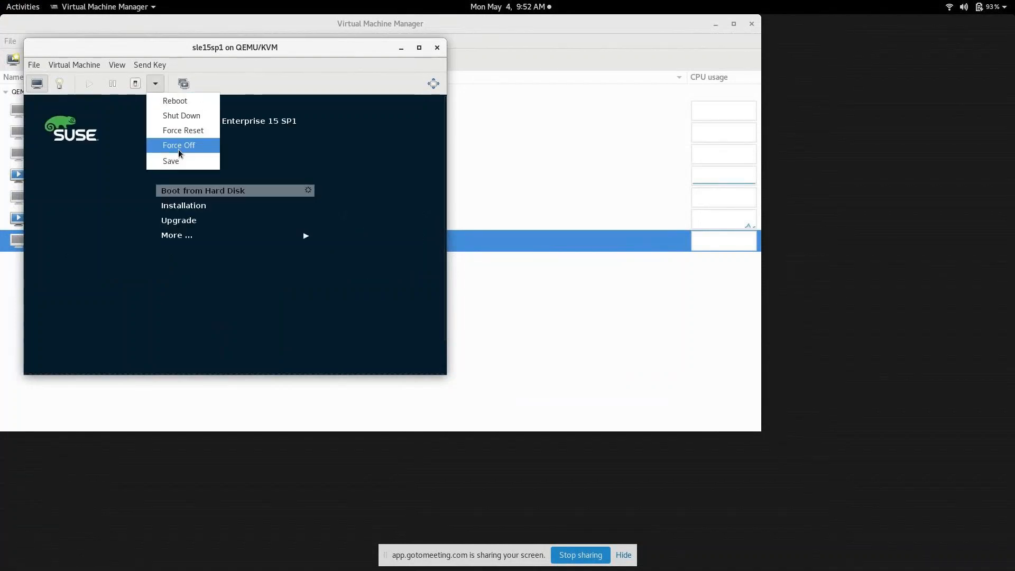
click(178, 148)
click(60, 84)
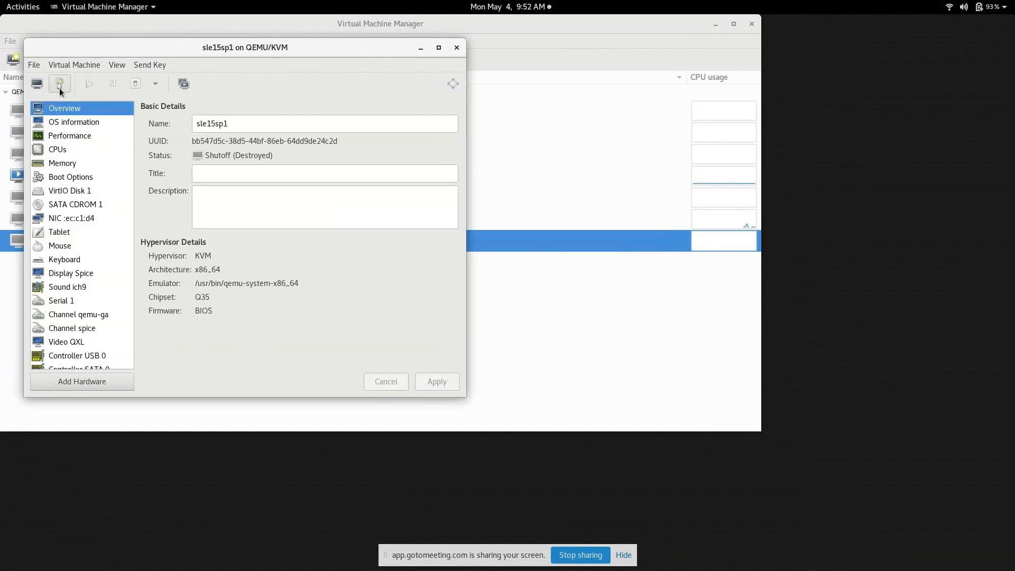
Step: Add three VirtIO storage disks to sle15sp1: 100 GiB, 60 GiB and 100 GiB
click(78, 381)
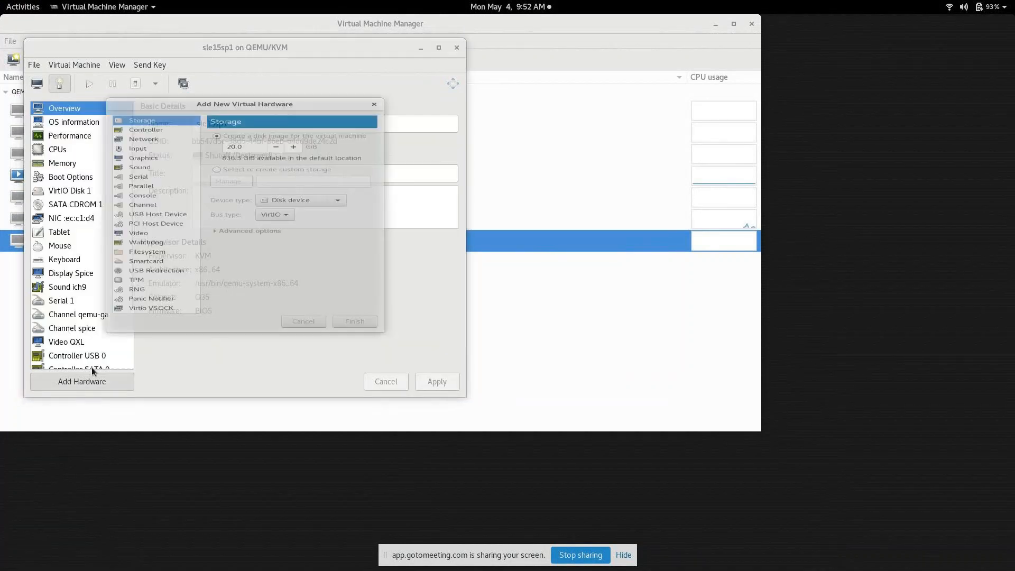
text(100)
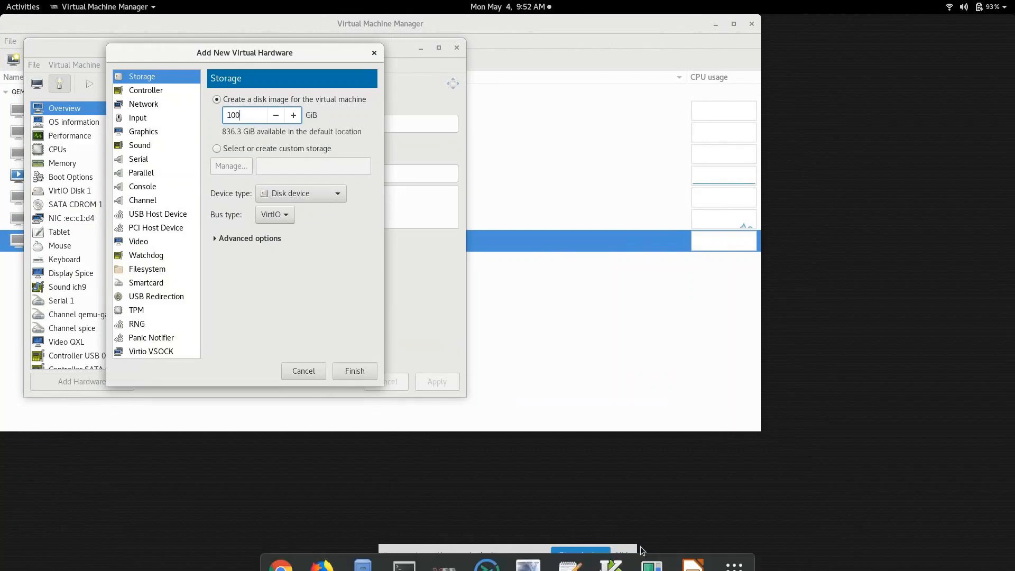
click(362, 370)
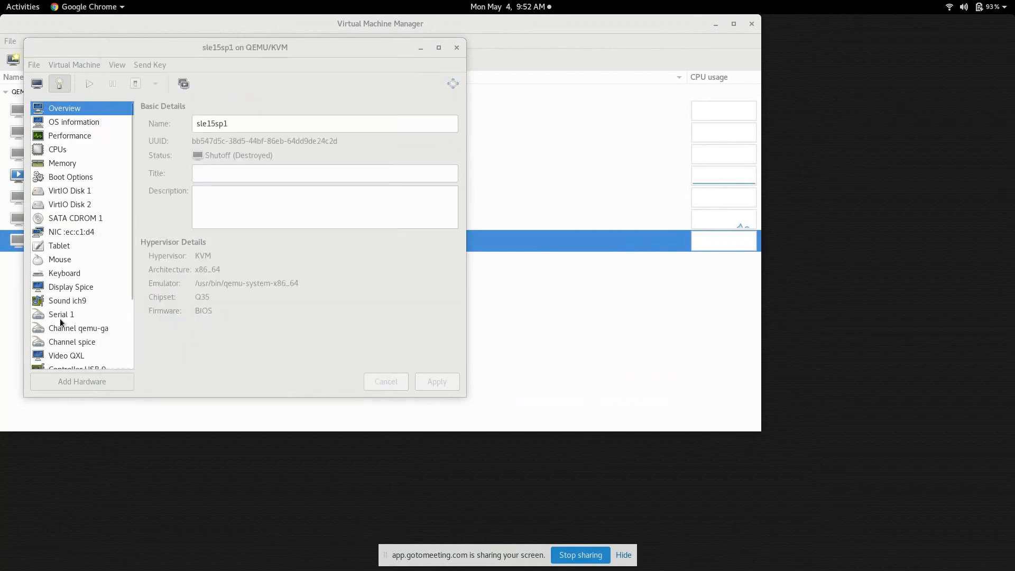
click(69, 108)
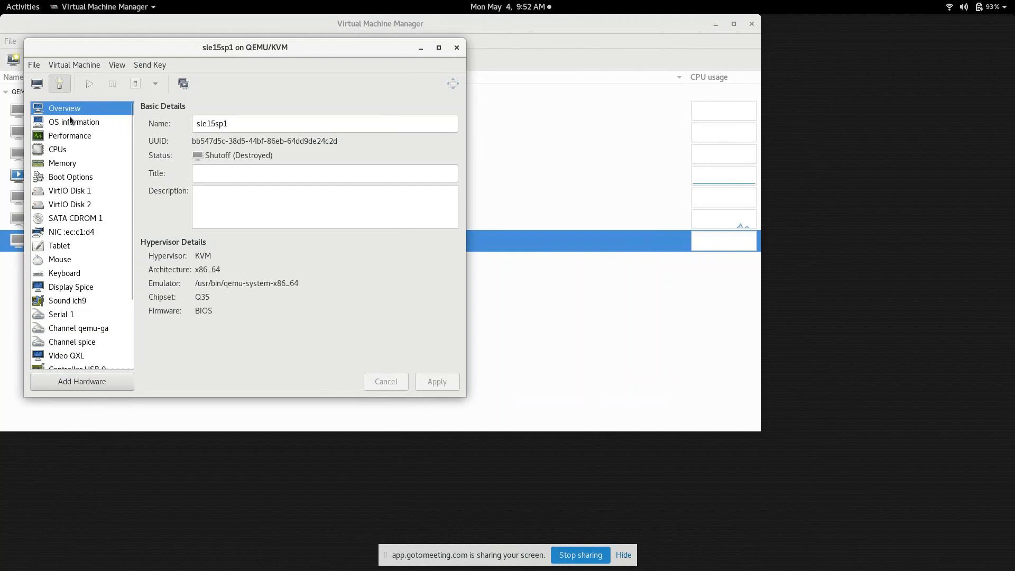
click(84, 379)
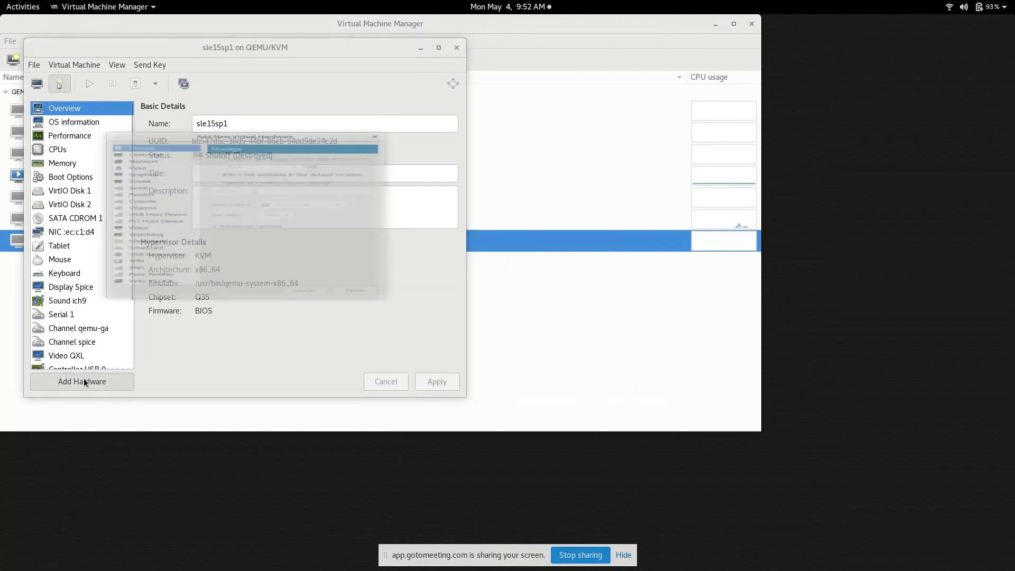
text(6)
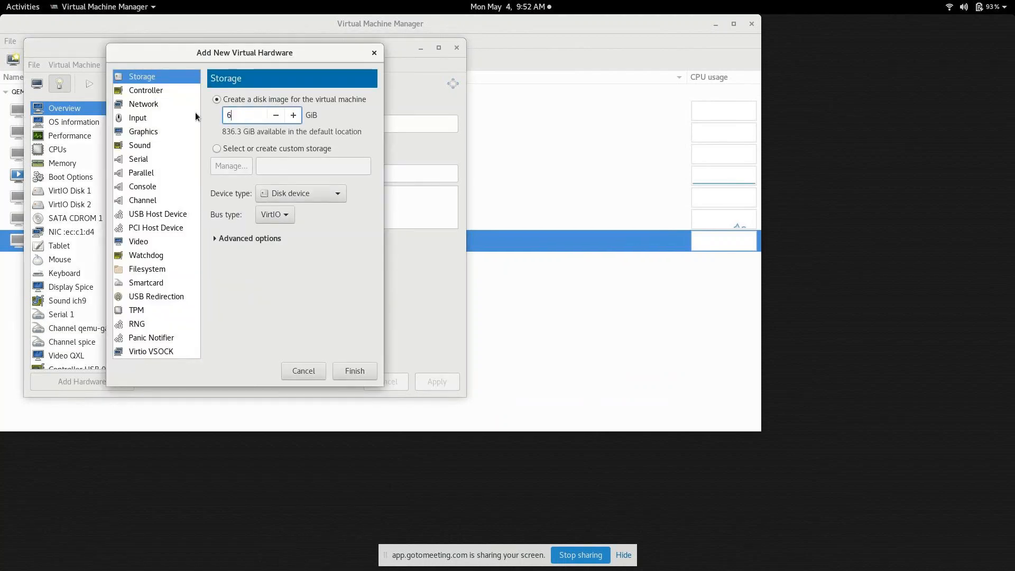
text(0)
click(345, 372)
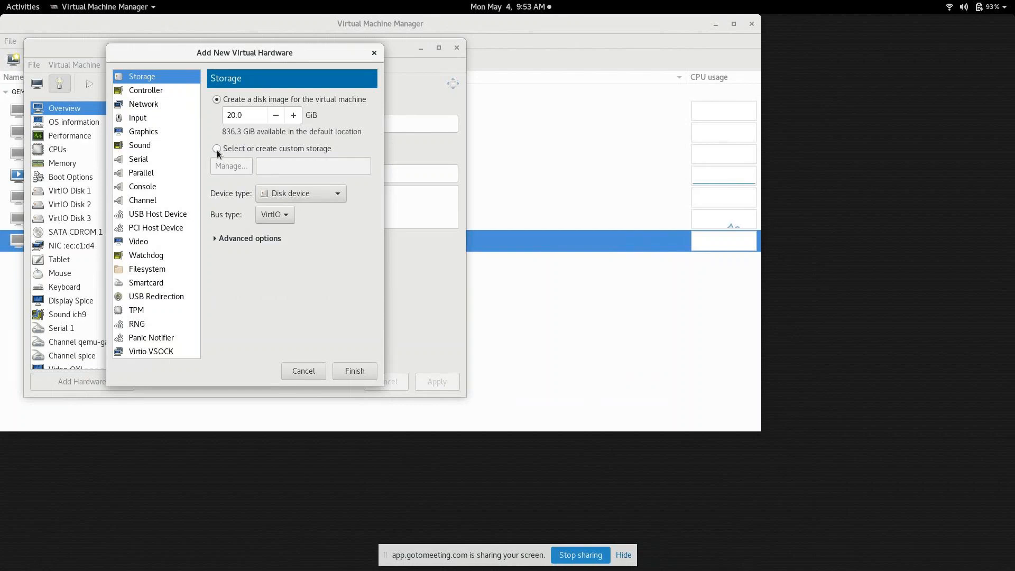
double_click(244, 113)
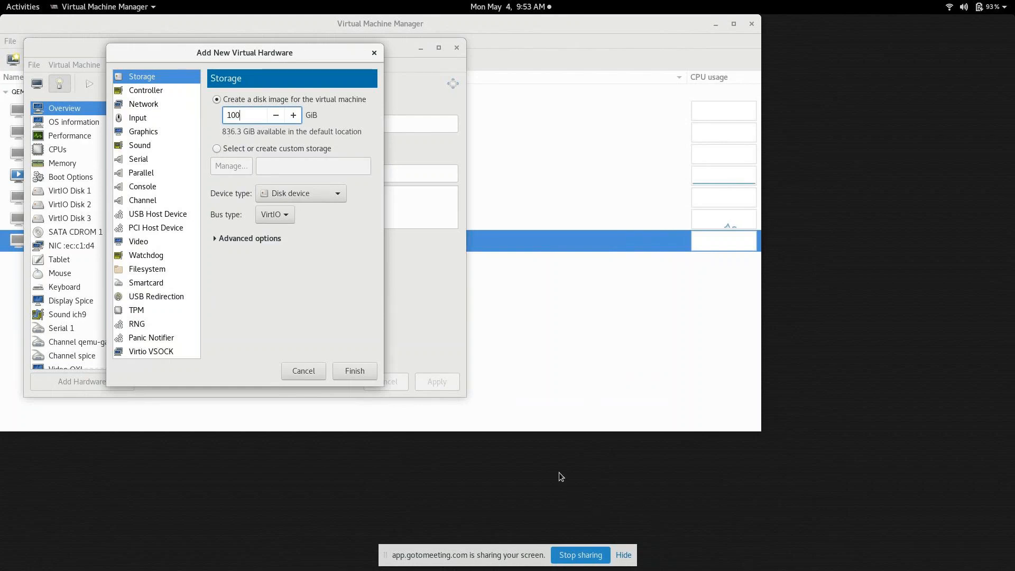
click(344, 373)
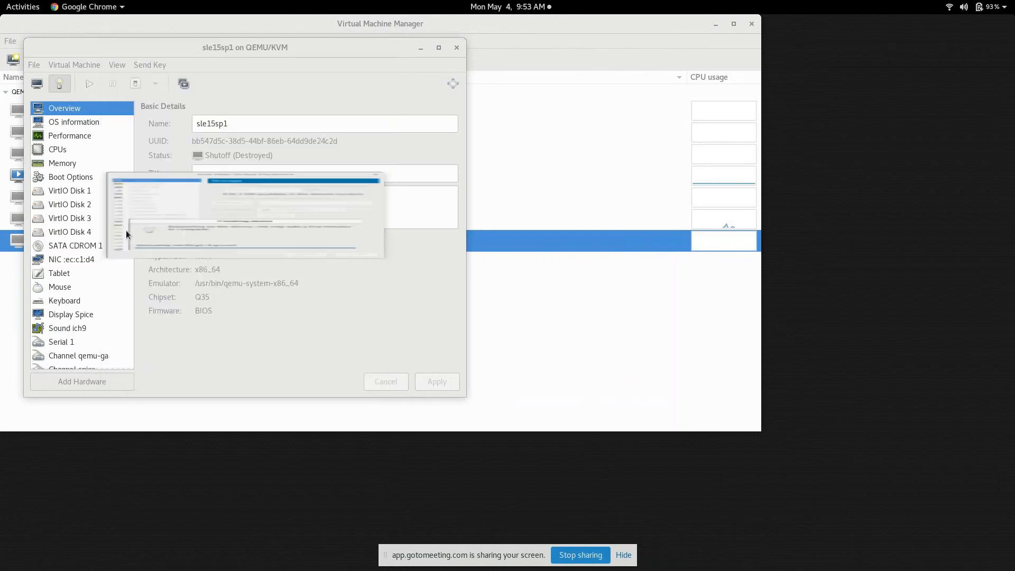
Step: Enable SATA CDROM 1 and move it above VirtIO Disk 1 in boot order, apply, then run the guest
click(73, 175)
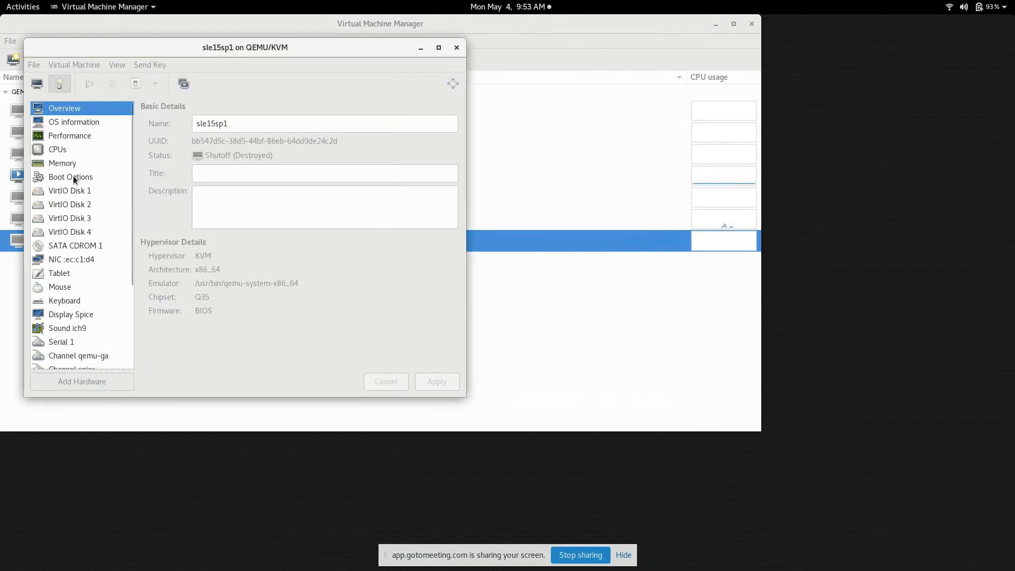
scroll(188, 201, down, 2)
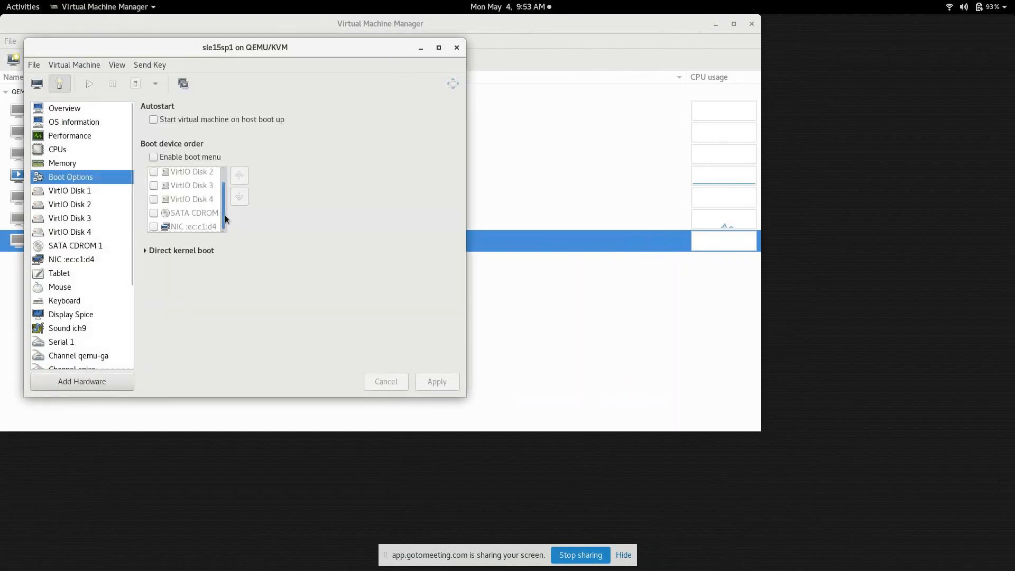
click(153, 214)
click(239, 175)
click(238, 175)
click(239, 175)
click(238, 175)
scroll(224, 180, up, 2)
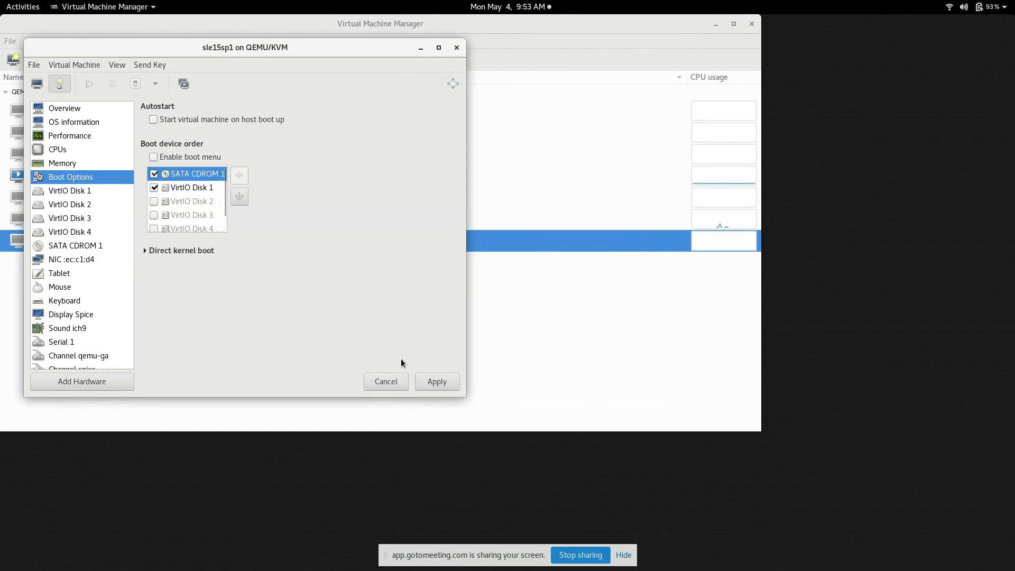
click(429, 382)
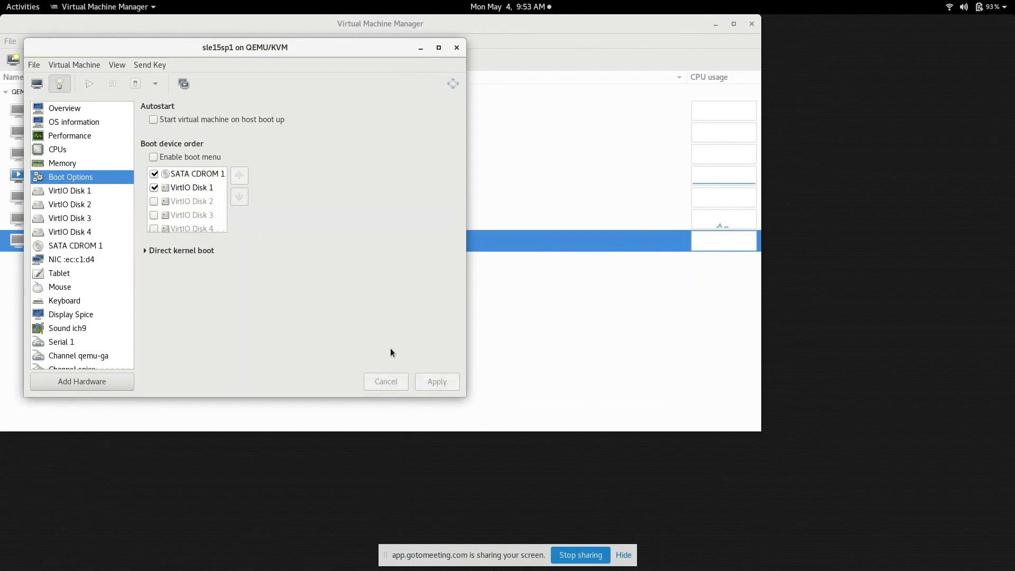
click(37, 83)
click(90, 84)
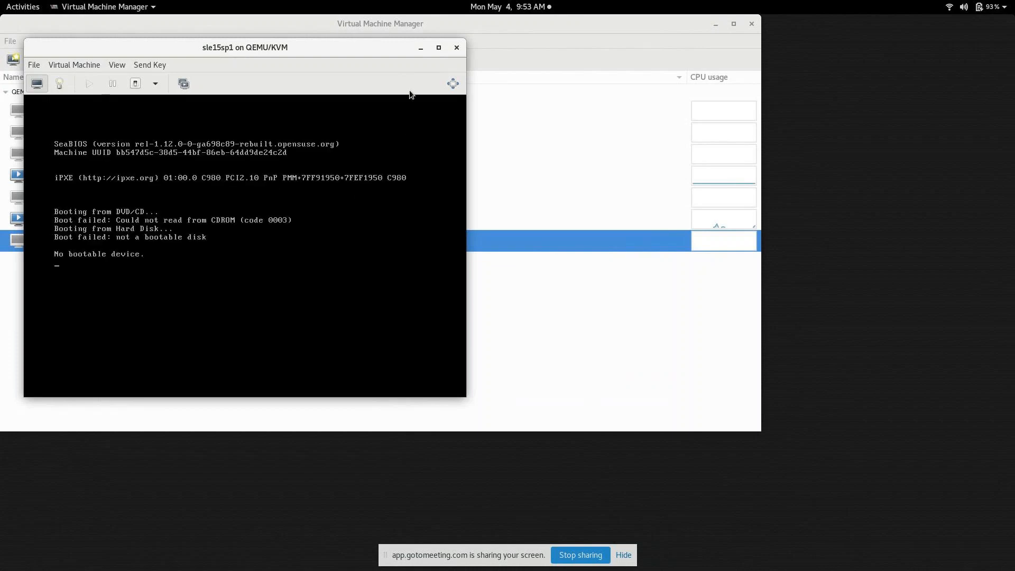
Step: Force off the sle15sp1 guest and select the CD-ROM in its boot order
click(157, 86)
click(171, 145)
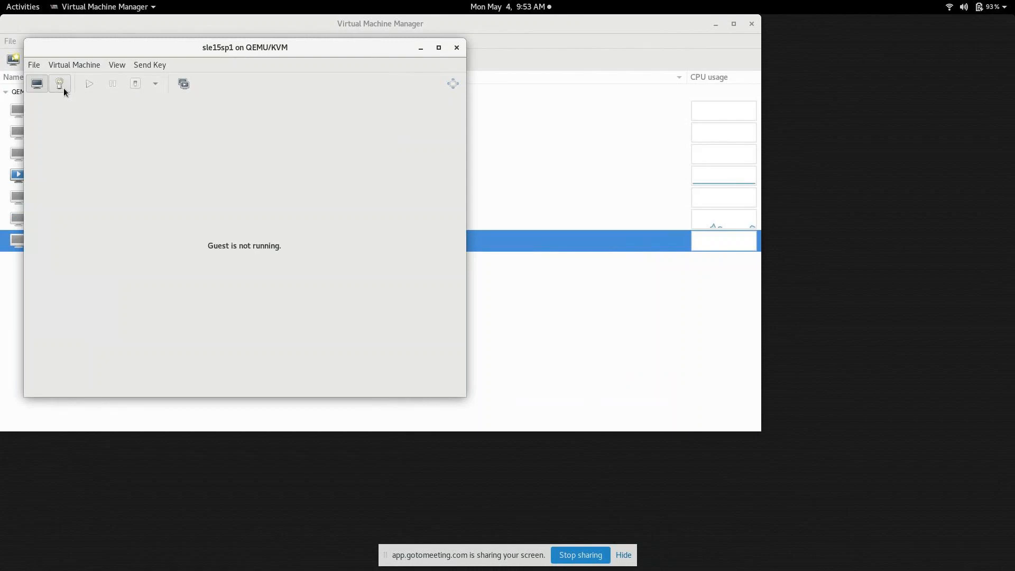
click(64, 88)
click(182, 176)
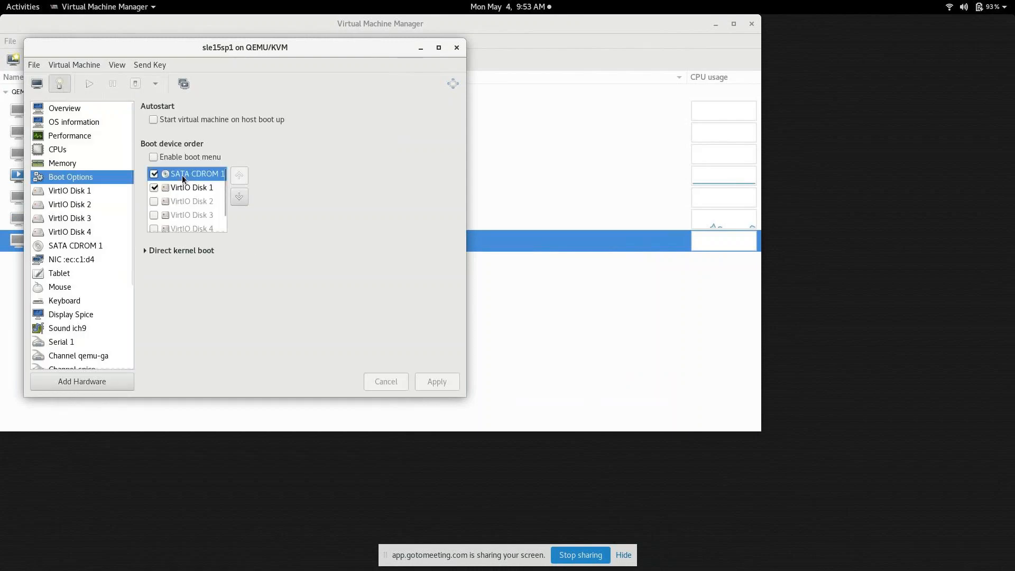
Step: Load the SLE-15-SP1 installer ISO into SATA CDROM 1, applying and confirming the shared-media prompt
click(78, 251)
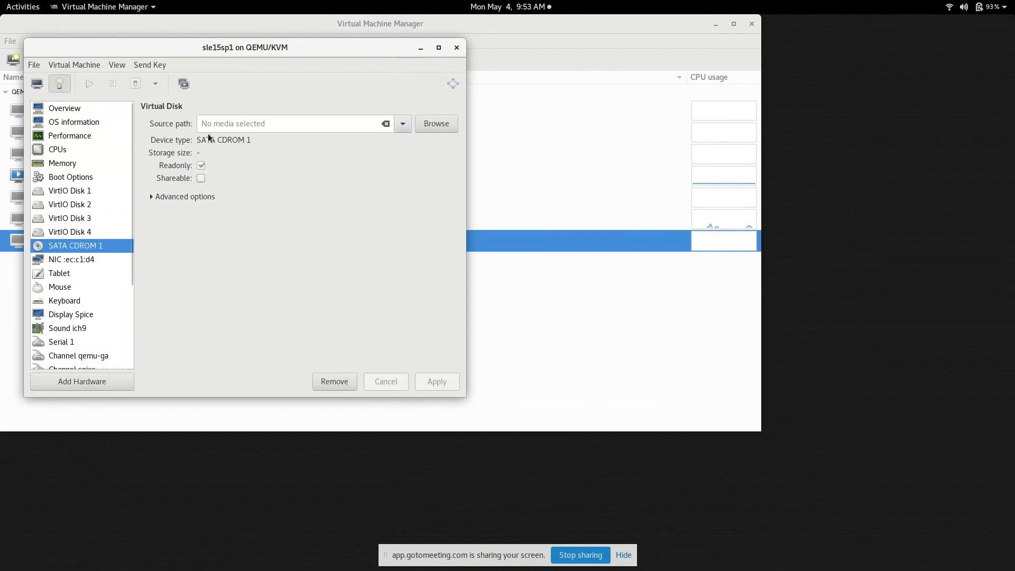
click(418, 124)
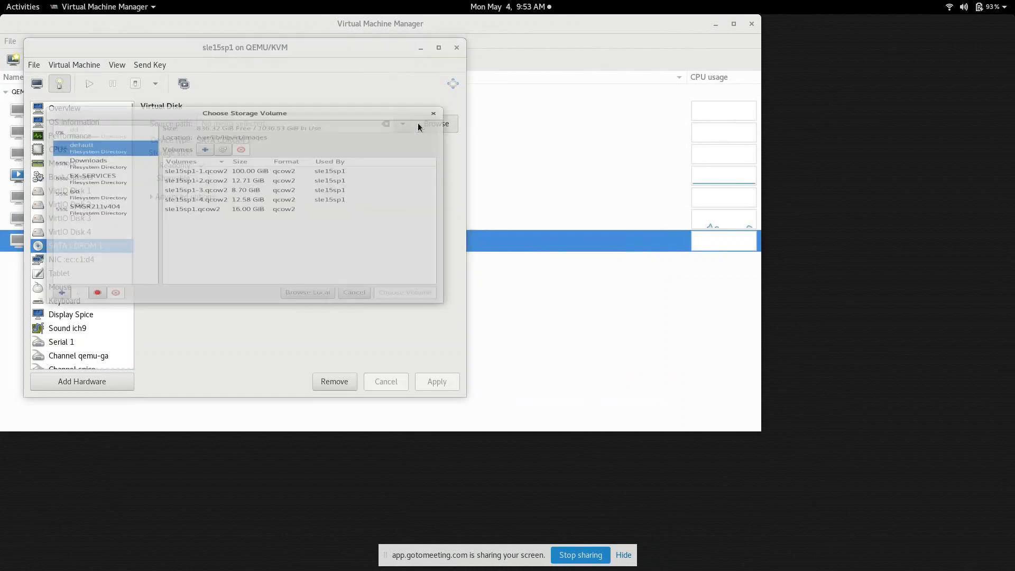
click(306, 331)
click(178, 100)
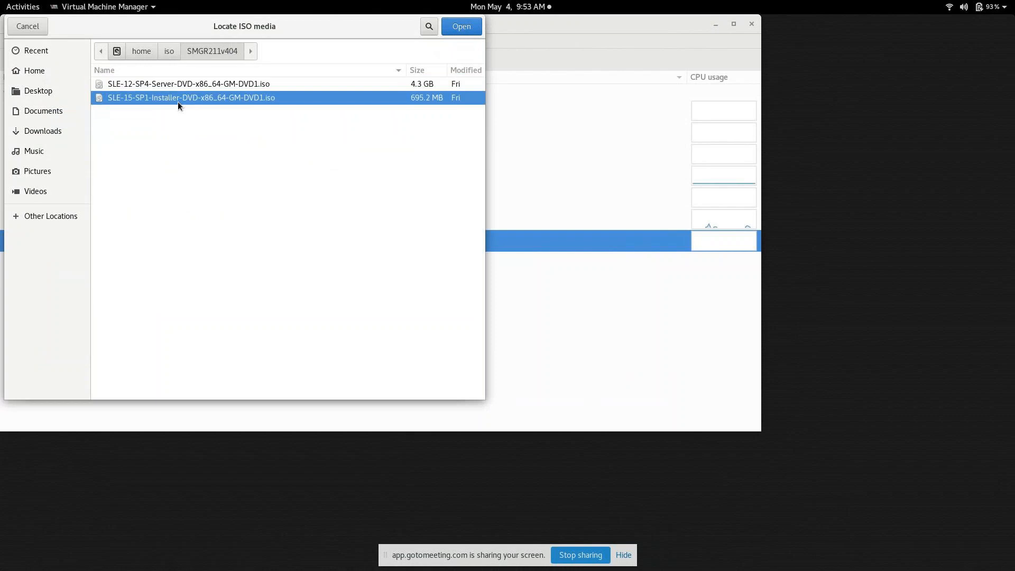
click(458, 27)
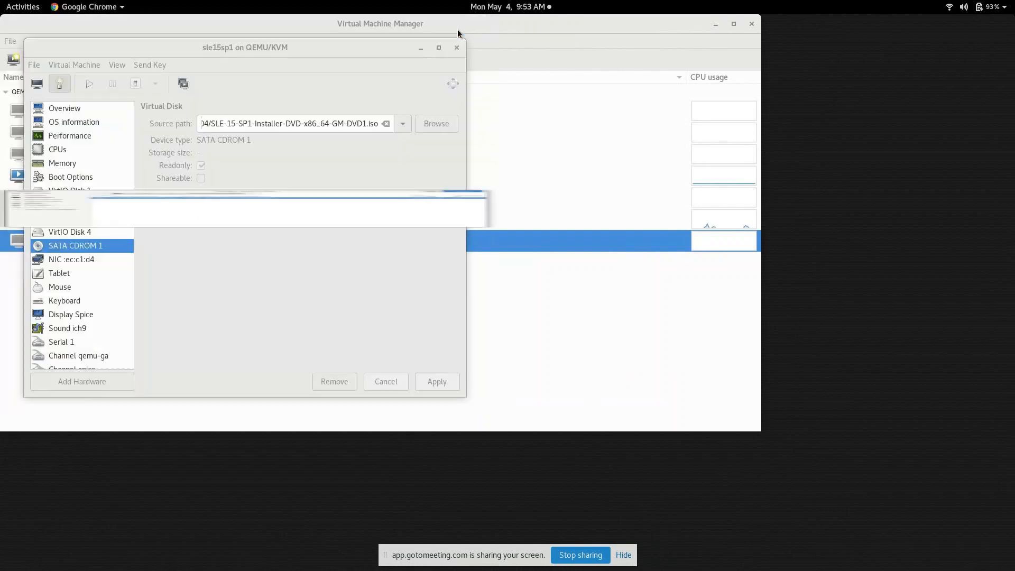
click(437, 381)
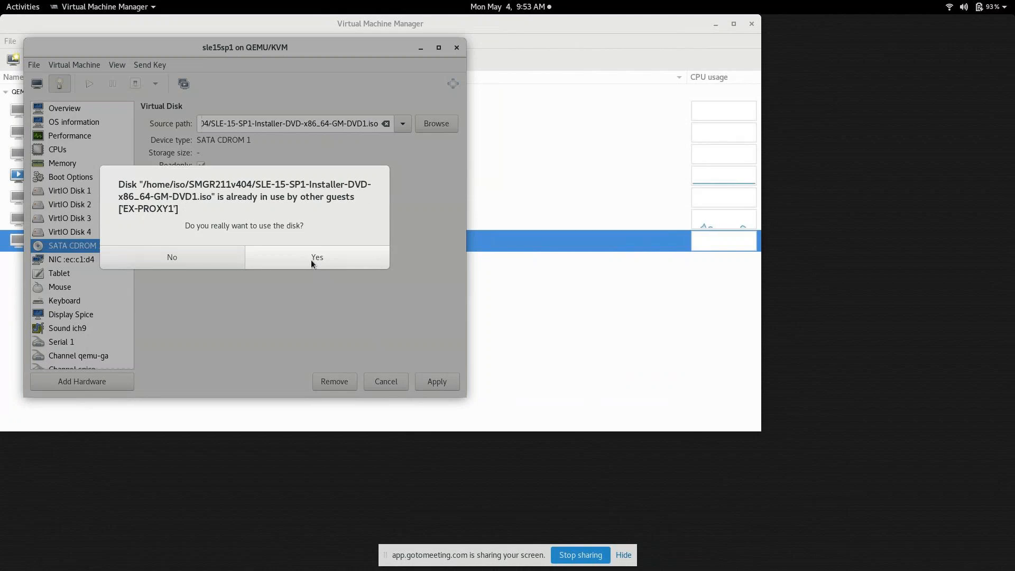
click(311, 261)
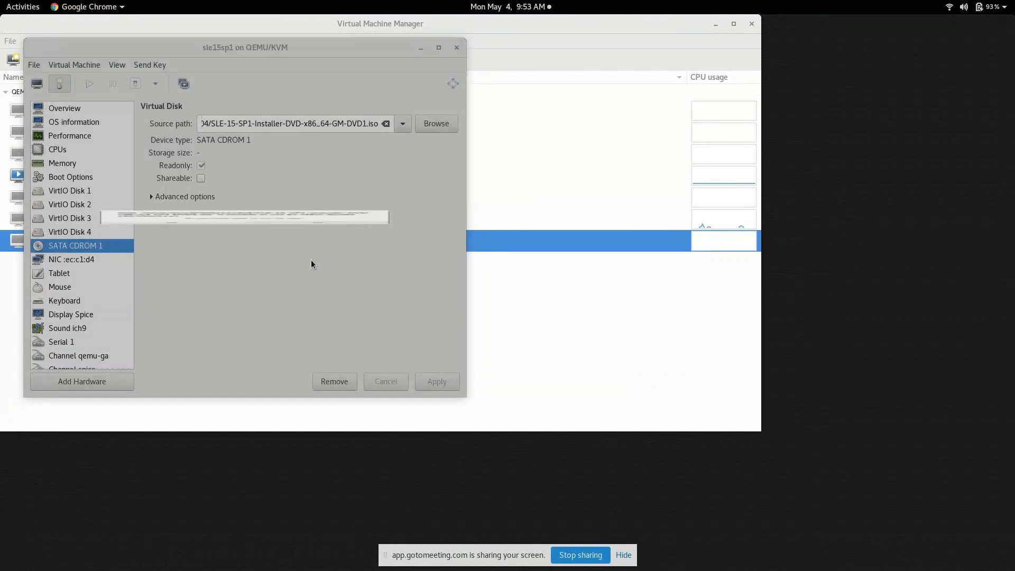
click(42, 79)
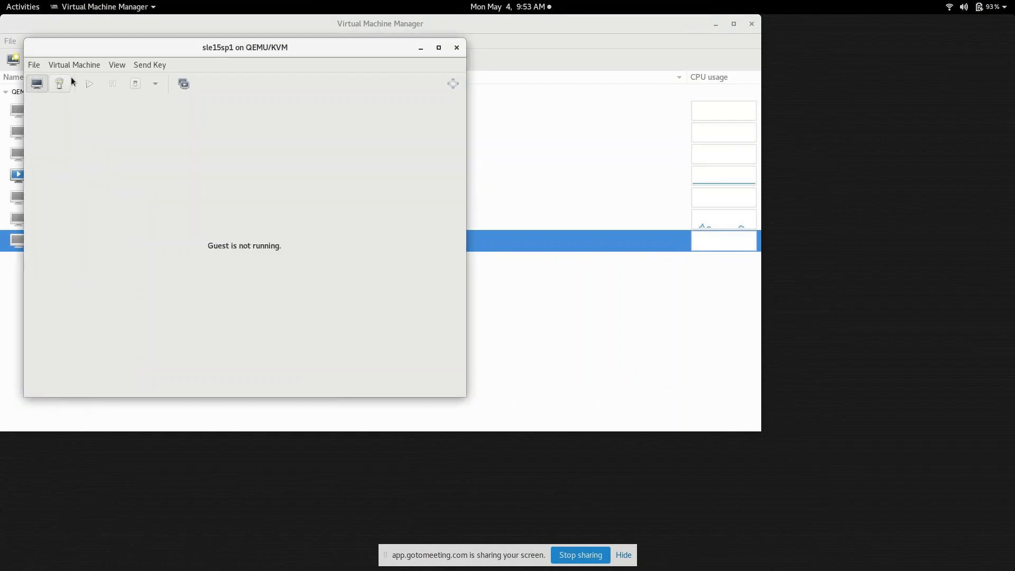
Step: Power on sle15sp1 in fullscreen and boot the Installation entry from the SLE 15 SP1 menu
click(89, 85)
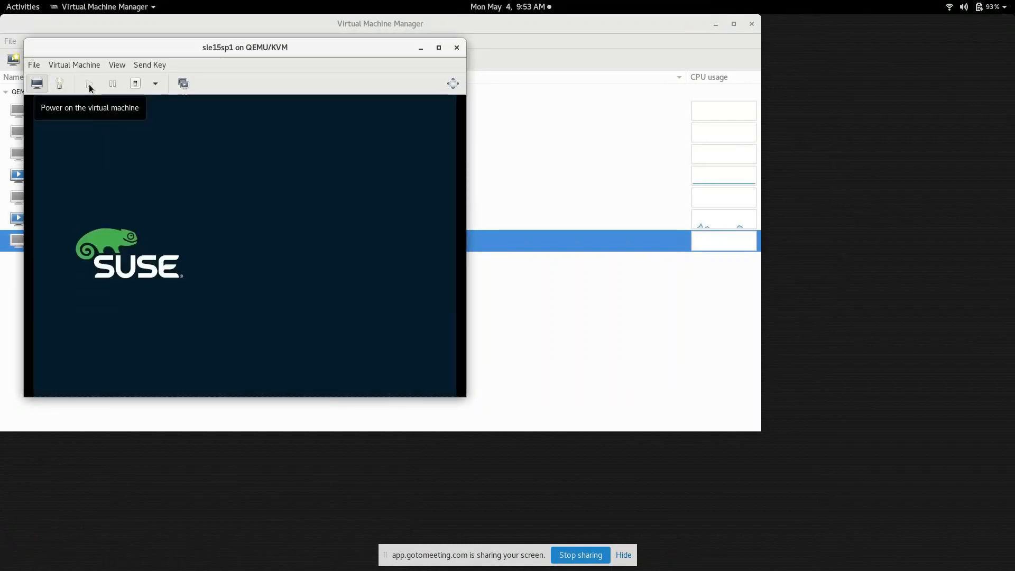
click(453, 84)
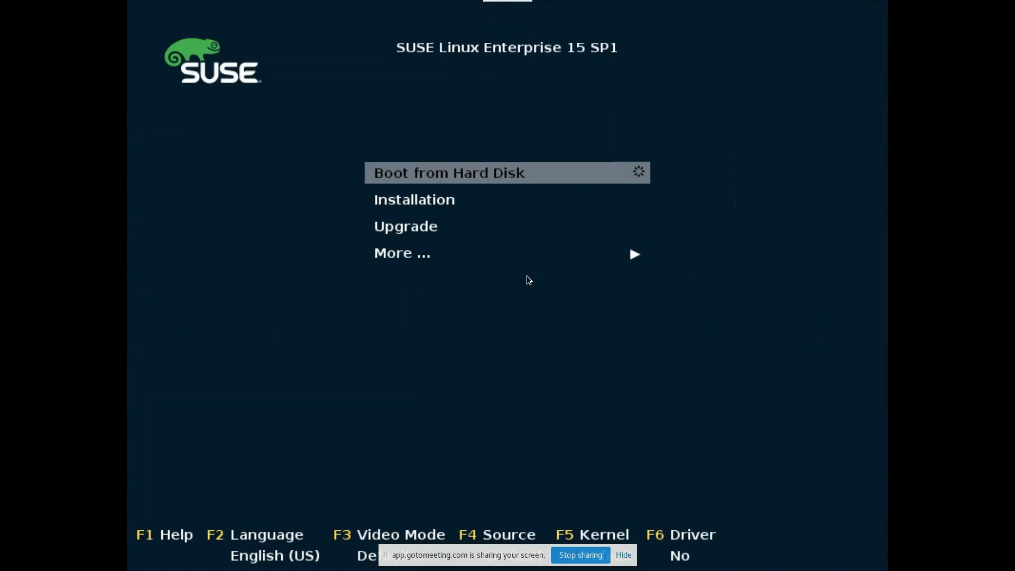
key(Down)
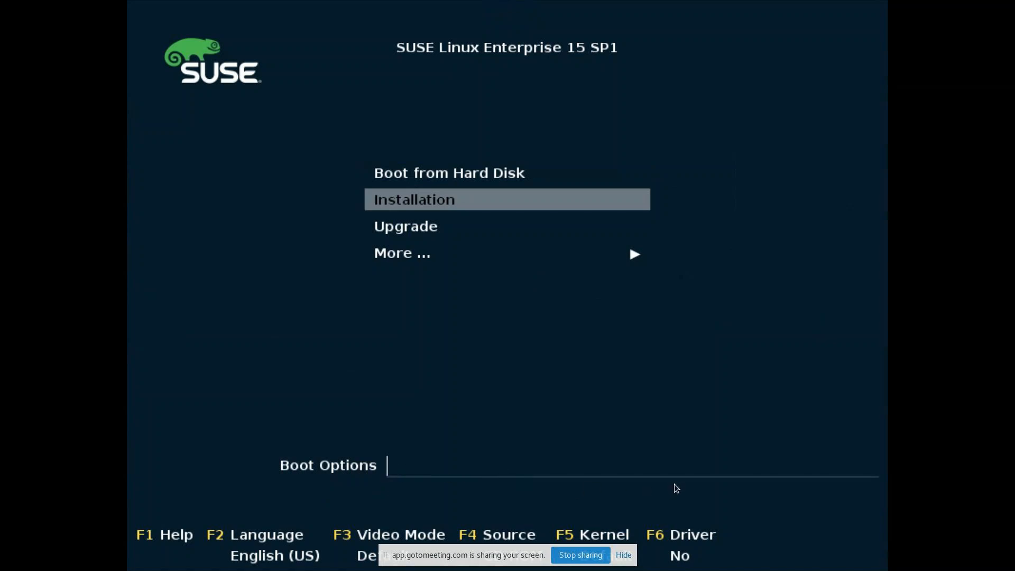
key(Return)
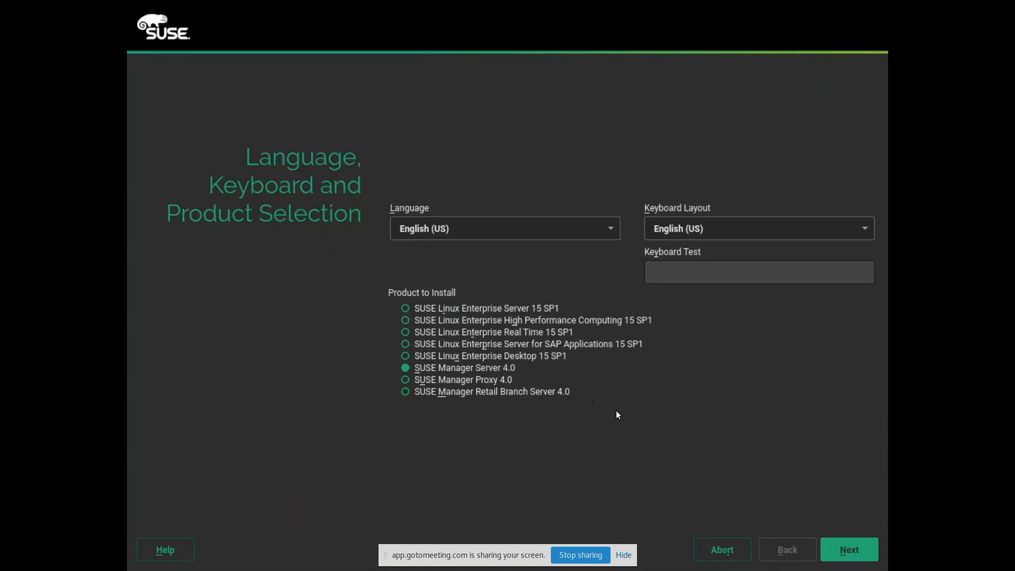
Step: Agree to the SUSE Manager Server 4.0 license terms and continue to Registration
click(835, 550)
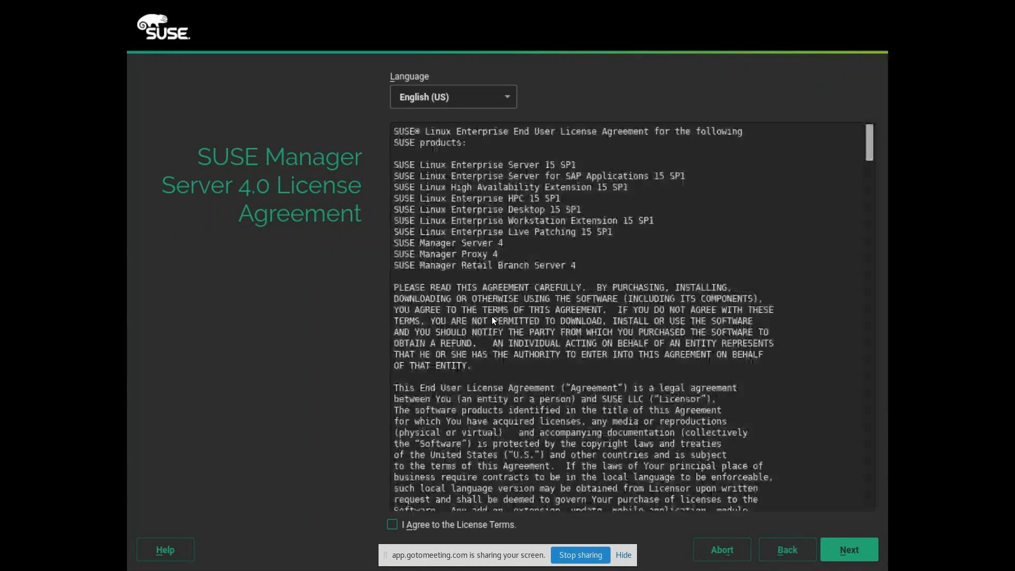
key(alt+a)
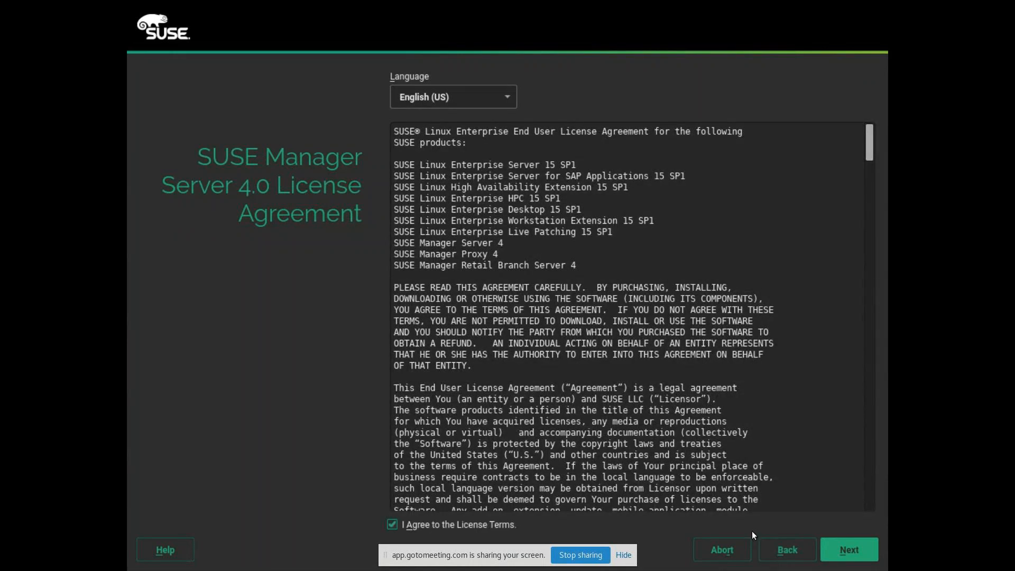
click(833, 556)
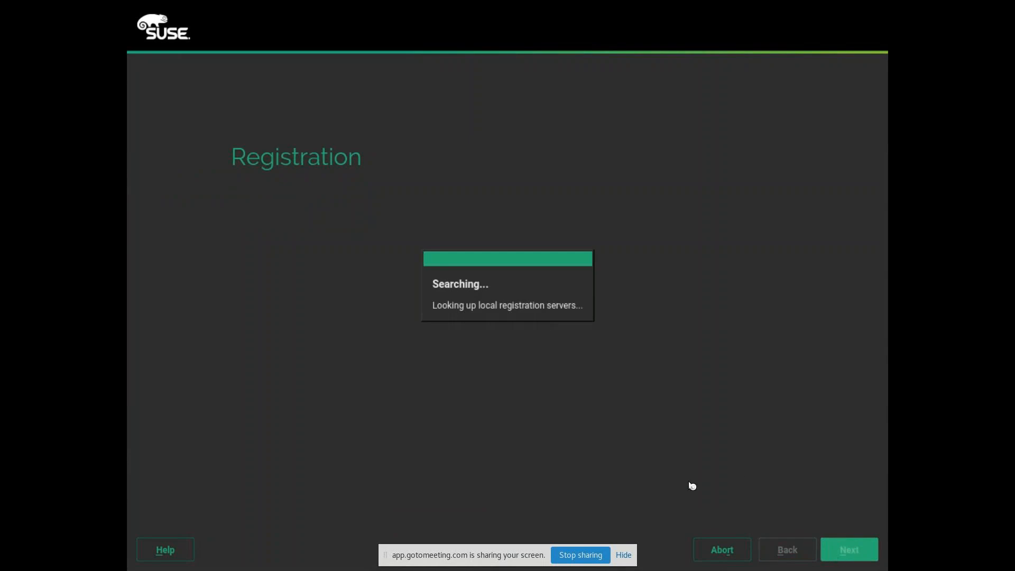
Step: Leave fullscreen, check the meeting tab in Chrome, then minimize the browser
click(624, 555)
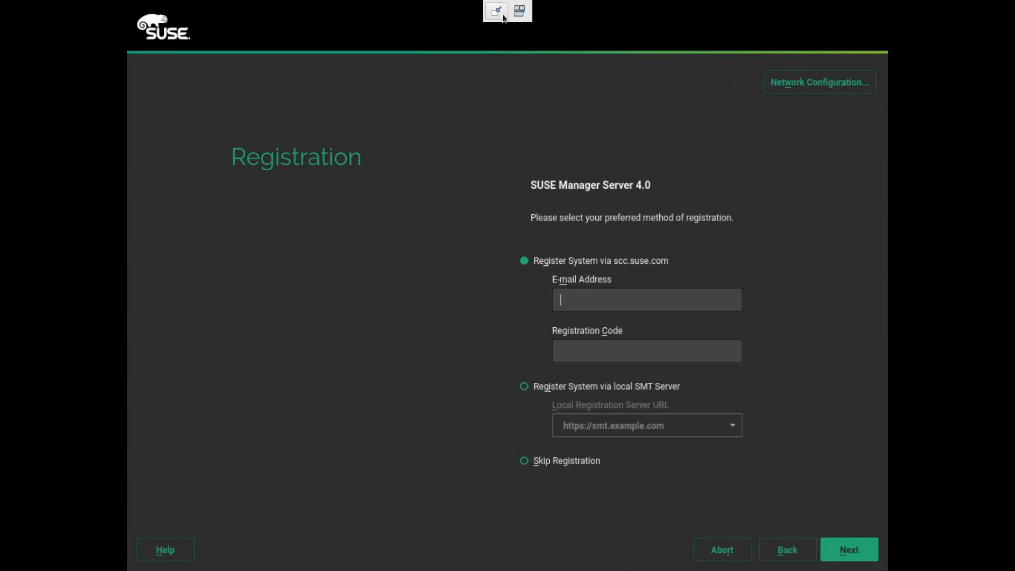
click(502, 16)
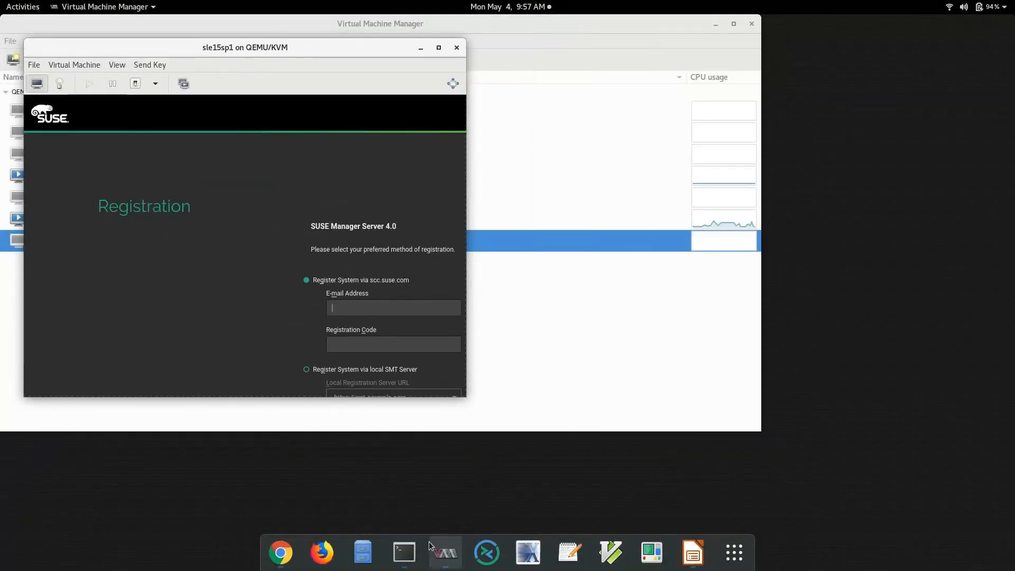
click(280, 552)
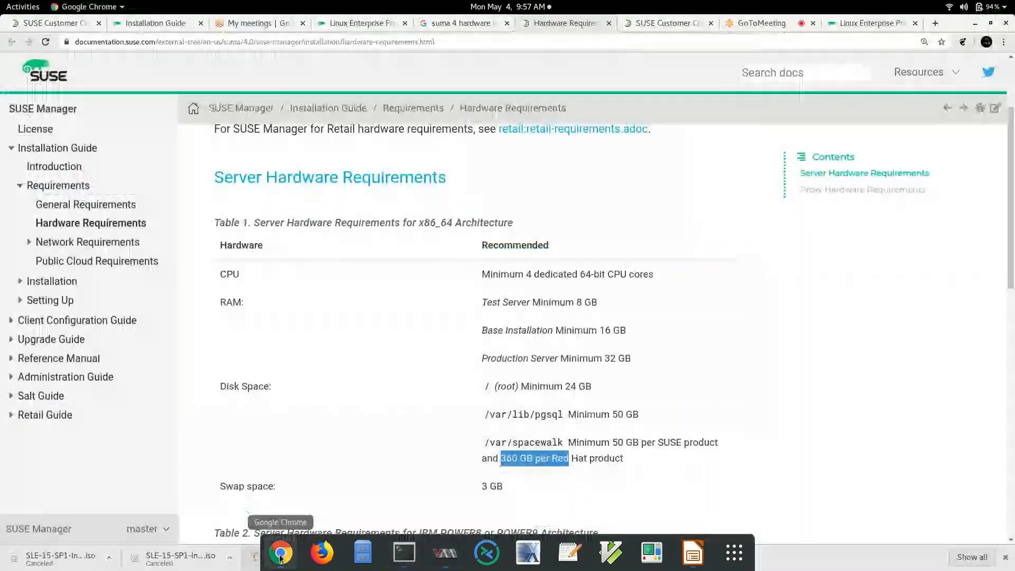
click(771, 23)
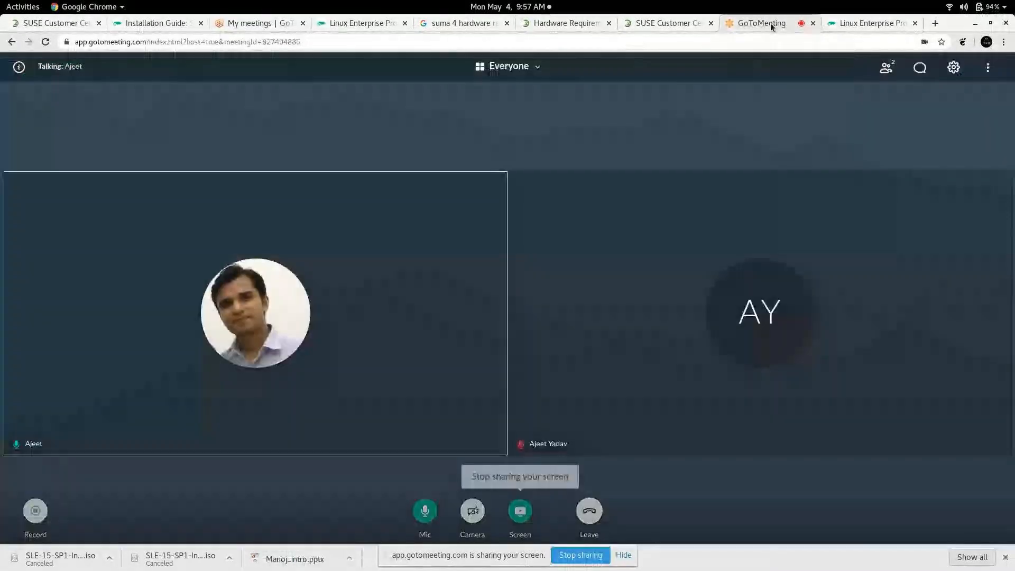
click(974, 24)
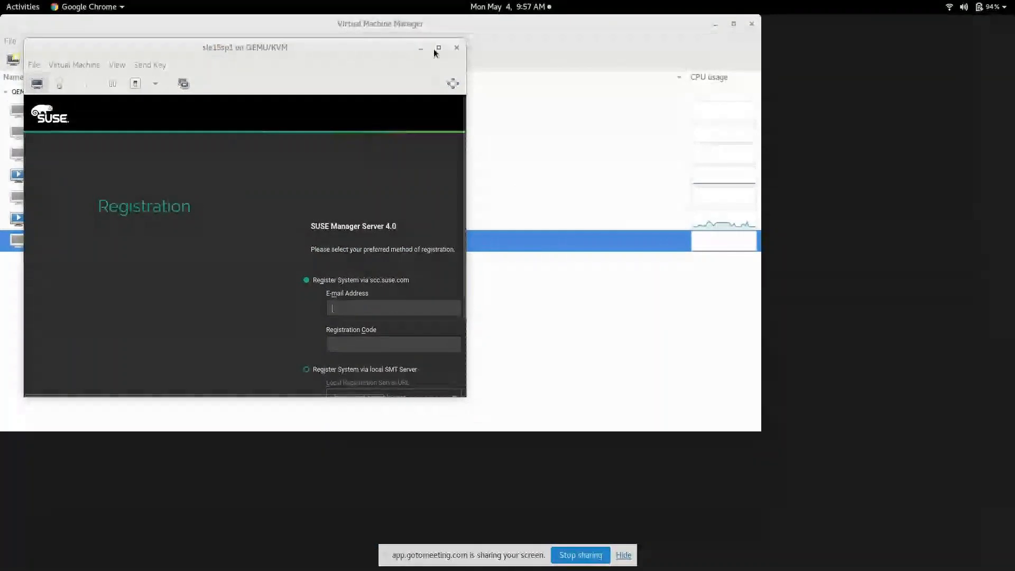
Step: With the guest maximized and fullscreen, enter the account e-mail address on the Registration page
click(437, 49)
click(1001, 61)
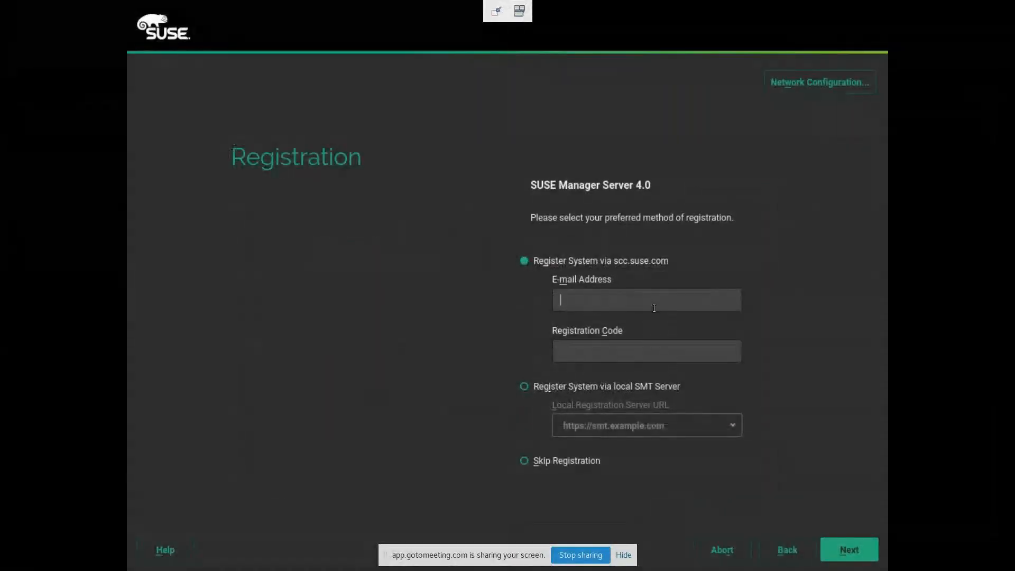
click(654, 308)
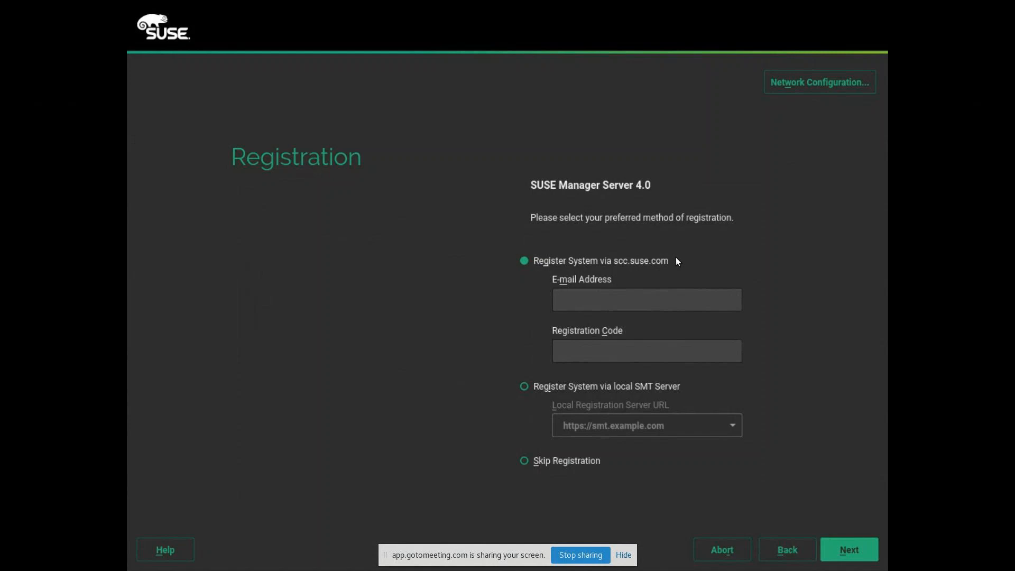
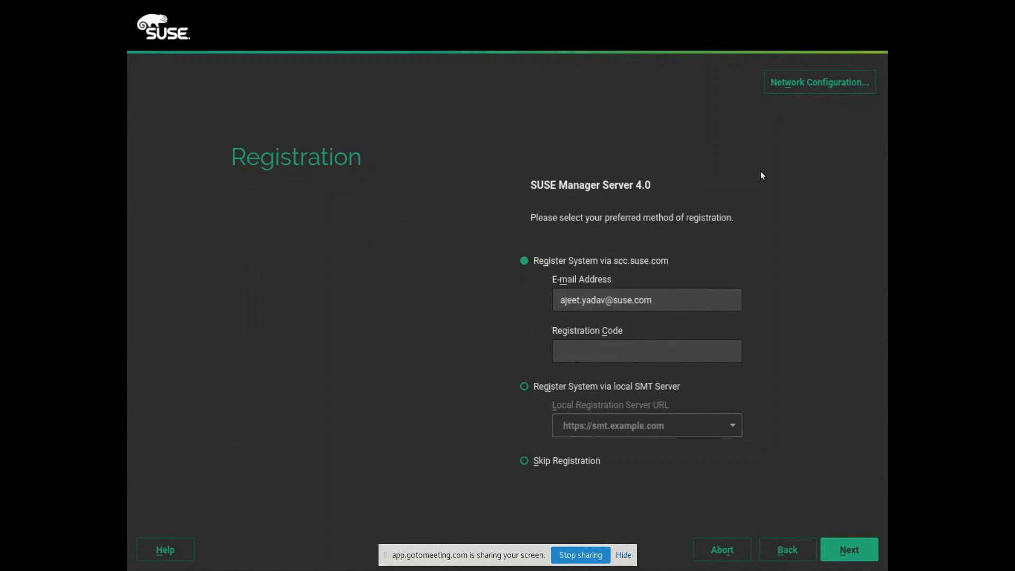
Step: Set hostname suma and domain search example.com in Network Settings, then continue installing
click(817, 90)
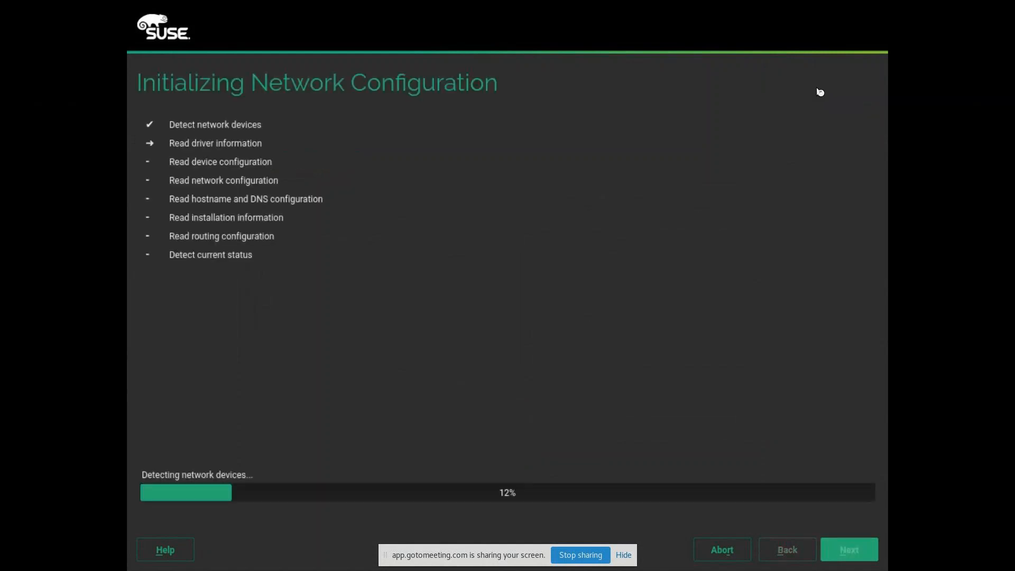
click(489, 120)
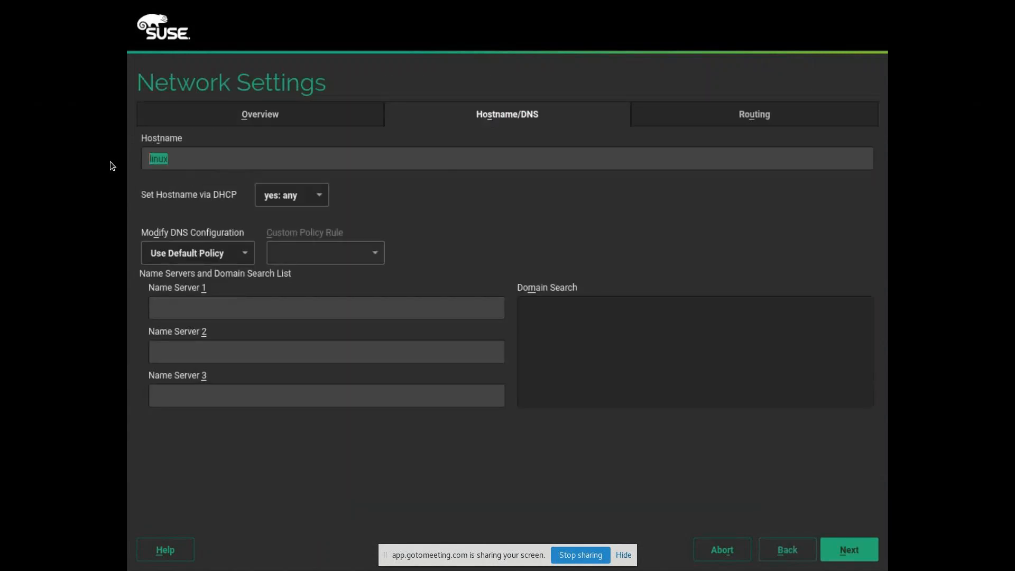
text(suma)
key(ctrl+a)
click(731, 343)
text(example.com)
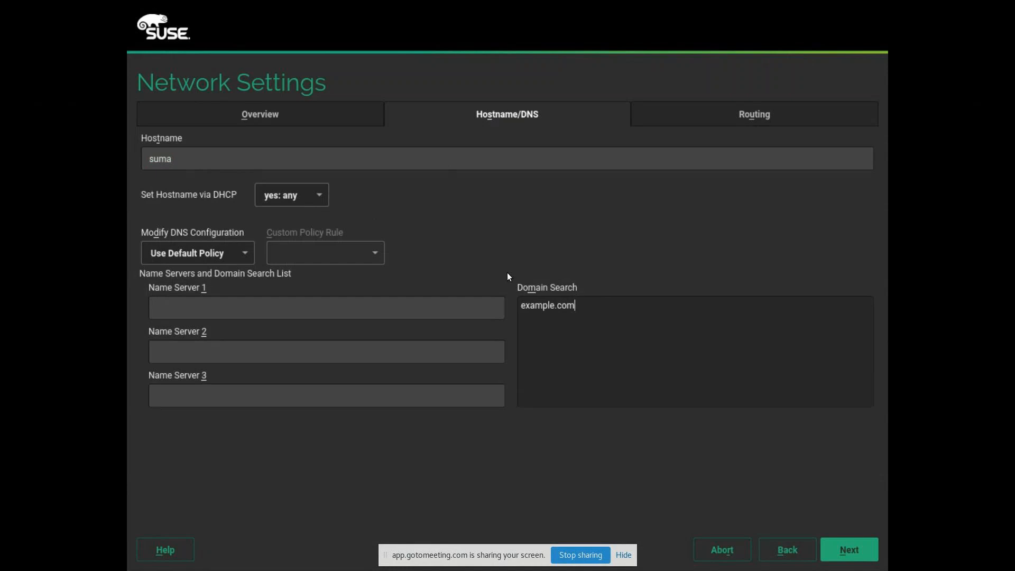
click(844, 552)
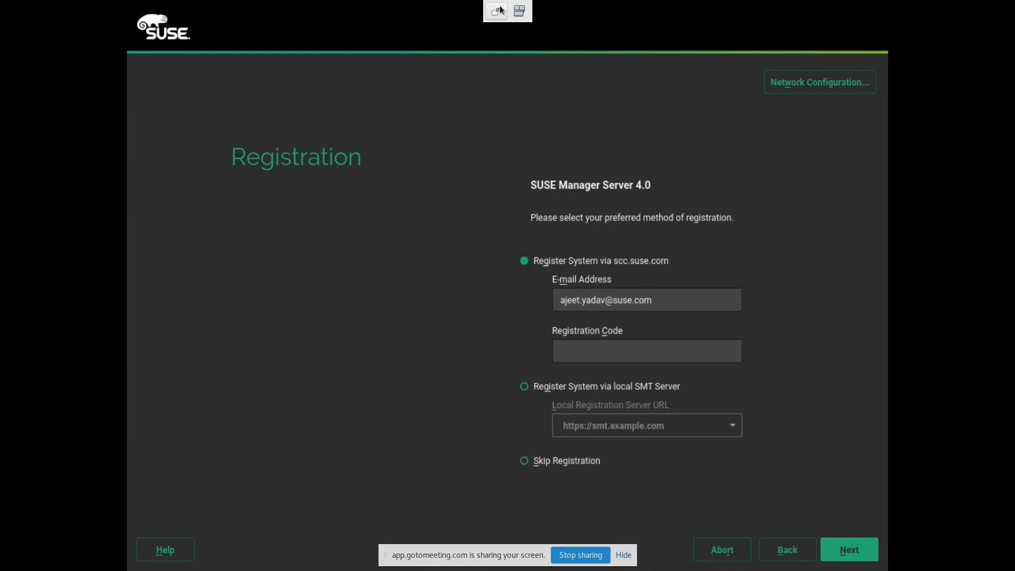
Step: Shrink the VM console and show the SUSE Customer Center dashboard in Chrome
click(499, 10)
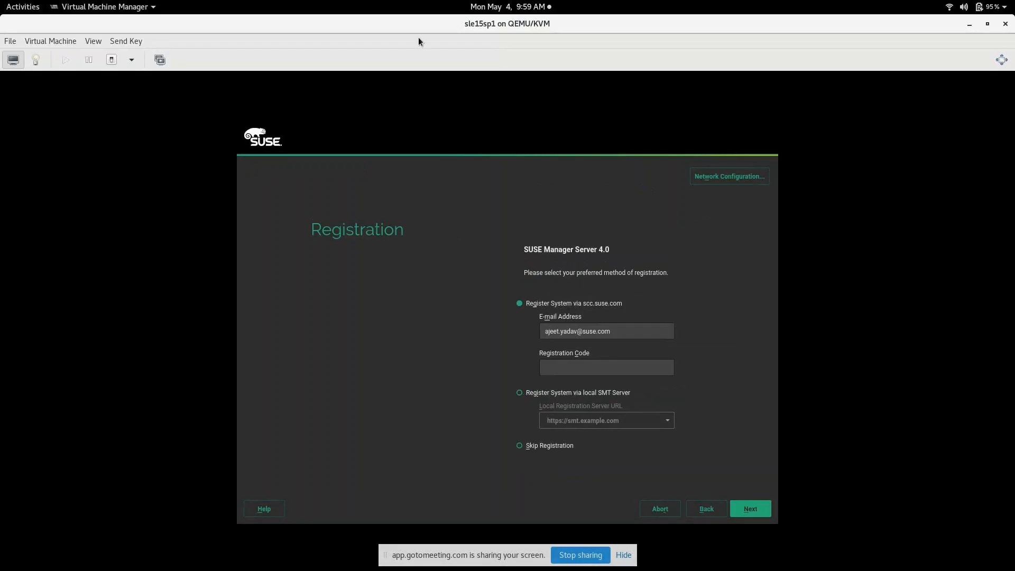
double_click(413, 24)
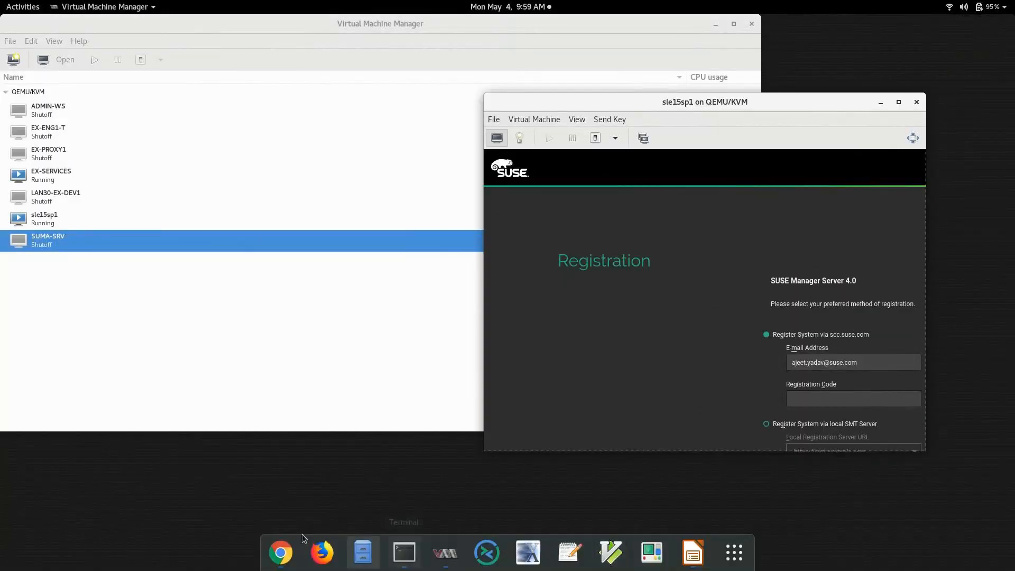
click(282, 561)
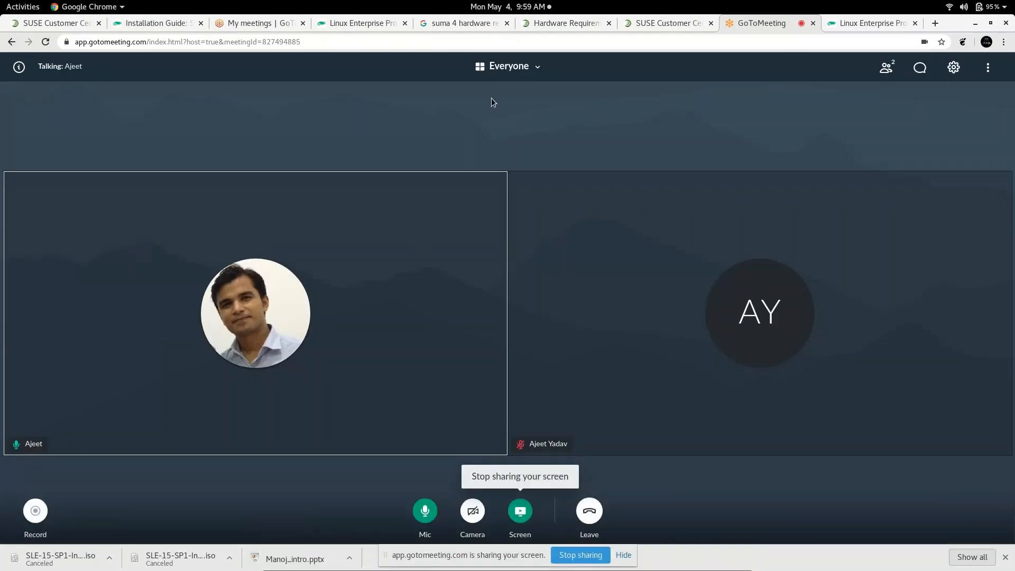
click(649, 23)
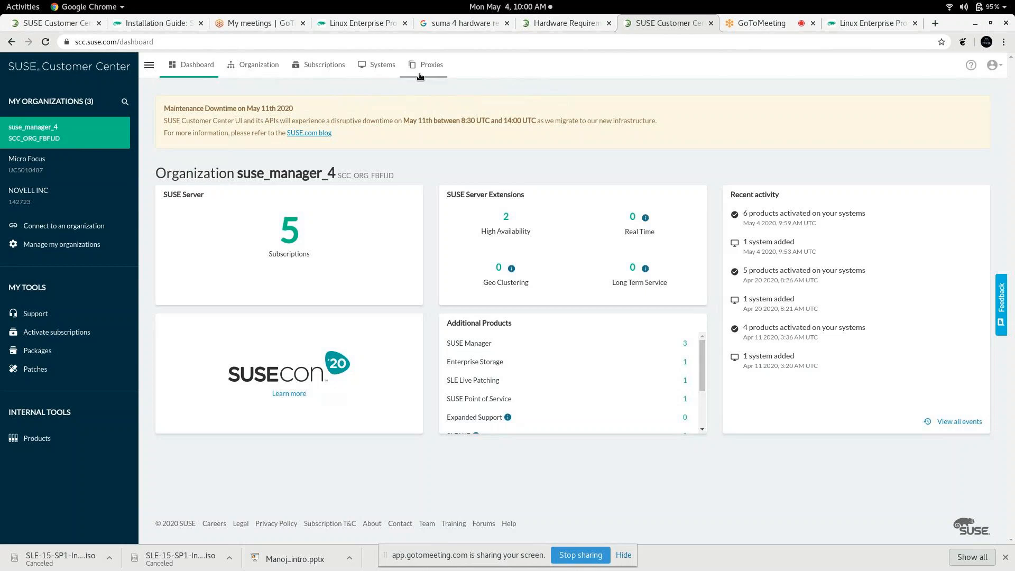
Step: View the Systems and Proxies pages for suse_manager_4, then minimize Chrome
click(372, 66)
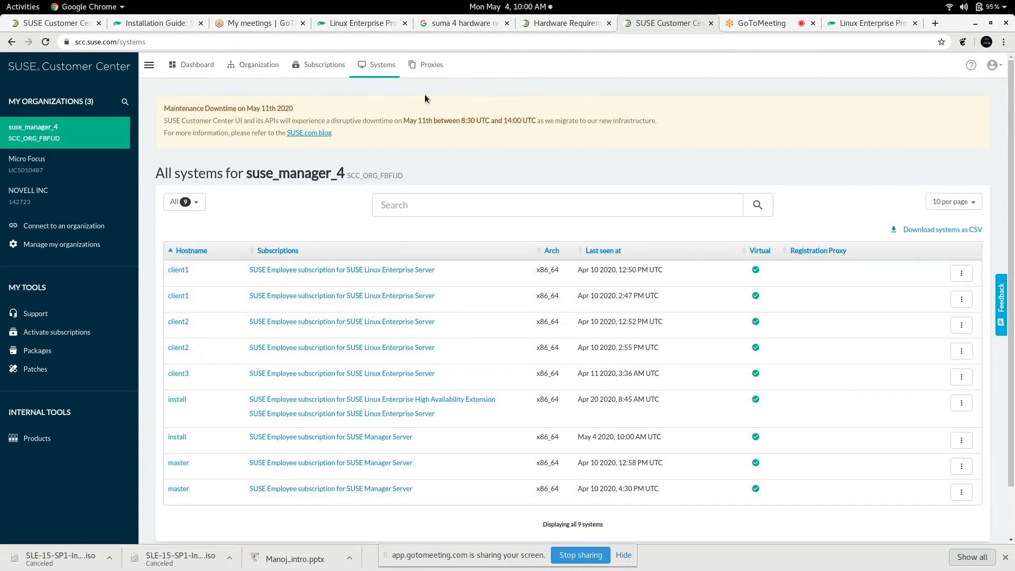
click(431, 65)
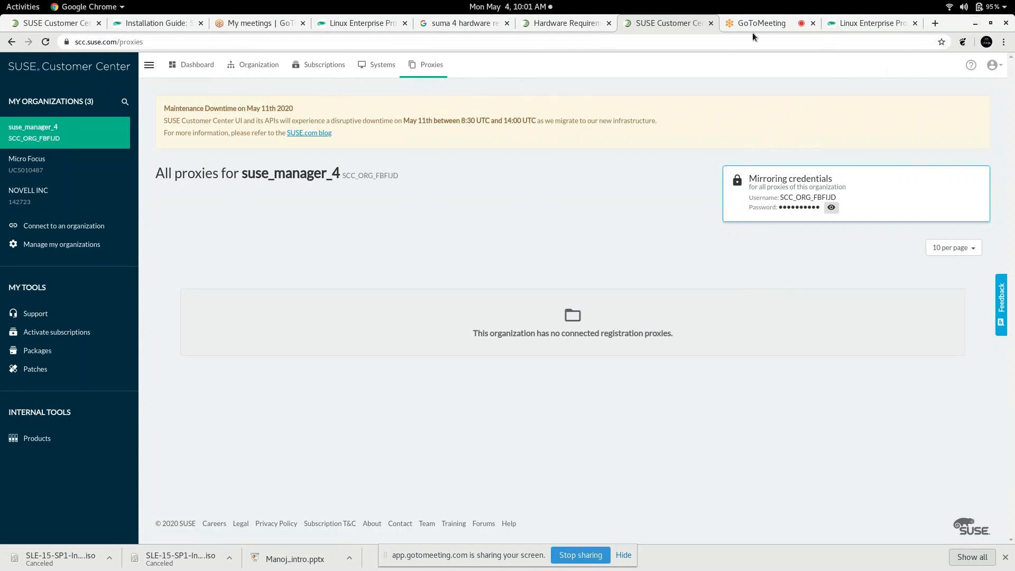
click(971, 24)
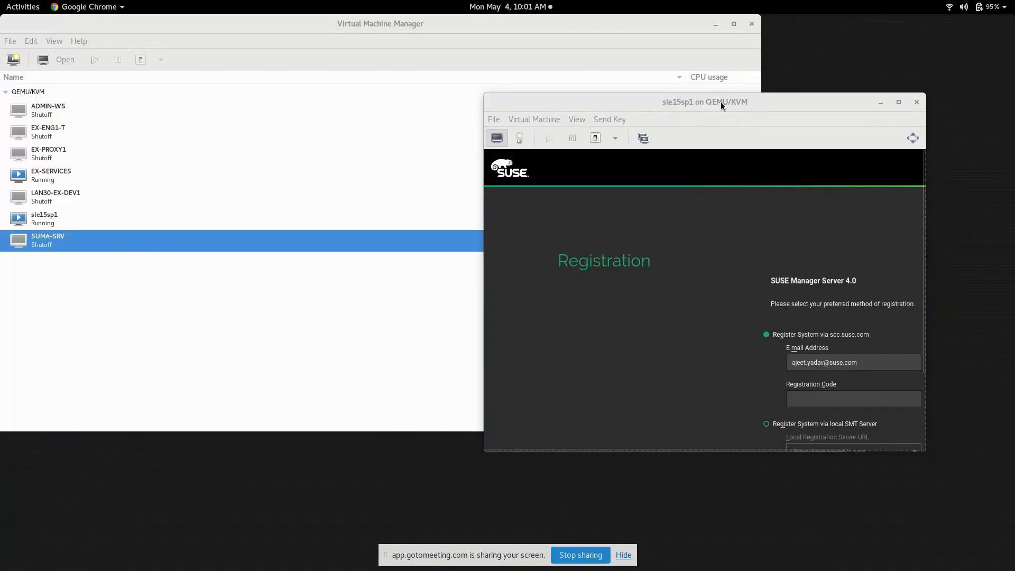
Step: Maximize the VM console, tick Basesystem Module, and register the selected modules
double_click(721, 101)
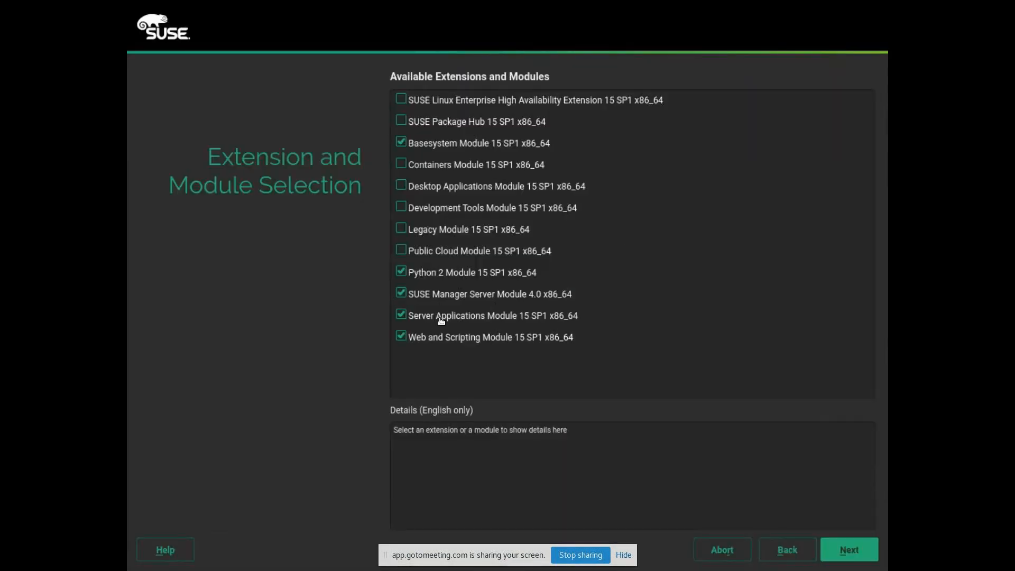
click(401, 142)
click(852, 548)
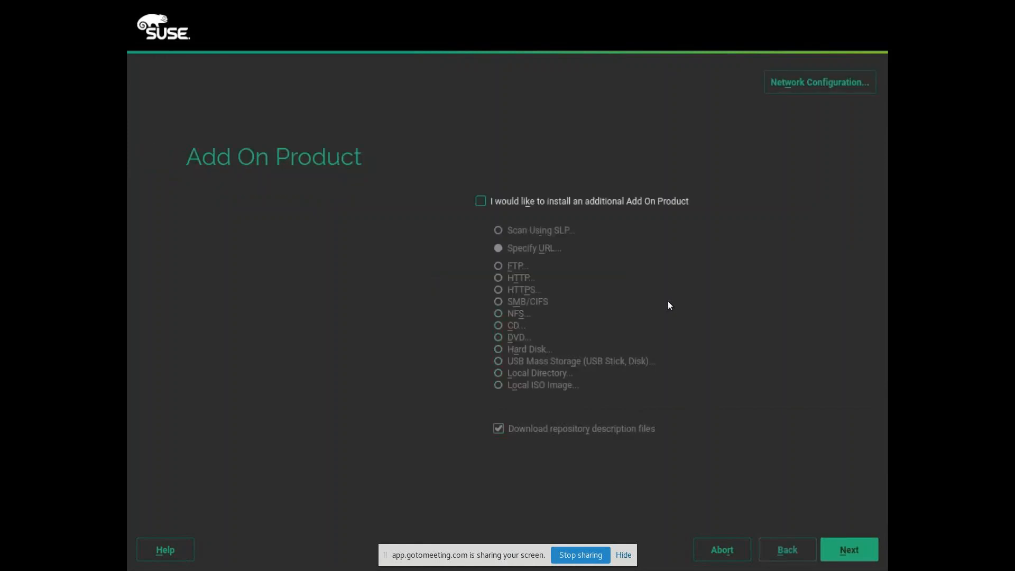
Step: Skip add-on products and keep the SUSE Manager Server system role
click(861, 558)
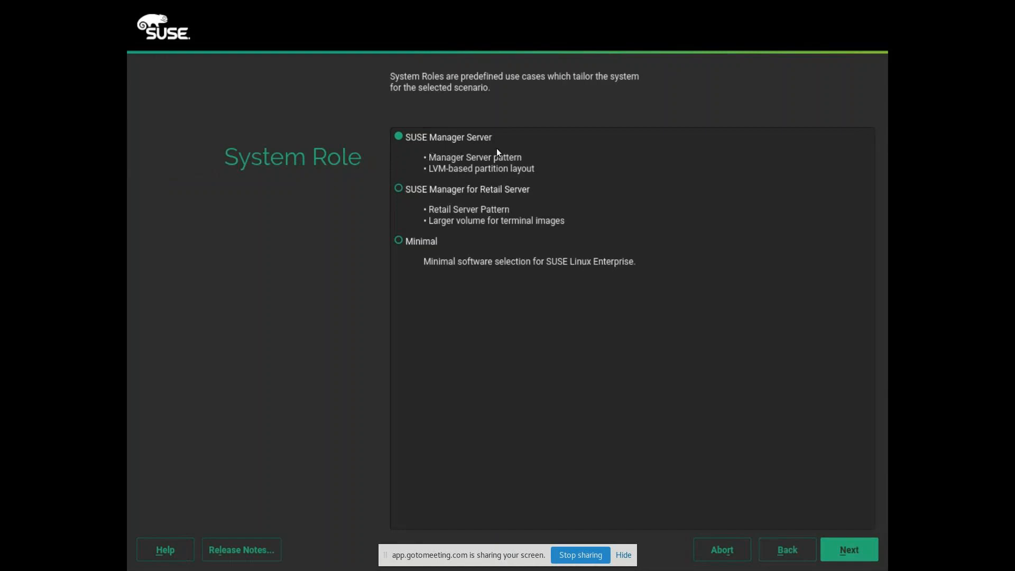
click(852, 552)
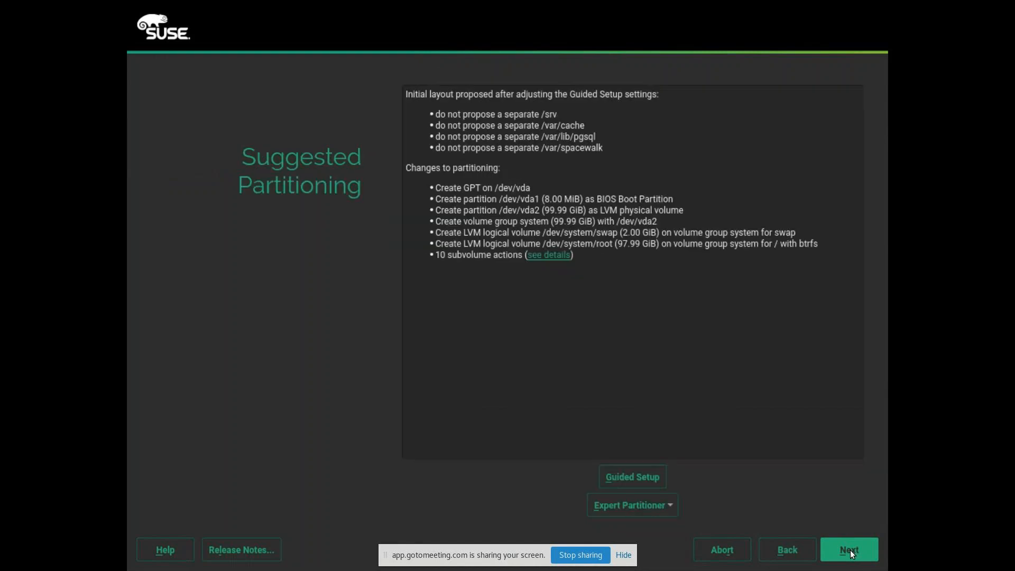
Step: Open Expert Partitioner from the current proposal and view the partitions of disk vdb
click(672, 506)
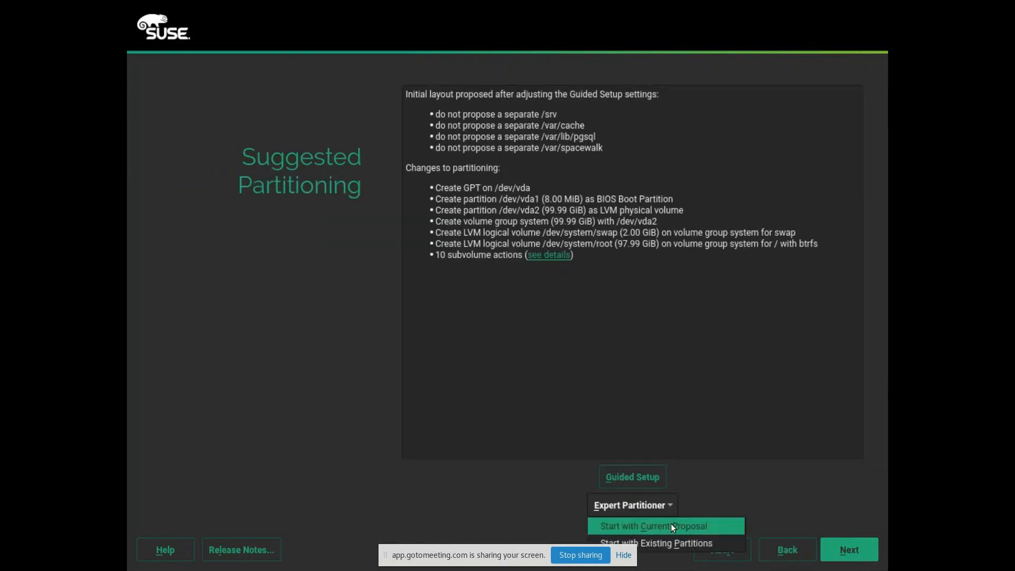
click(671, 523)
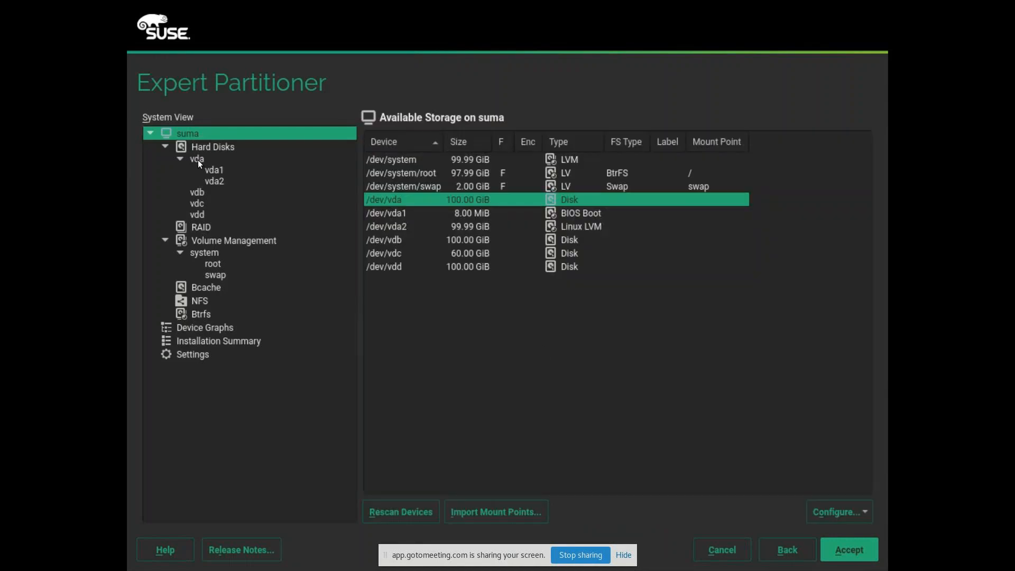
click(196, 157)
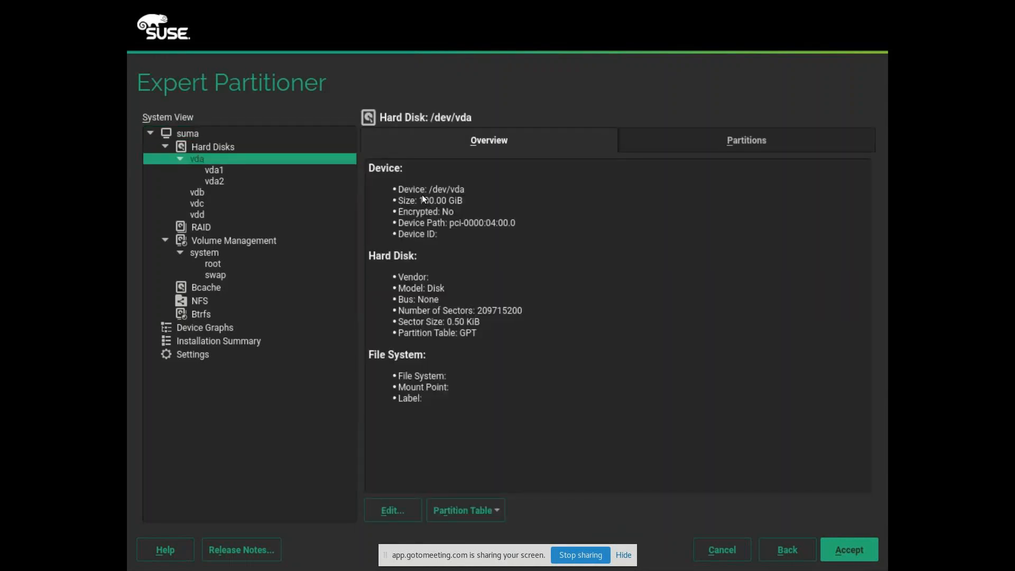
click(202, 195)
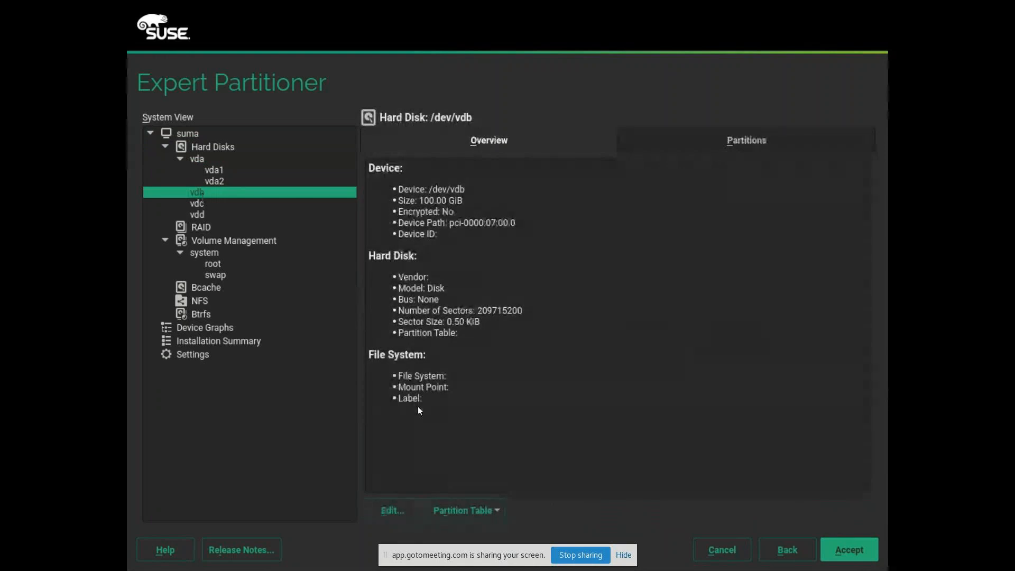
click(735, 139)
Step: Add a maximum-size 100 GiB data partition on /dev/vdb mounted at /var/spacewalk
click(771, 515)
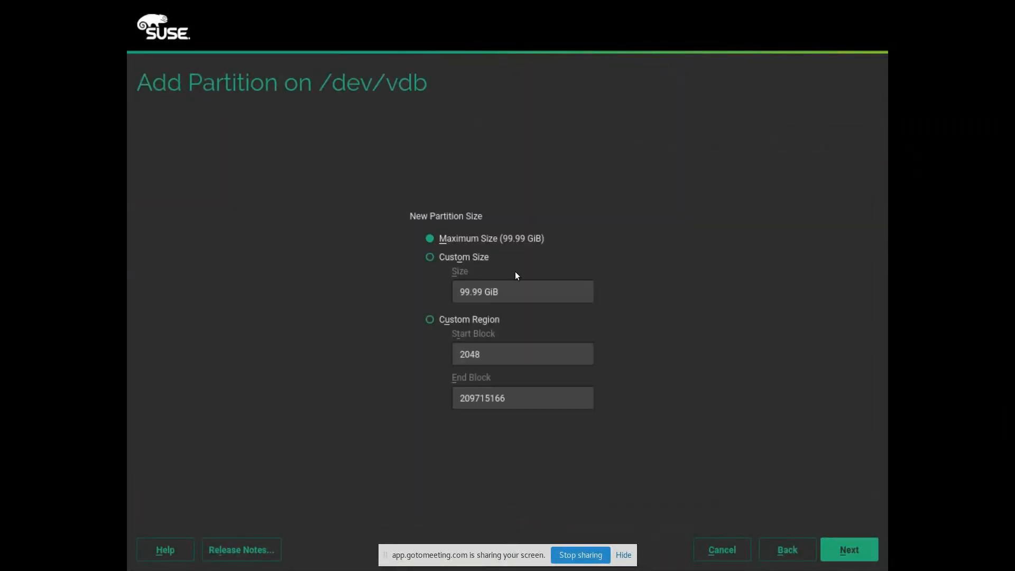
click(831, 553)
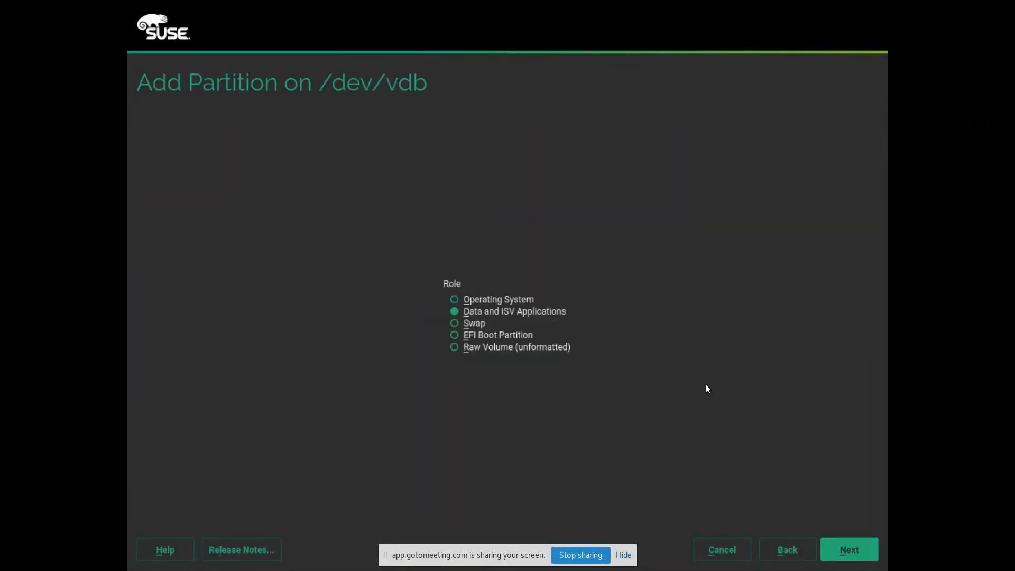
click(833, 539)
click(613, 305)
key(BackSpace)
key(BackSpace)
key(BackSpace)
key(BackSpace)
text(v)
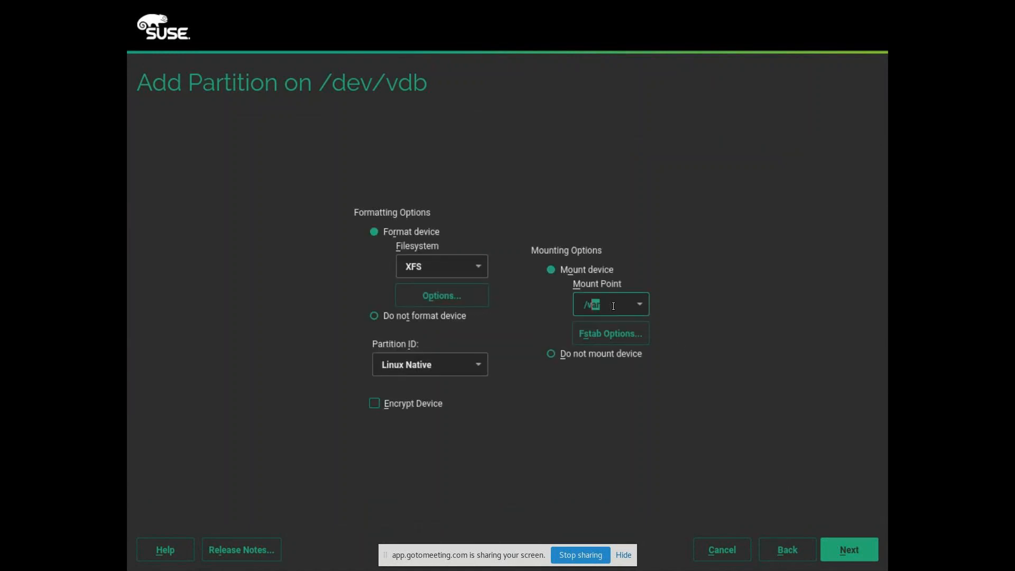
text(ar)
text(/spacewa)
text(lk)
click(844, 547)
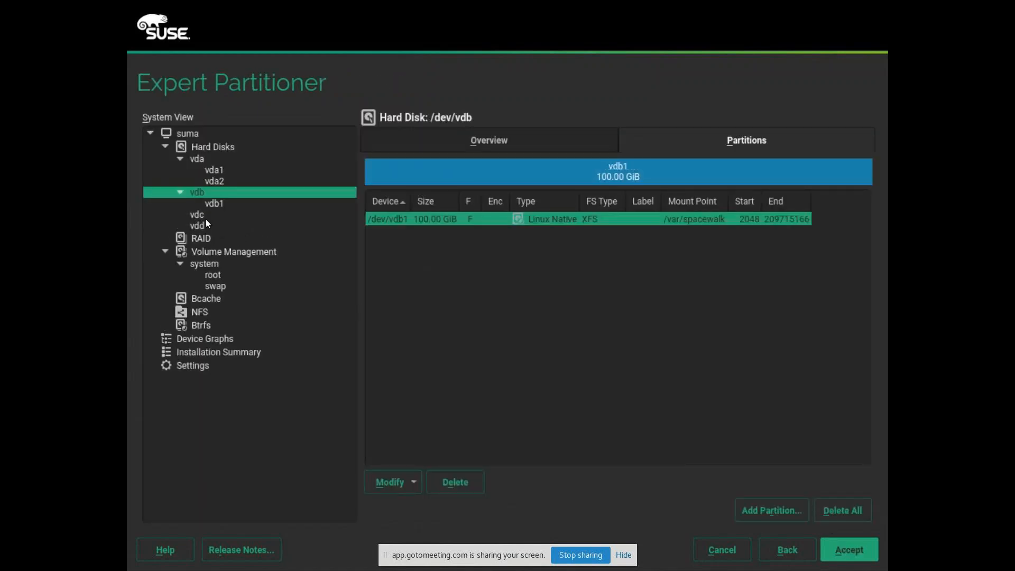
click(205, 218)
Step: Add a maximum-size 60 GiB data partition on /dev/vdc mounted at /var/lib/pgsql
click(768, 131)
click(771, 508)
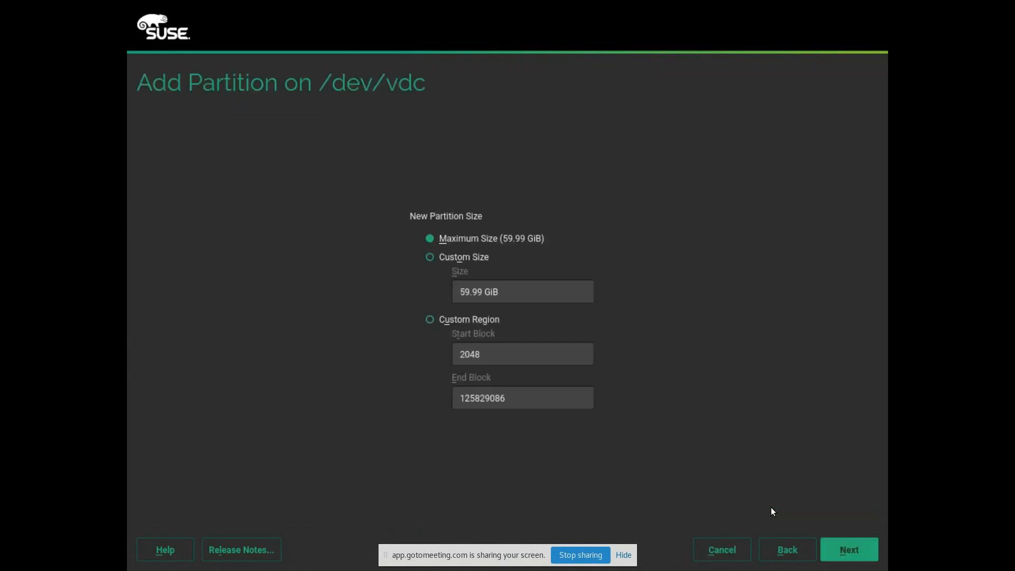
click(834, 543)
click(840, 545)
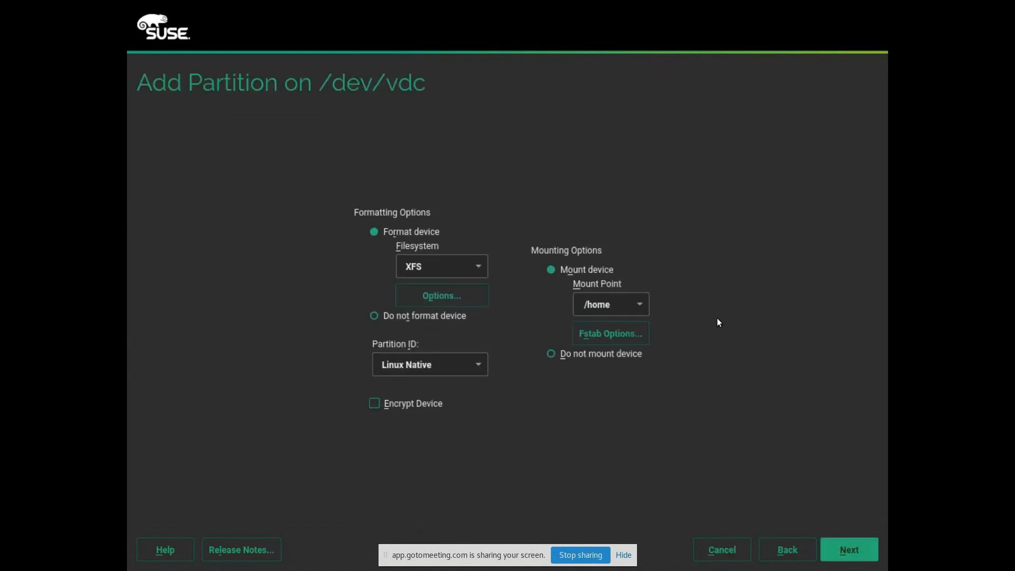
click(617, 308)
key(BackSpace)
key(BackSpace)
key(BackSpace)
key(BackSpace)
text(var/lib/gpsql)
key(BackSpace)
key(BackSpace)
key(BackSpace)
key(BackSpace)
key(BackSpace)
text(pgsql)
click(851, 555)
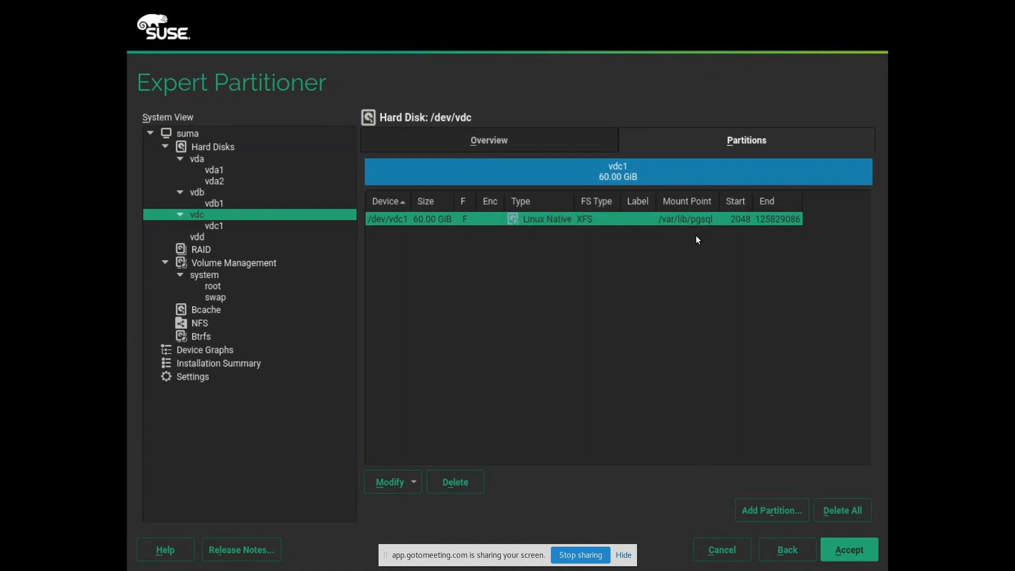
click(202, 237)
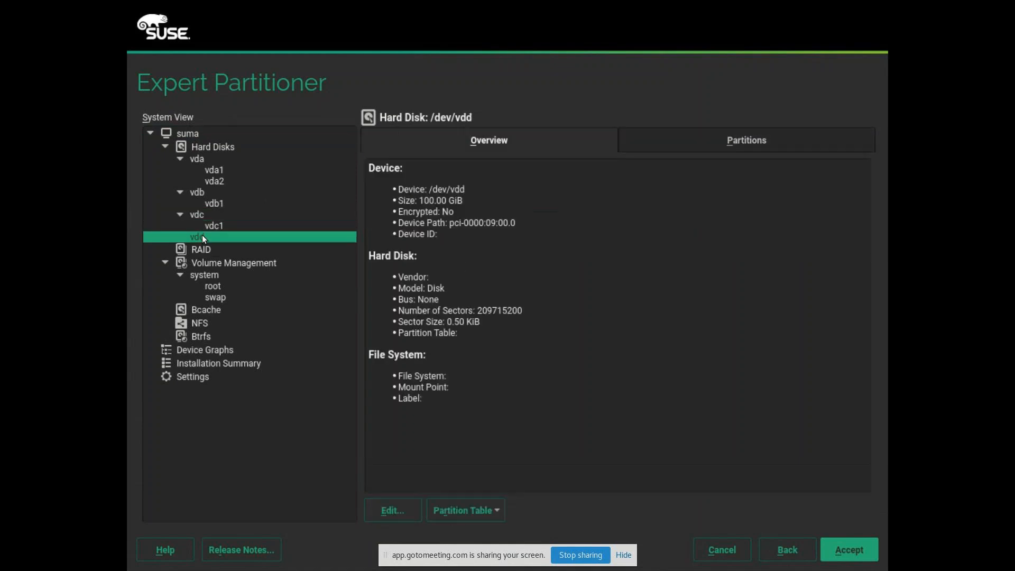
Step: Add a maximum-size 100 GiB data partition on /dev/vdd with mount point /var/www/htcos/pub
click(698, 151)
click(761, 506)
click(831, 544)
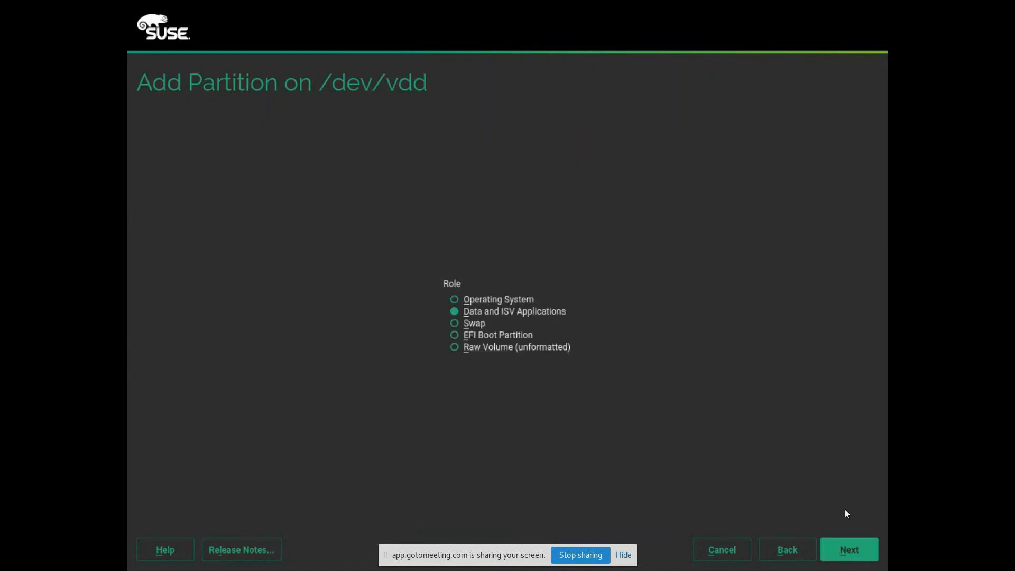
click(867, 553)
click(619, 302)
key(BackSpace)
key(BackSpace)
key(BackSpace)
key(BackSpace)
text(var/www)
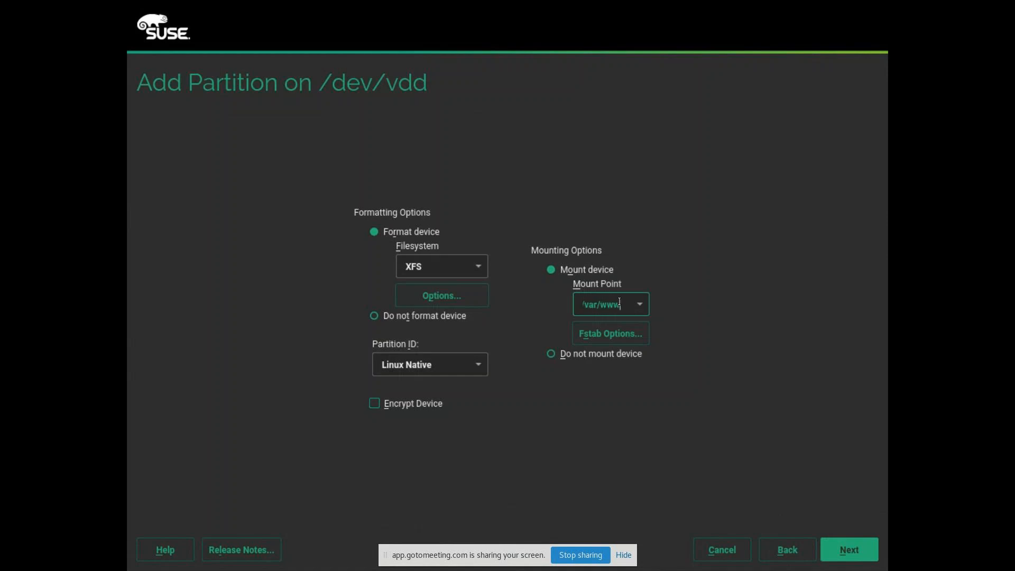
text(/htcos/pub)
click(856, 556)
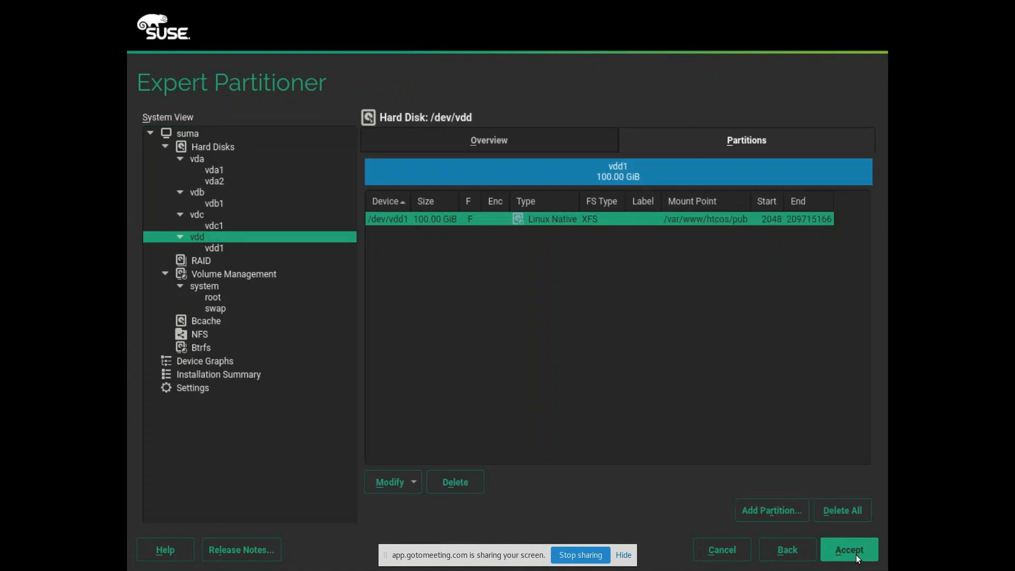
Step: Review the vdb1 and vdc1 partitions, then open /dev/vdd1 for editing
click(195, 149)
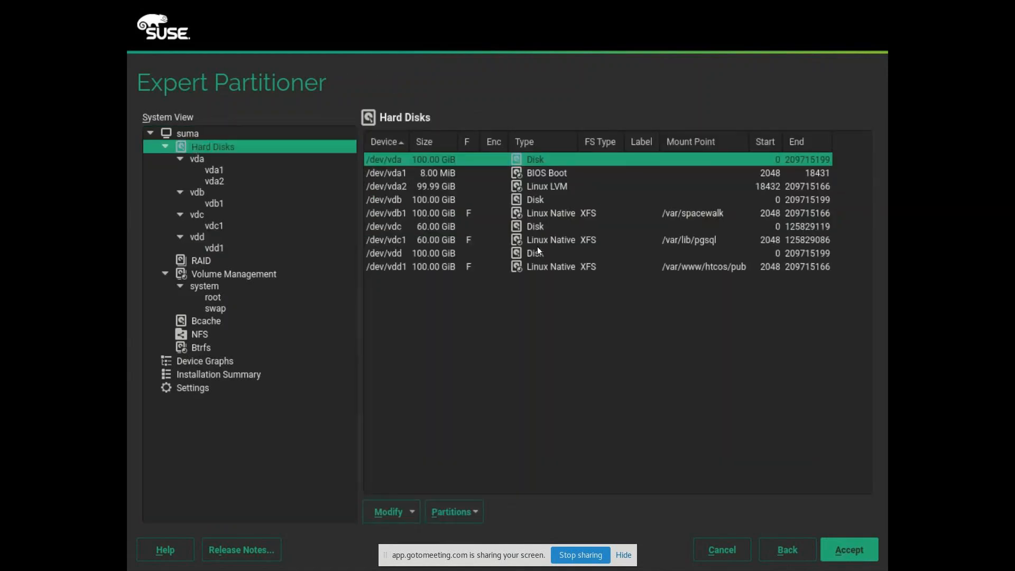
click(452, 218)
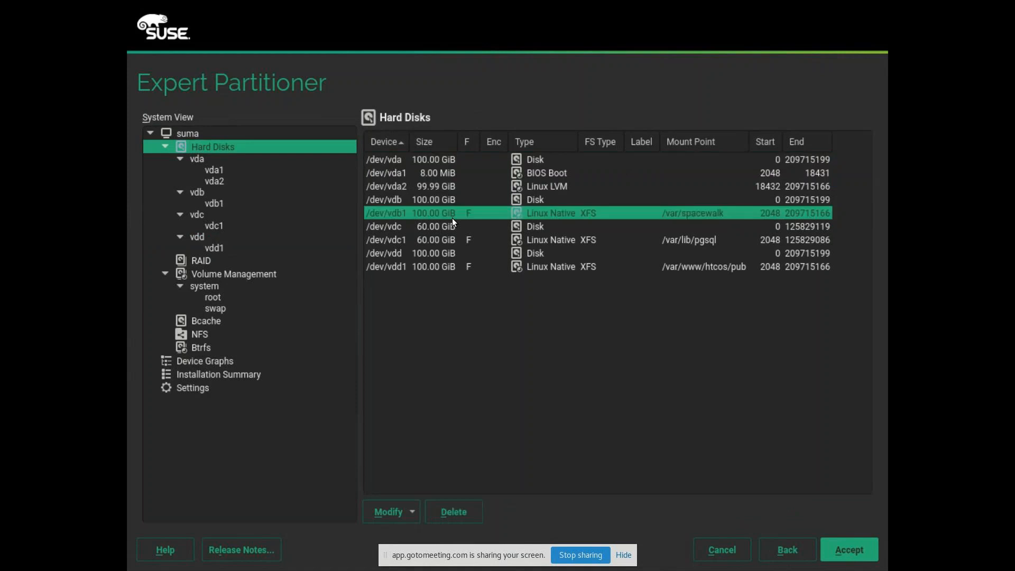
click(452, 239)
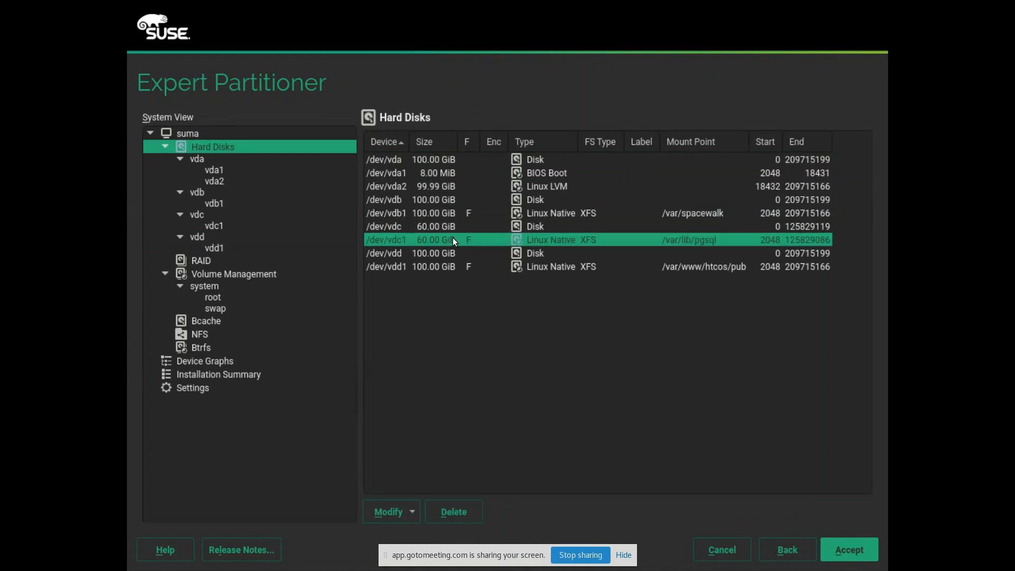
click(447, 270)
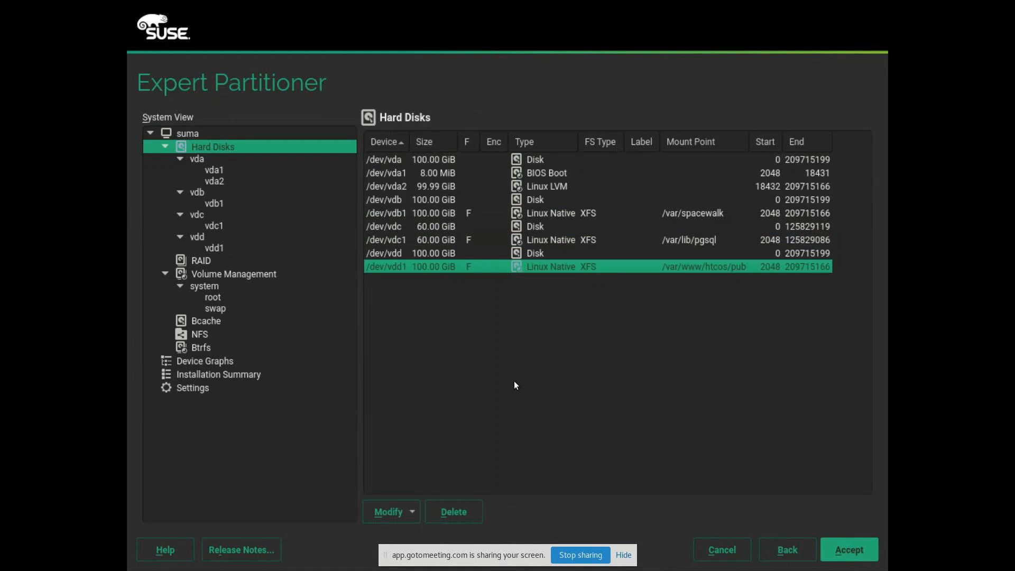
click(406, 515)
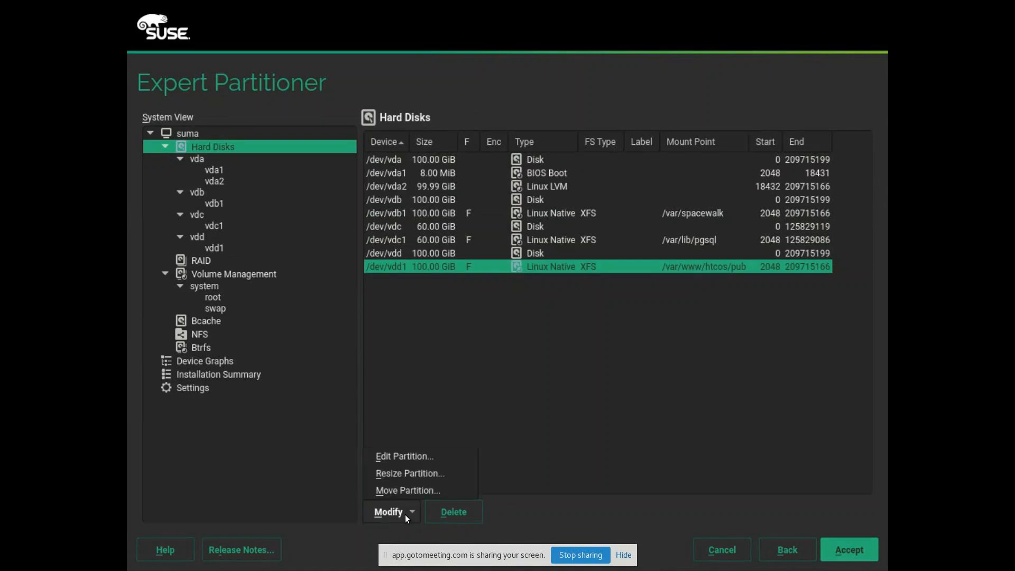
click(416, 456)
Step: Fix the mount point typo so it reads /var/www/htdocs/pub, then accept the layout
click(603, 305)
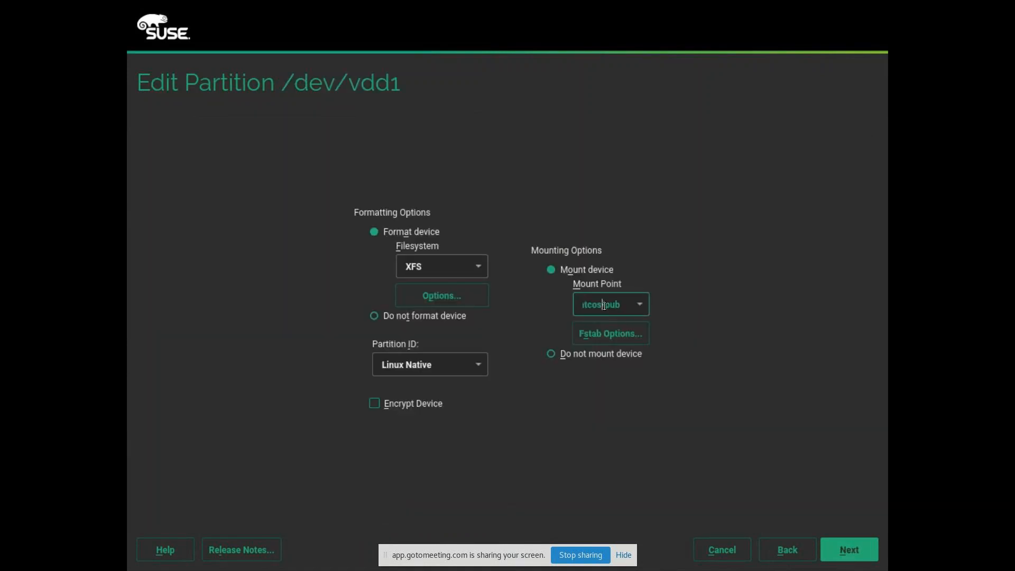
key(Left)
key(Left)
key(Left)
key(Left)
key(Left)
text(do)
key(Right)
key(Right)
key(Left)
text(c)
key(Right)
key(Right)
key(Right)
key(Right)
key(Right)
key(Left)
key(Left)
key(Left)
key(Left)
key(Left)
key(Left)
key(Left)
key(Left)
click(861, 545)
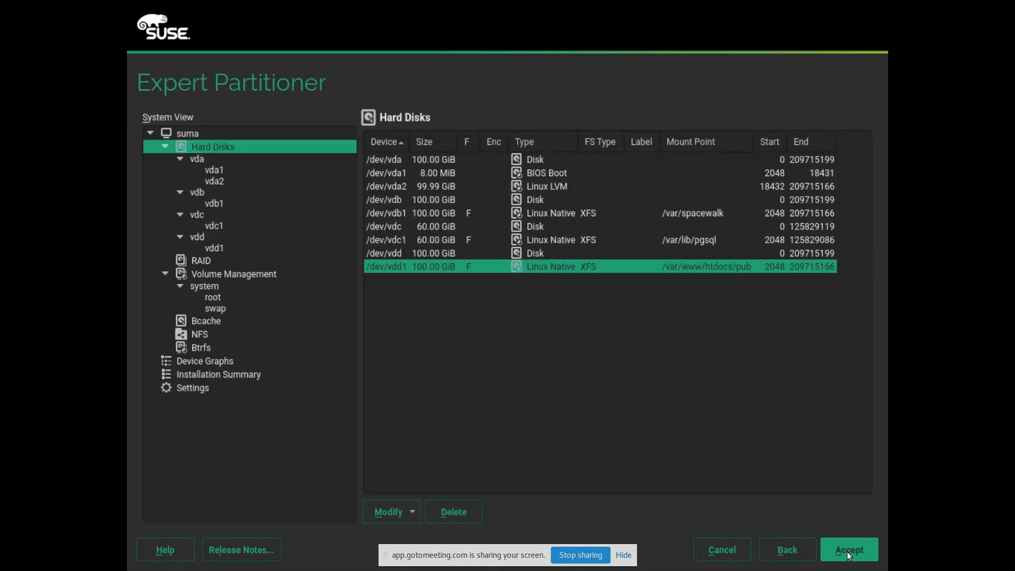
click(847, 551)
Step: Accept the suggested partitioning, pick the Asia/Kolkata time zone, keep the date and time, and continue
click(848, 551)
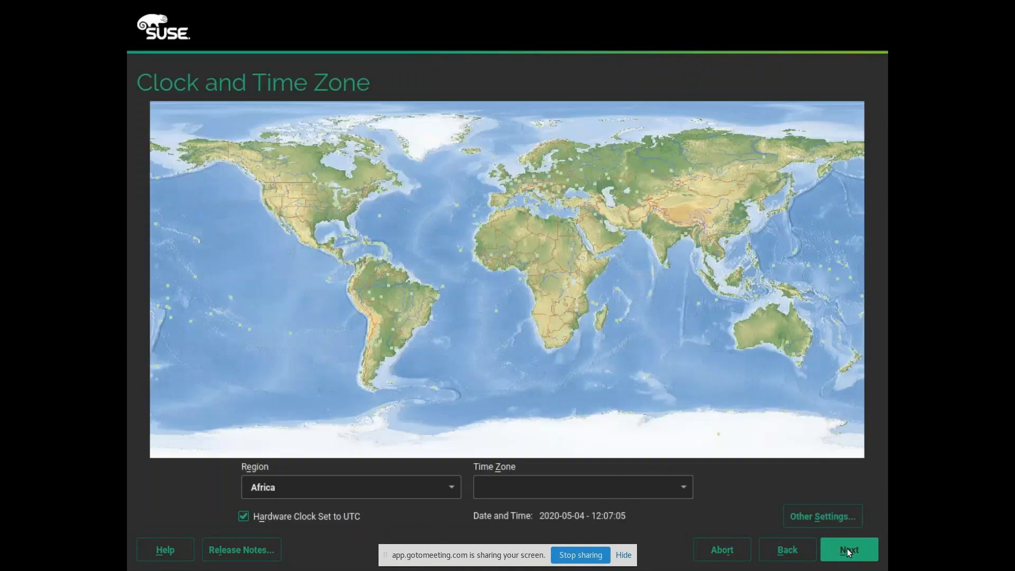
click(662, 238)
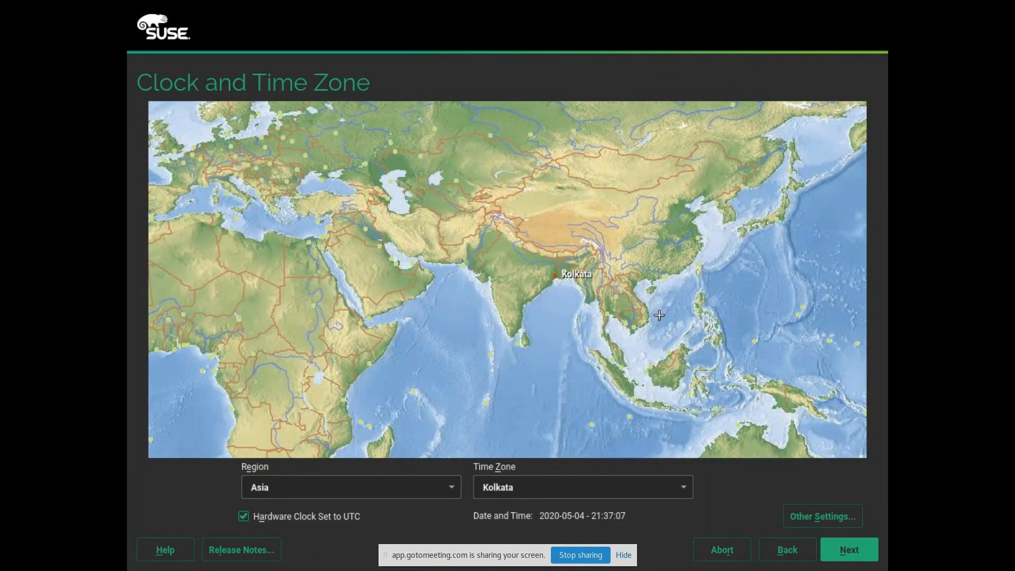
click(807, 518)
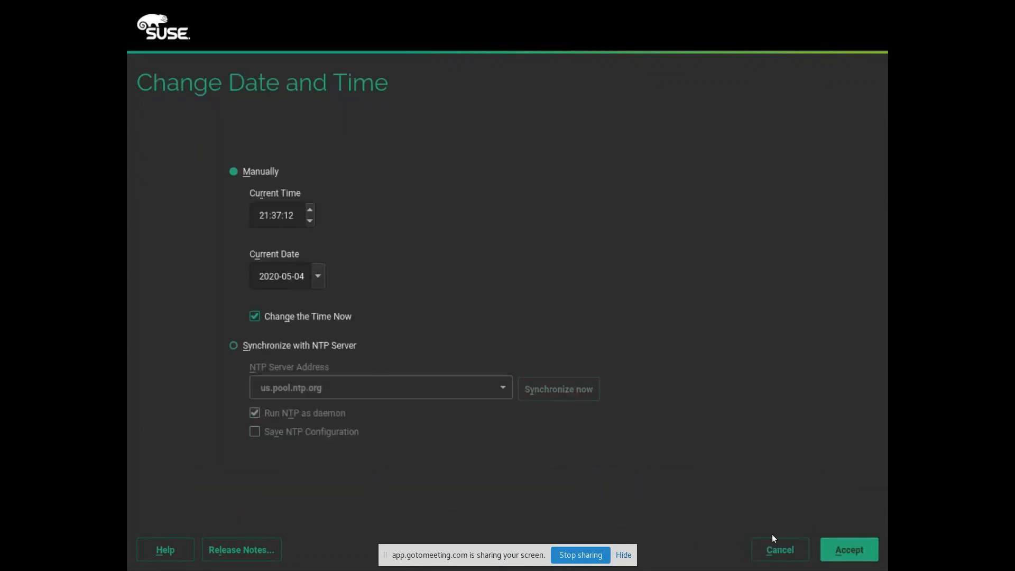
click(851, 547)
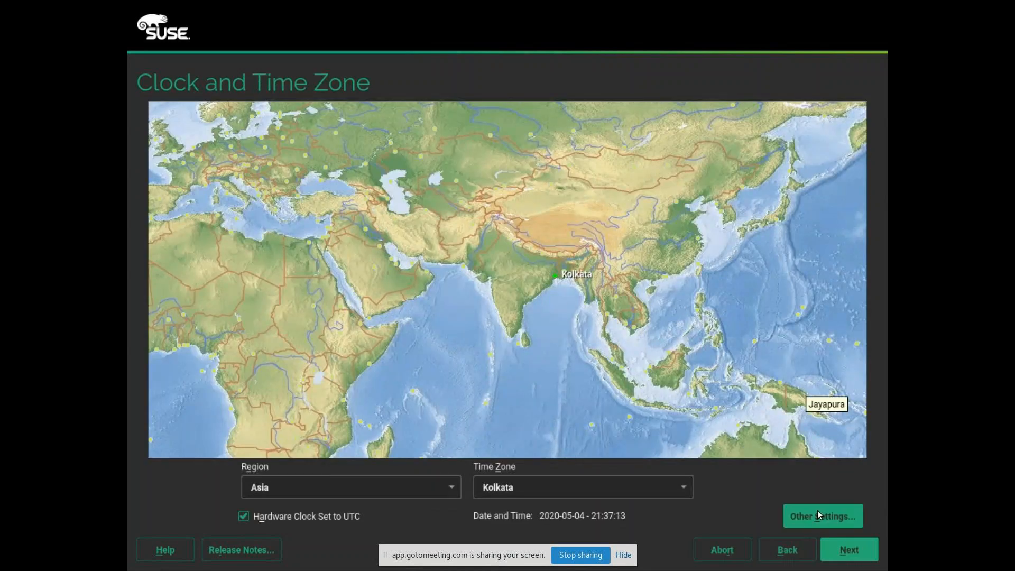
click(844, 551)
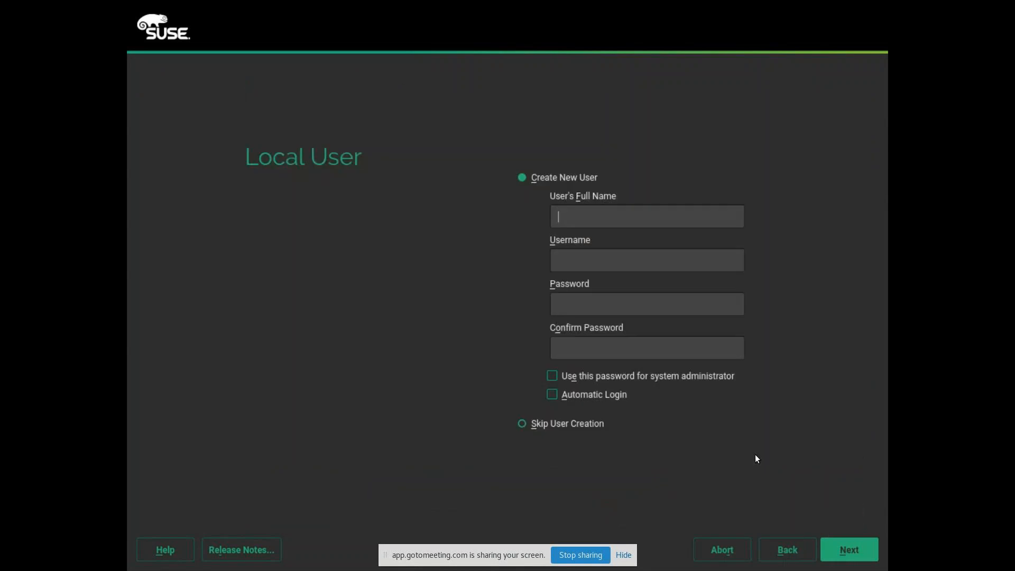
Step: Enter the user's full name, username and password, reuse it for the administrator, and accept the weak-password warning
text(john)
key(Tab)
key(Tab)
text(****)
key(Tab)
text(*****)
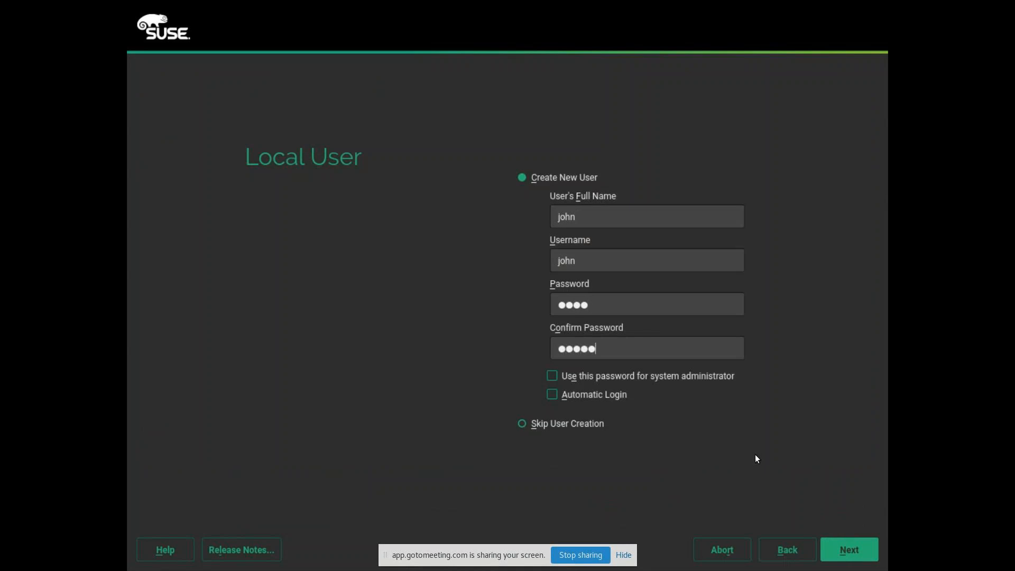
key(shift+Tab)
text(*****)
key(Tab)
key(Tab)
key(space)
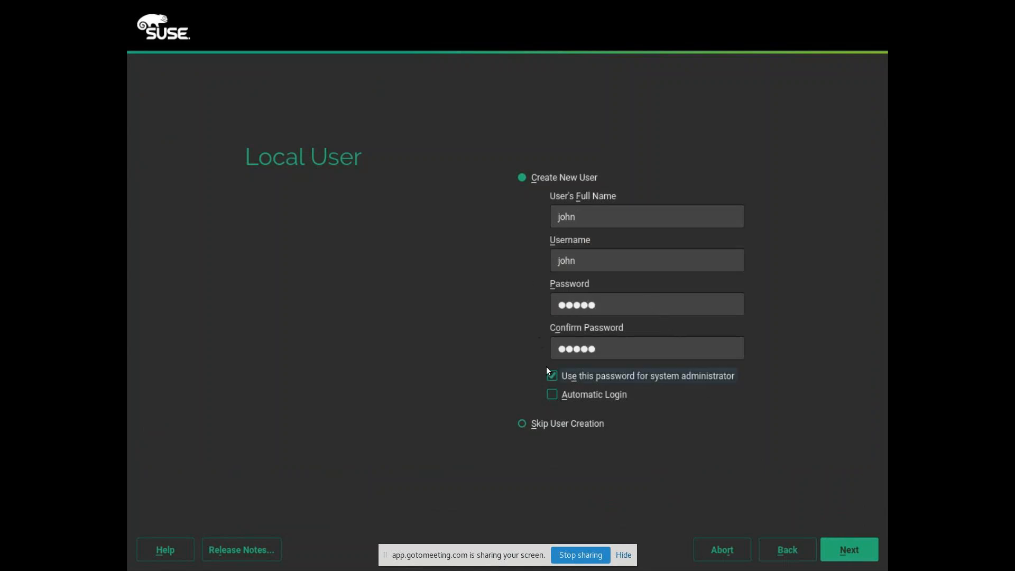
click(844, 552)
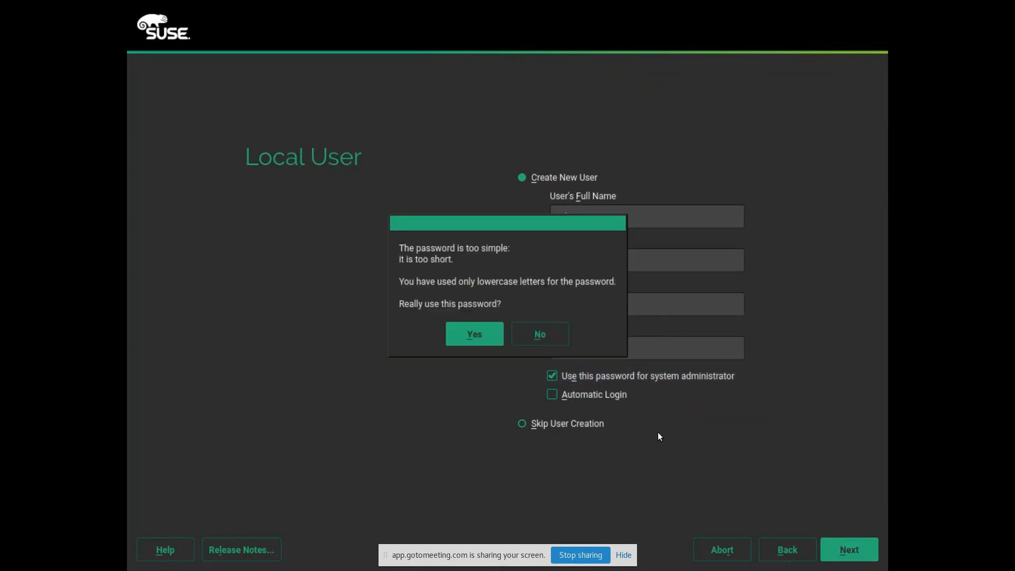
click(485, 343)
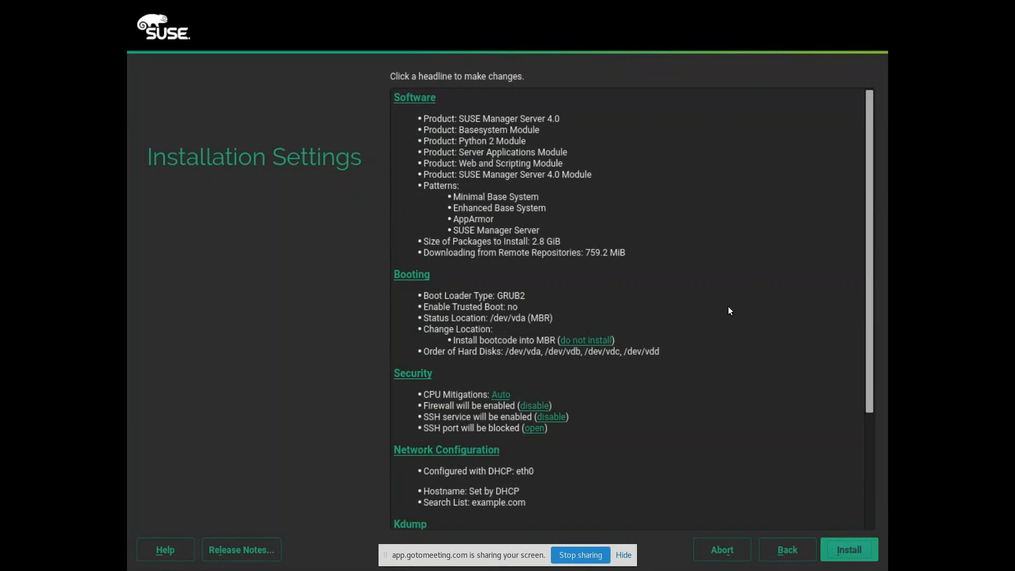
Step: Add the X Window System pattern to the software selection
click(422, 99)
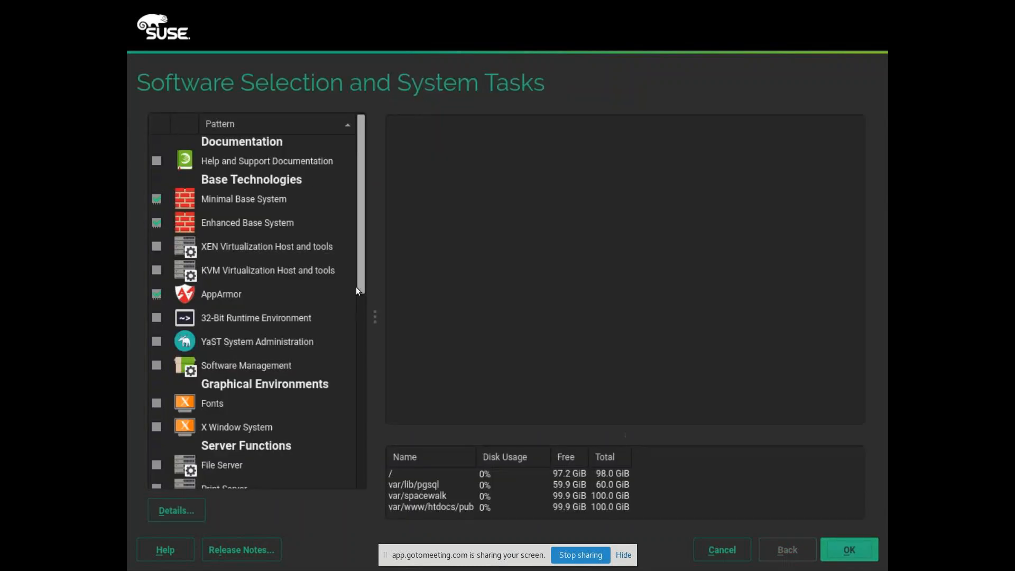
click(363, 378)
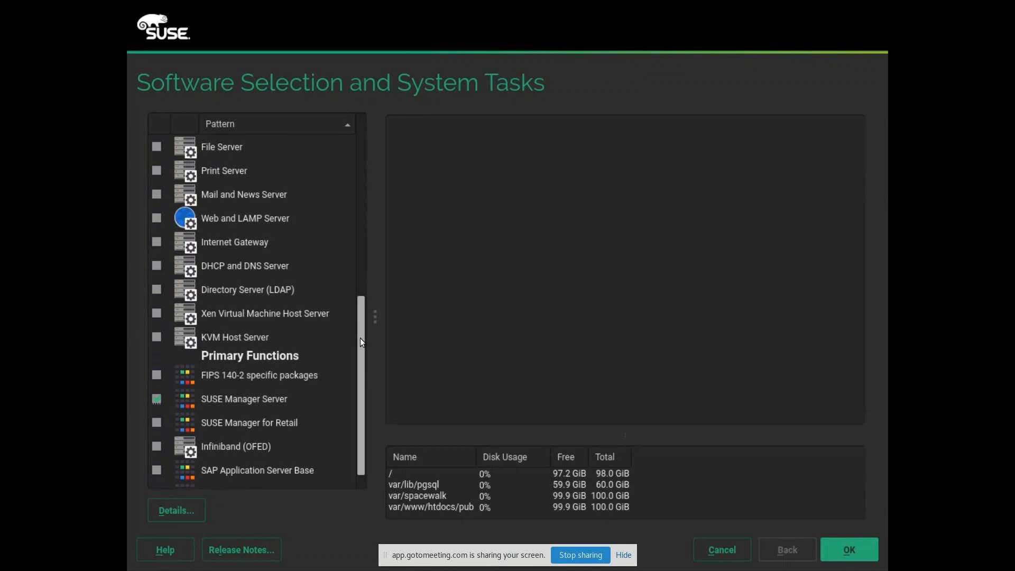
drag(361, 338, 358, 242)
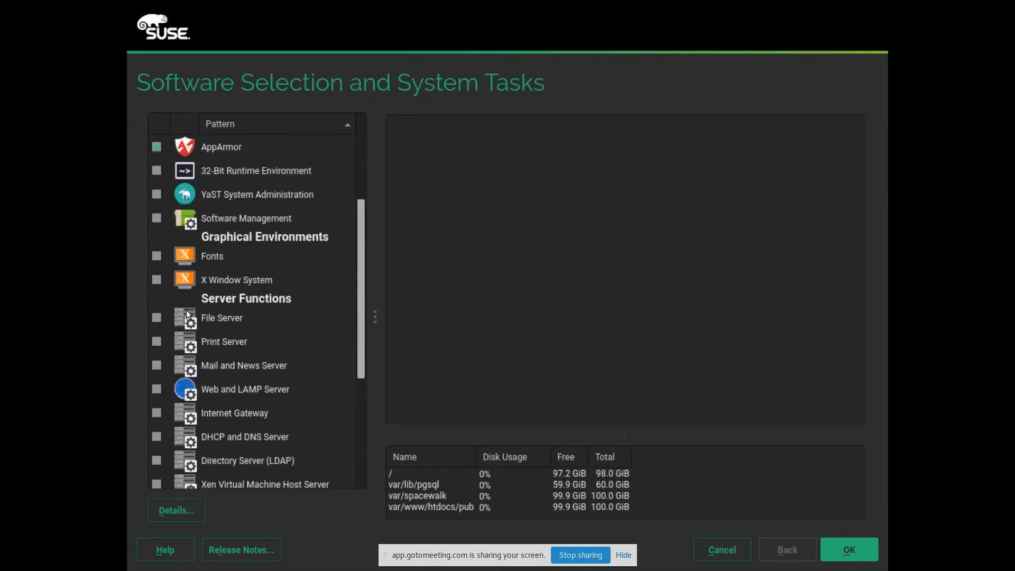
click(153, 278)
click(848, 548)
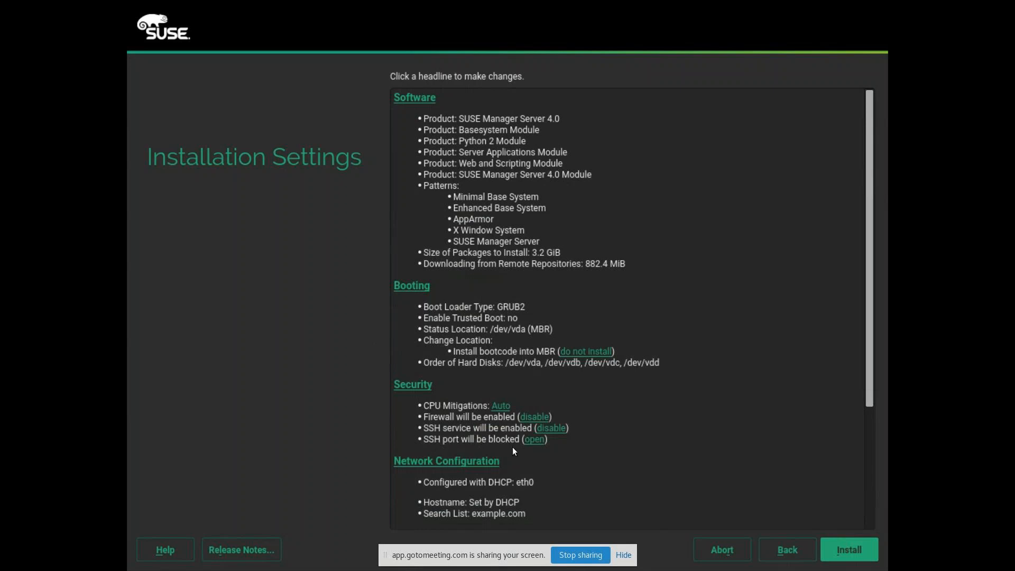
Step: Open the SSH port in the firewall and confirm starting the installation
click(535, 439)
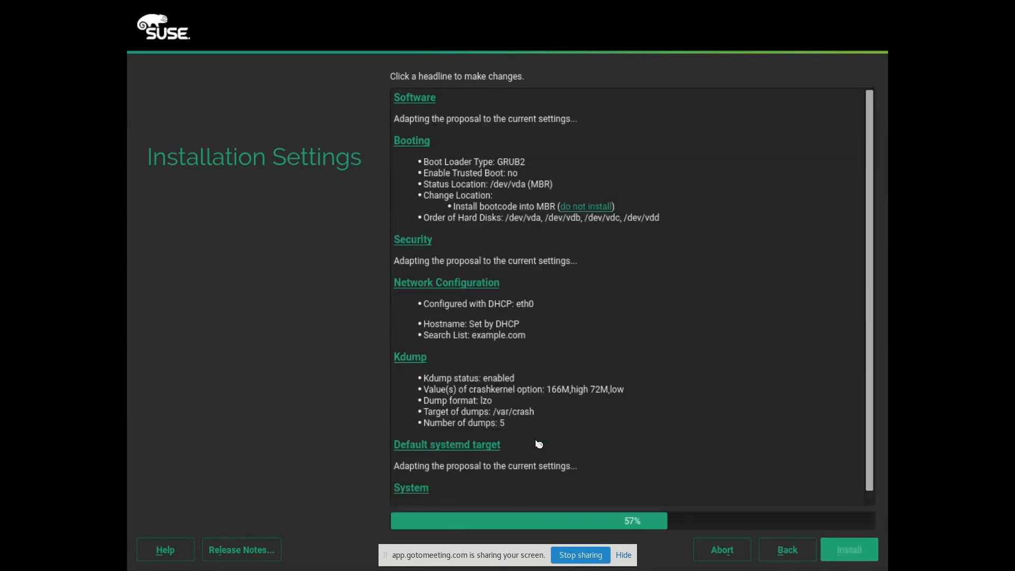
click(847, 552)
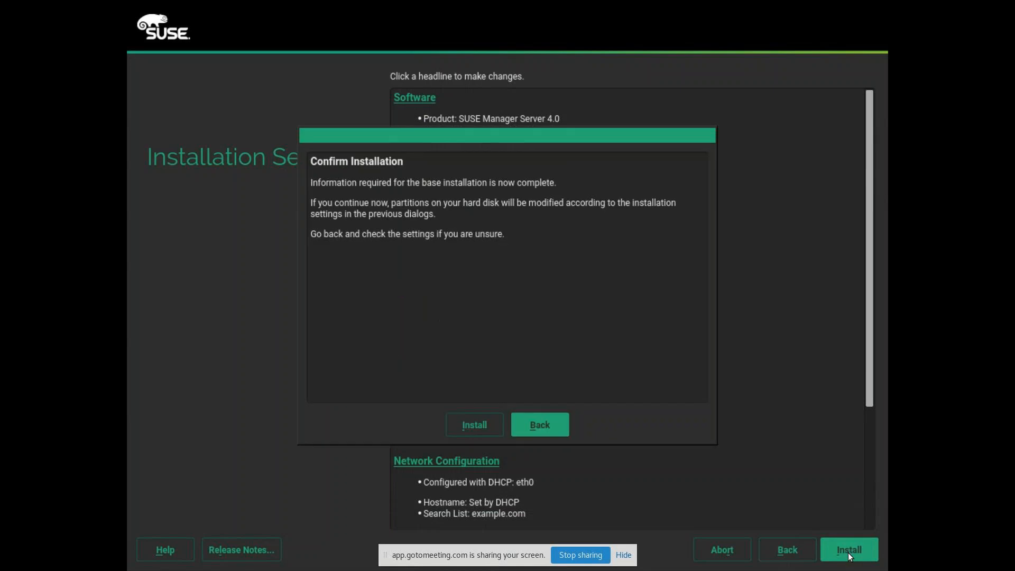
click(491, 427)
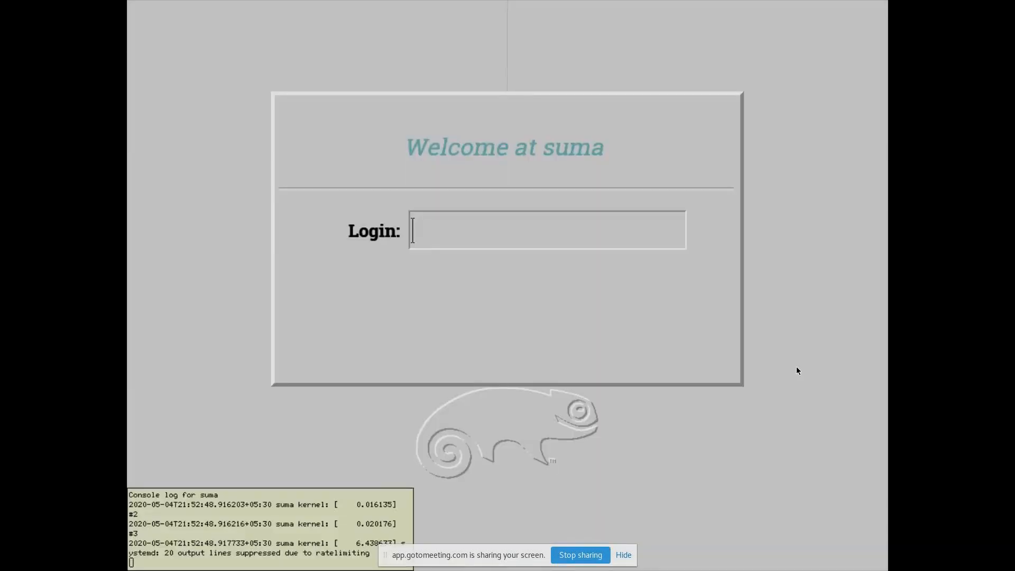
Step: Log in as root on the installed suma system
text(root)
key(Return)
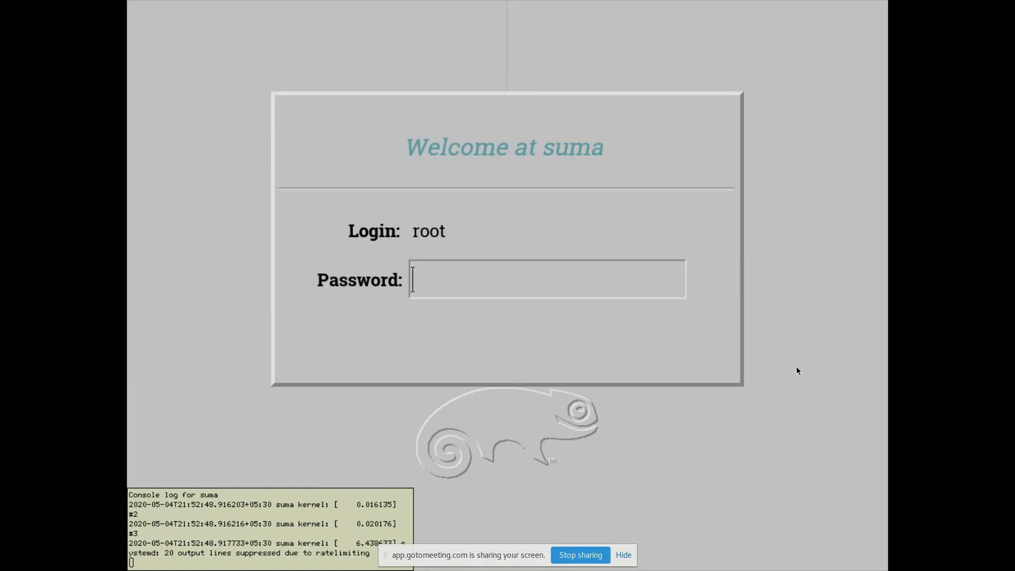
key(Return)
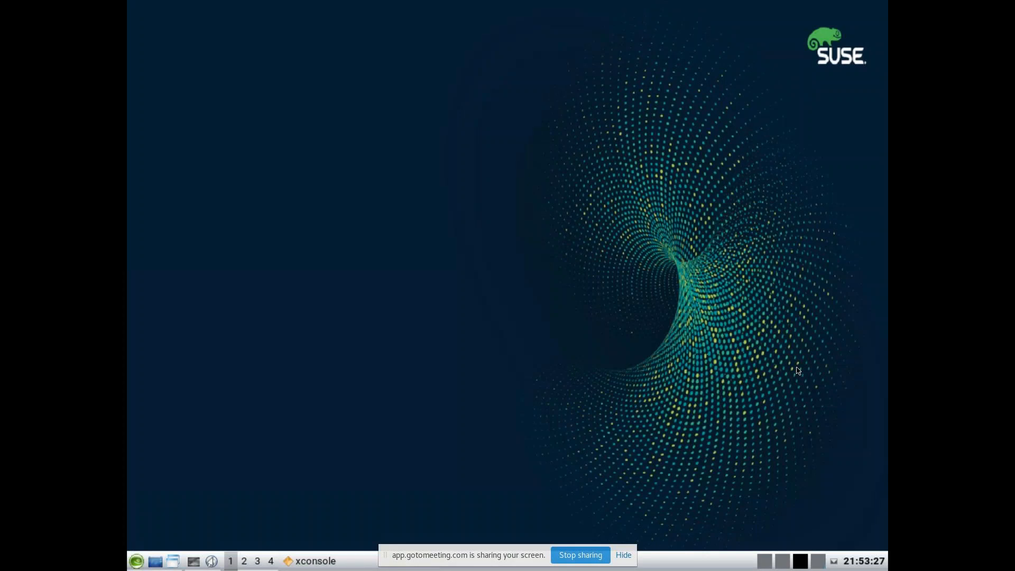
key(super)
key(t)
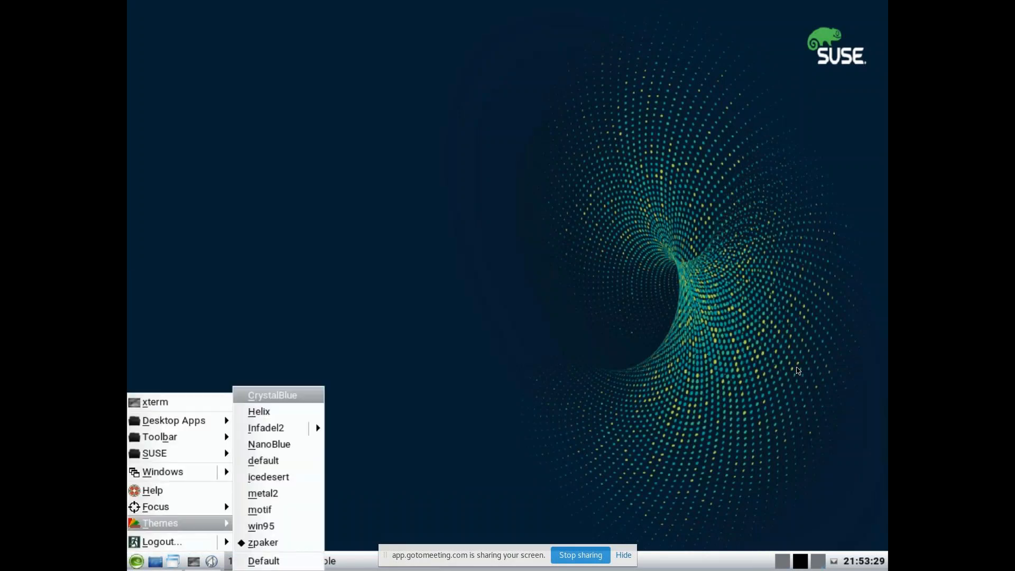
click(796, 367)
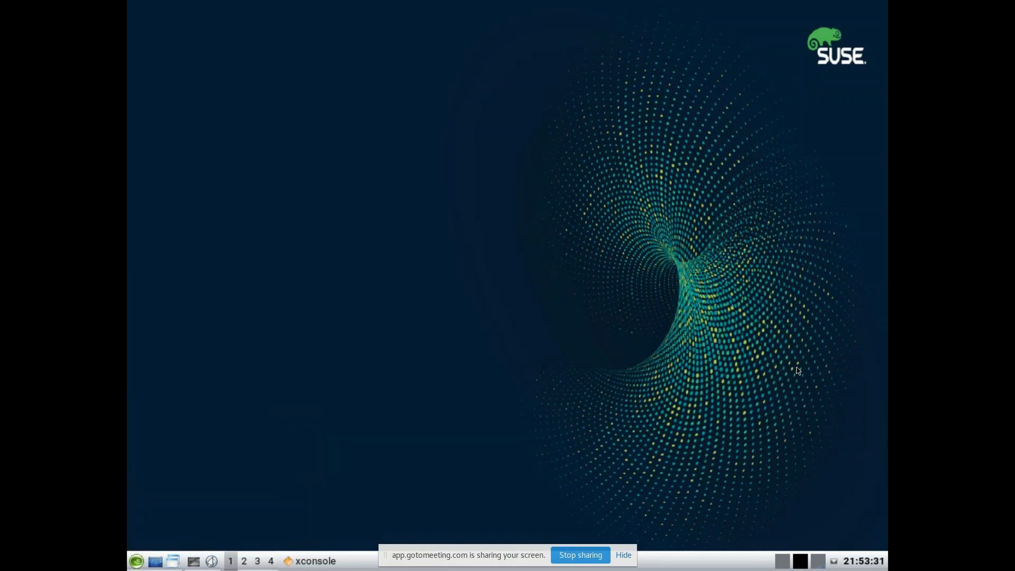
Step: Open an xterm from the desktop menu and switch it to TrueType fonts
right_click(385, 220)
click(437, 236)
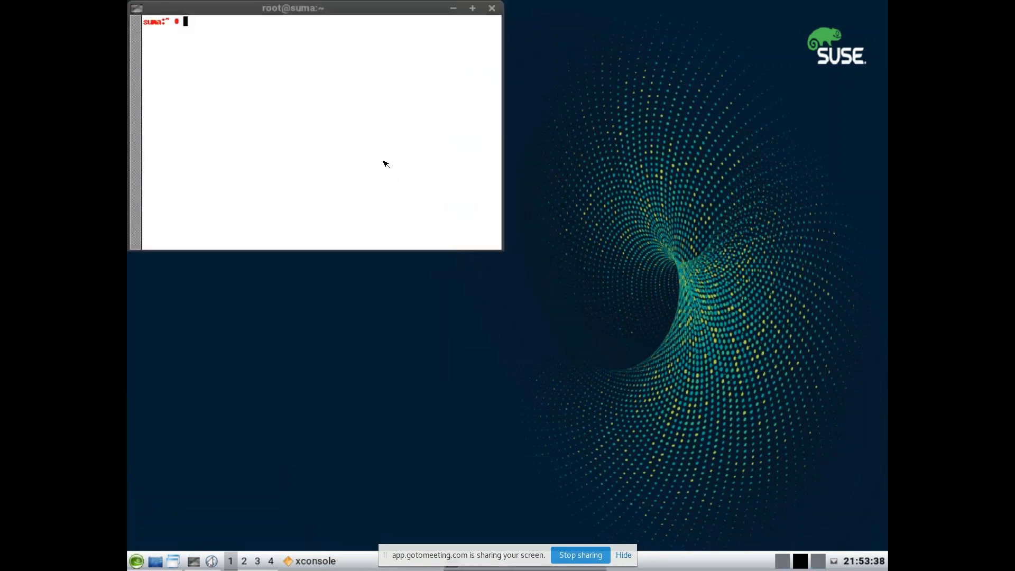
ctrl+right_click(326, 125)
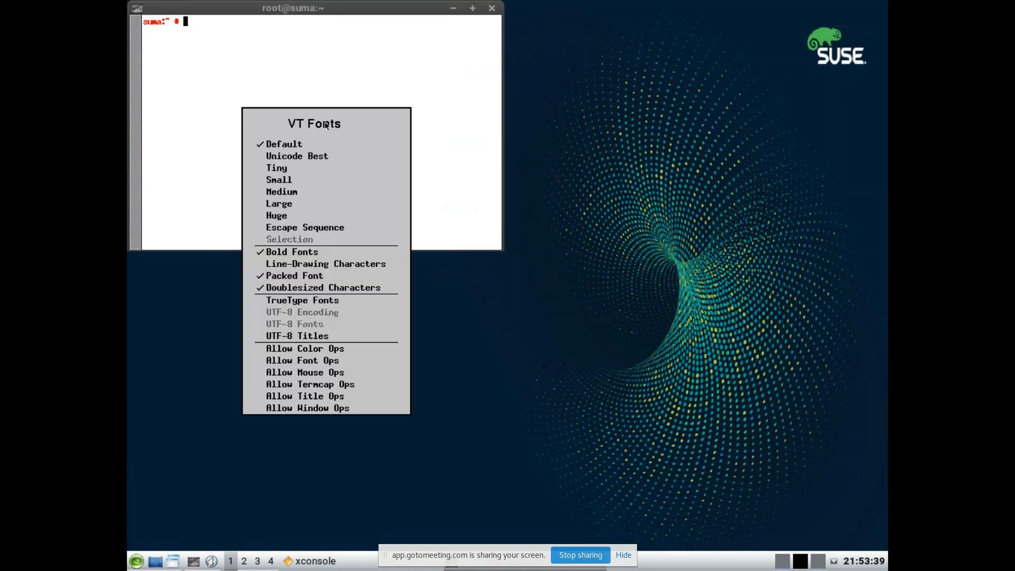
click(325, 304)
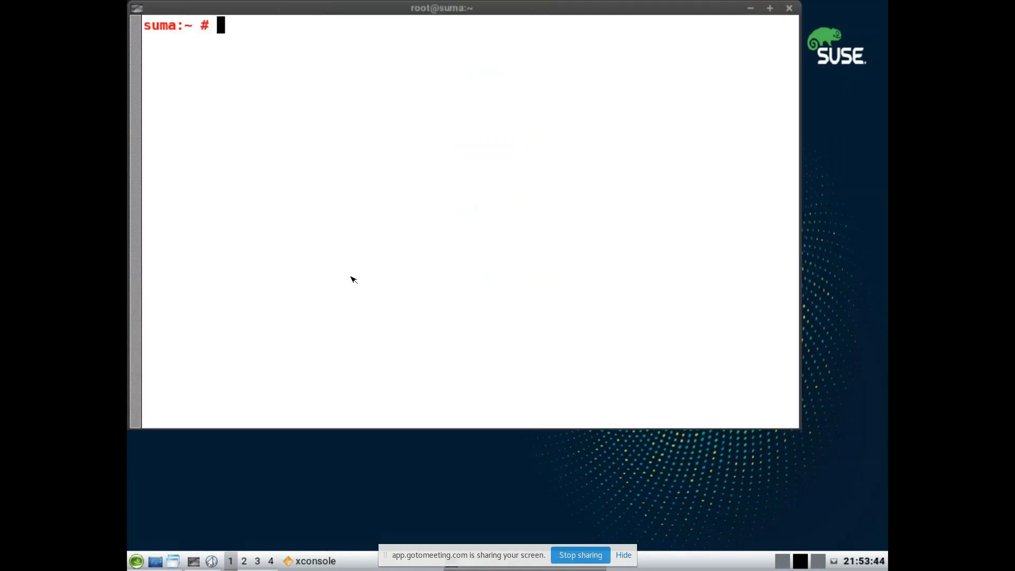
Step: Check the current hostname, then set it to suma.example.com with hostnamectl set-hostname
text(hostname)
key(Return)
text(hostname)
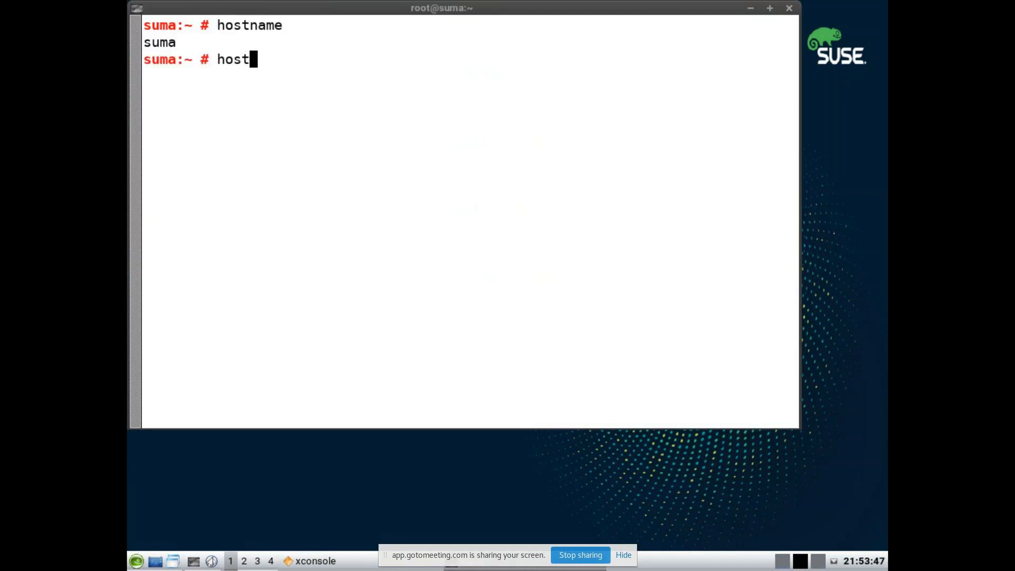
text(se)
key(BackSpace)
key(BackSpace)
key(BackSpace)
key(BackSpace)
text(na)
key(BackSpace)
text(m)
key(BackSpace)
key(BackSpace)
text(ma)
key(BackSpace)
text(ectl set-hsota)
key(BackSpace)
key(BackSpace)
key(BackSpace)
key(BackSpace)
text(osht)
key(BackSpace)
key(BackSpace)
text(tname suma.e)
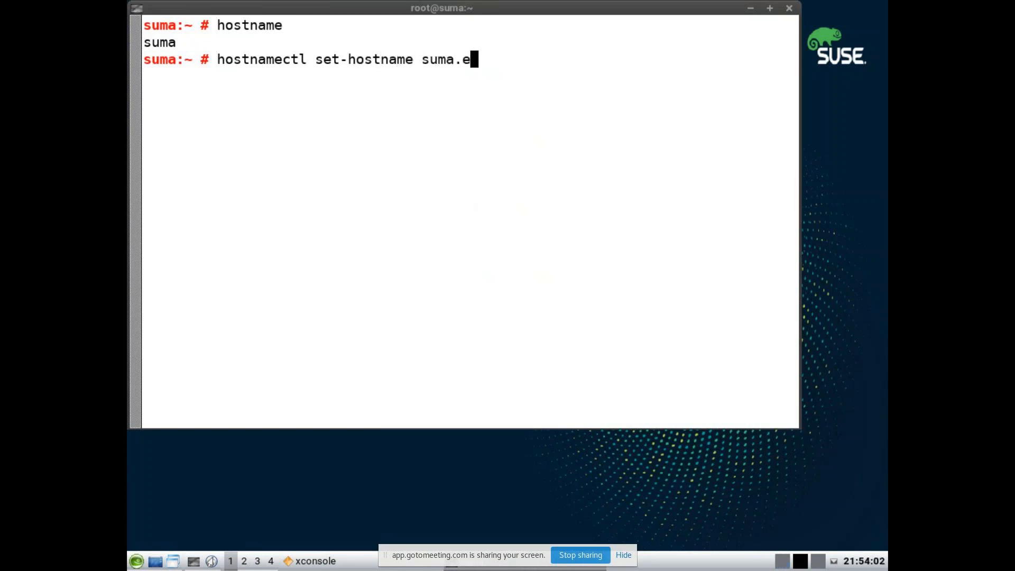
text(xample.com)
key(Return)
Step: List network addresses with ip a and highlight eth0's address 192.168.122.167
text(ip a)
key(Return)
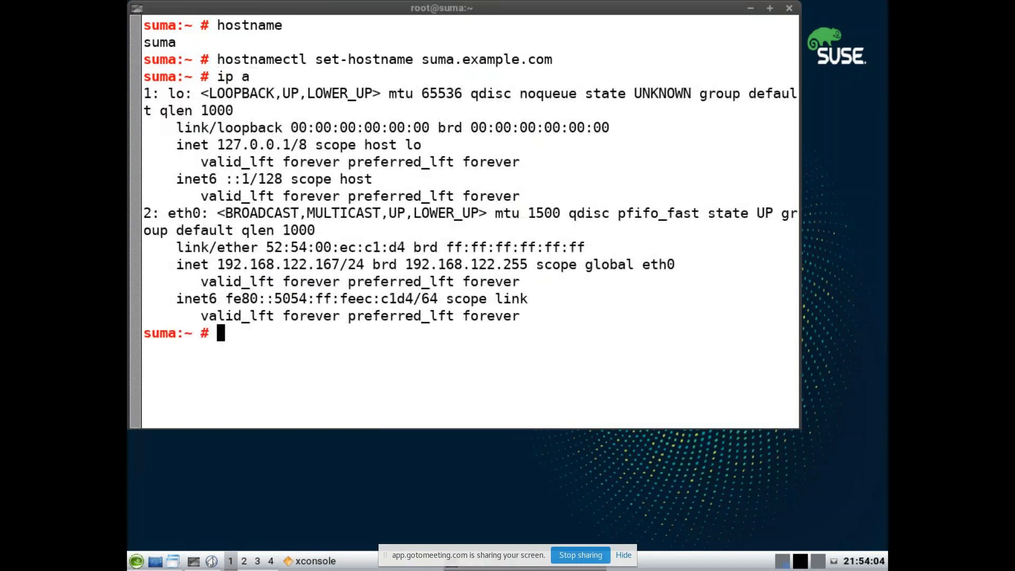
drag(221, 268, 247, 270)
click(339, 268)
click(282, 293)
Step: Append '192.168.122.167 suma.example.com suma' to /etc/hosts in vim and save it
text(vim /etc/hosts)
key(Return)
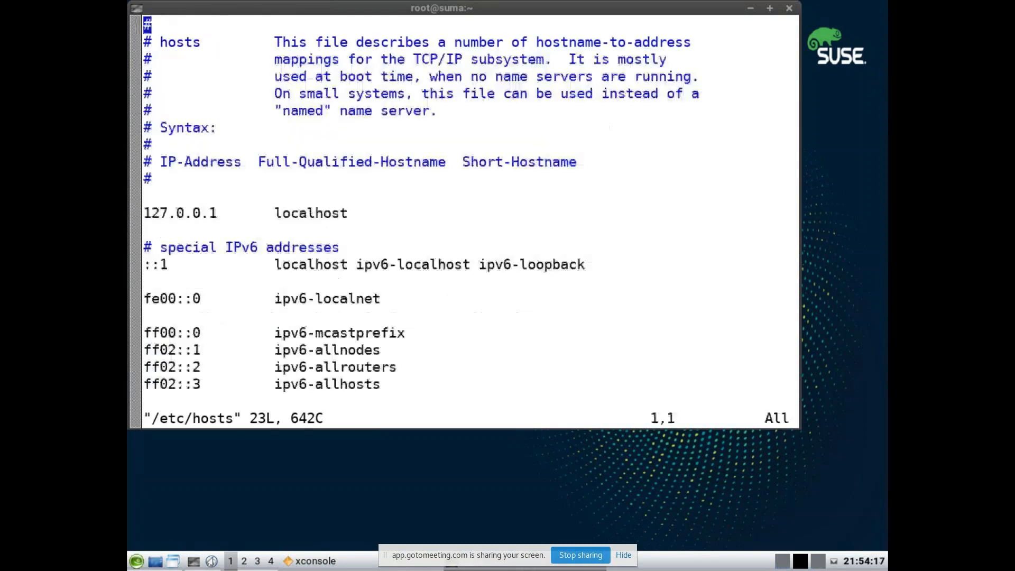
key(Down)
key(Down)
key(Down)
key(Down)
key(Down)
key(Down)
key(Down)
key(Down)
key(Down)
key(Down)
key(Down)
key(Down)
key(Down)
key(Down)
key(Down)
key(Down)
key(Down)
key(Down)
key(Down)
key(Down)
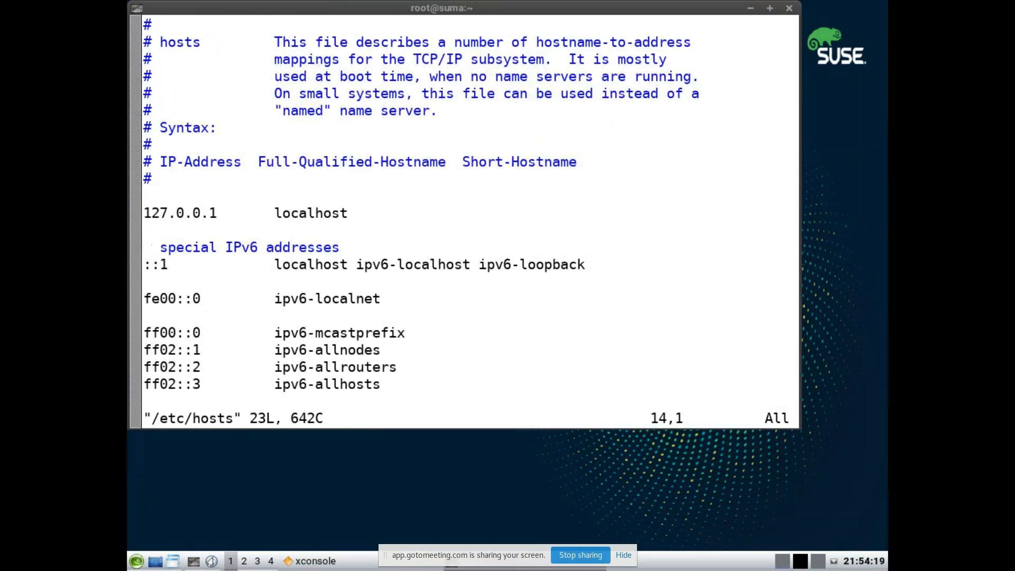
text(i192.168)
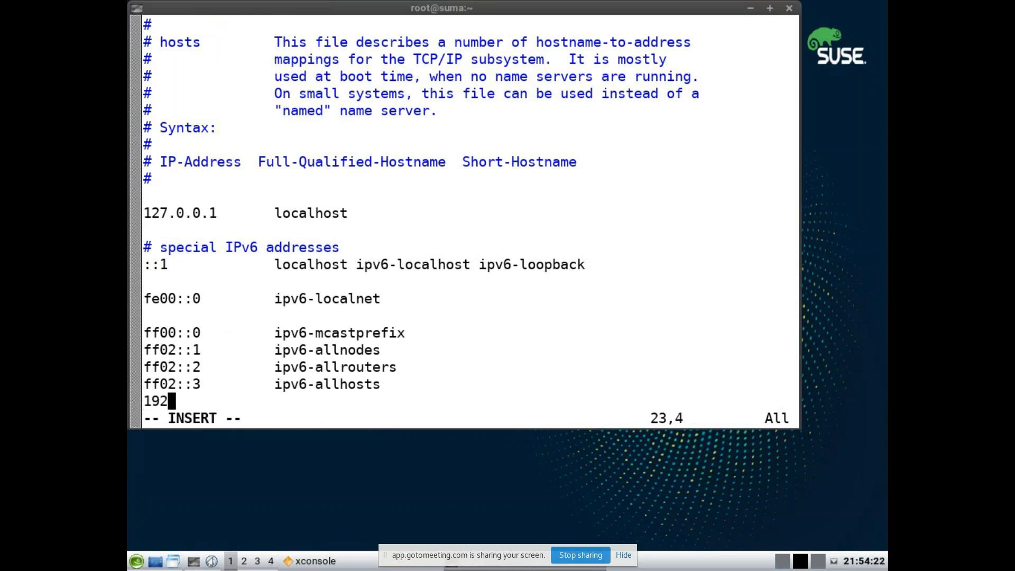
text(2.1)
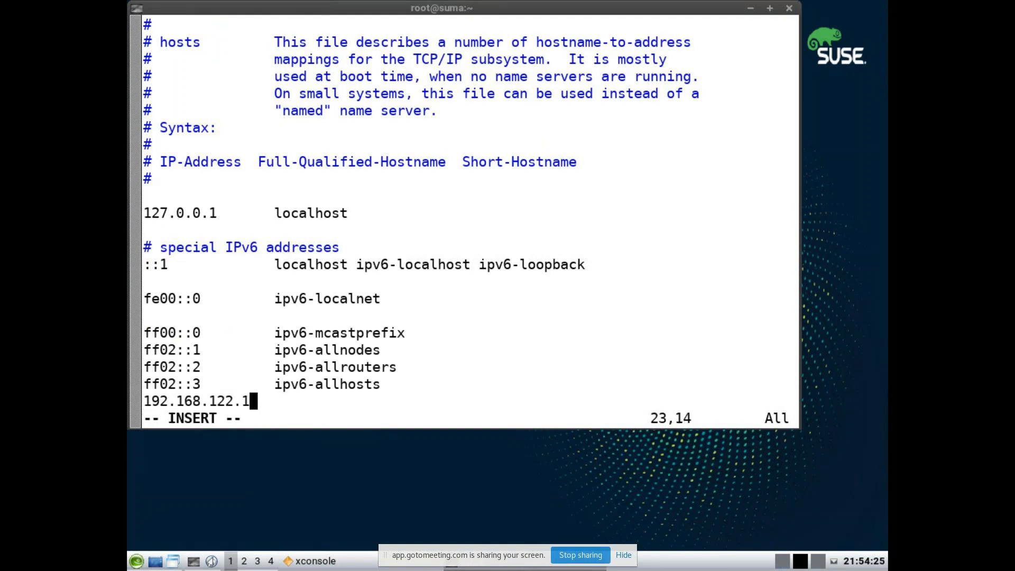
text(67  suma.example.com suma)
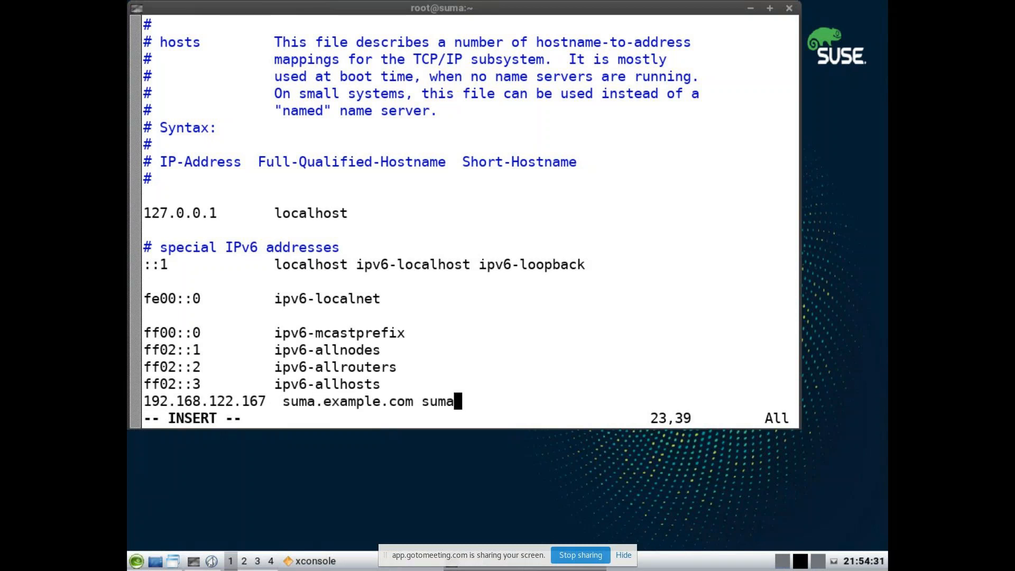
key(Escape)
key(shift+z)
key(shift+z)
text(pn)
key(BackSpace)
Step: Ping suma briefly, then close the terminal session
text(ing suma)
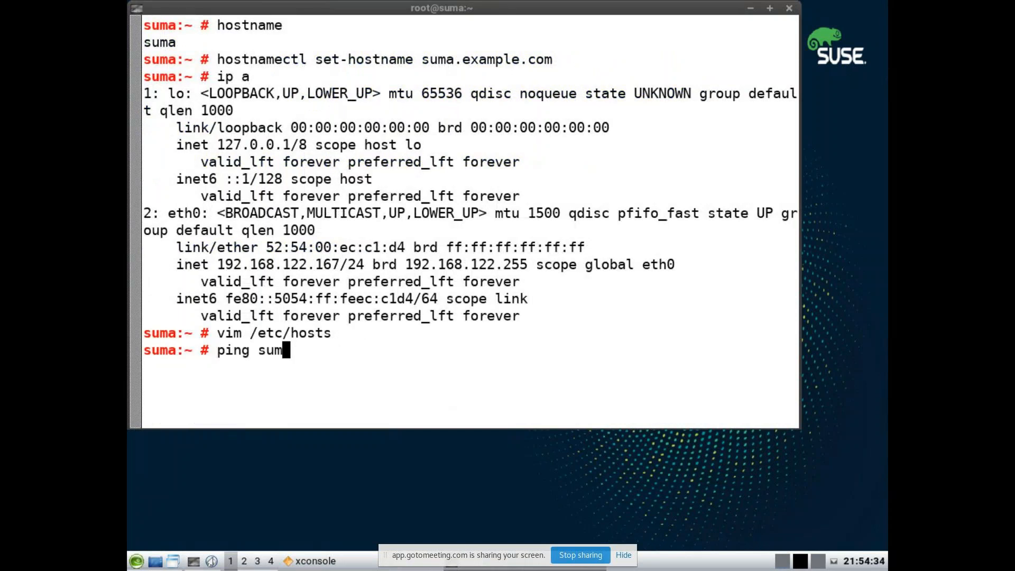
key(Return)
key(ctrl+c)
text(exit)
key(Return)
Step: Open a new xterm from the desktop menu and switch it to TrueType fonts
right_click(279, 292)
click(295, 299)
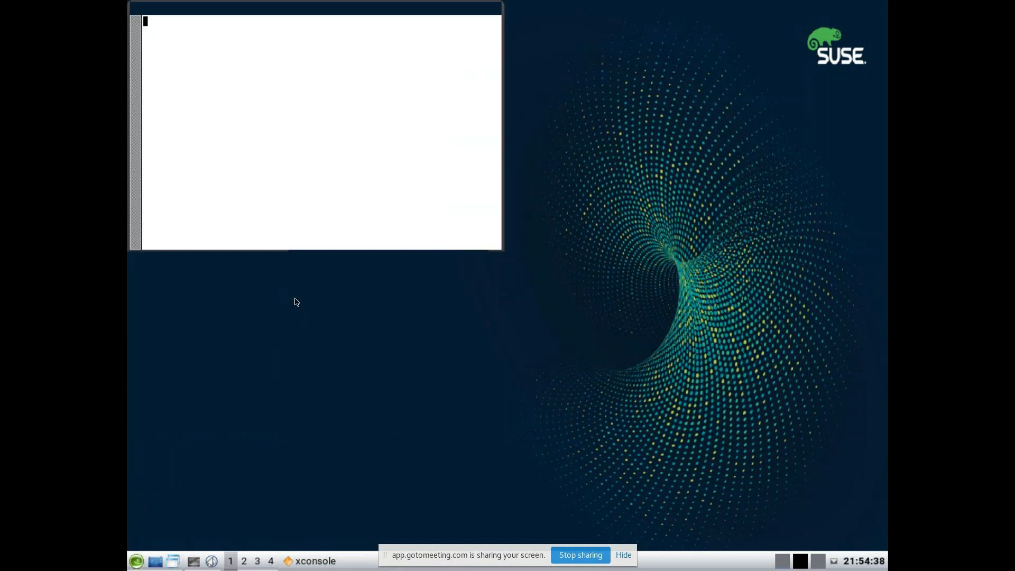
ctrl+right_click(293, 165)
click(291, 339)
Step: Check that the hostname is suma.example.com and that suma answers a ping
text(hostname)
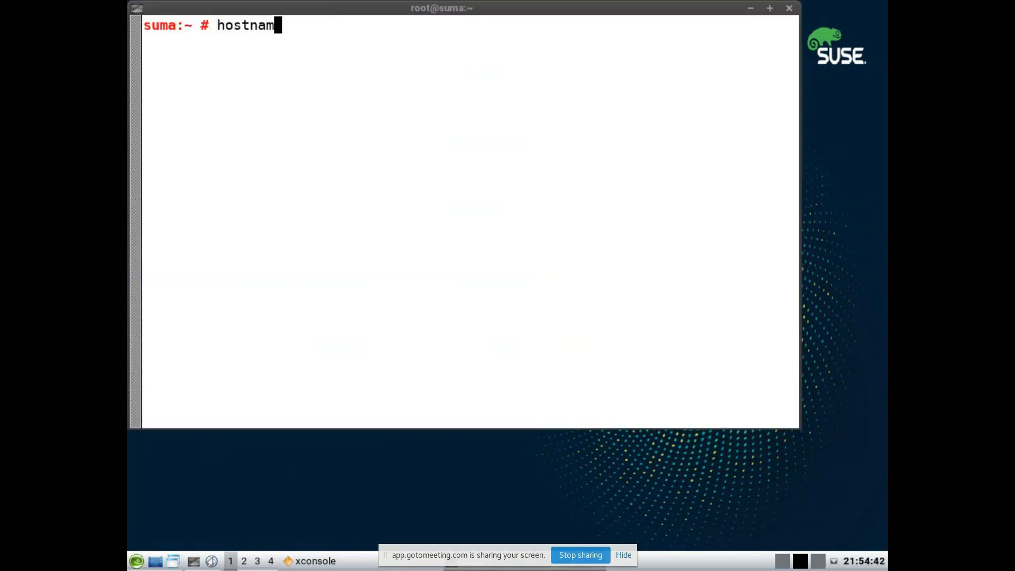
key(Return)
text(pin)
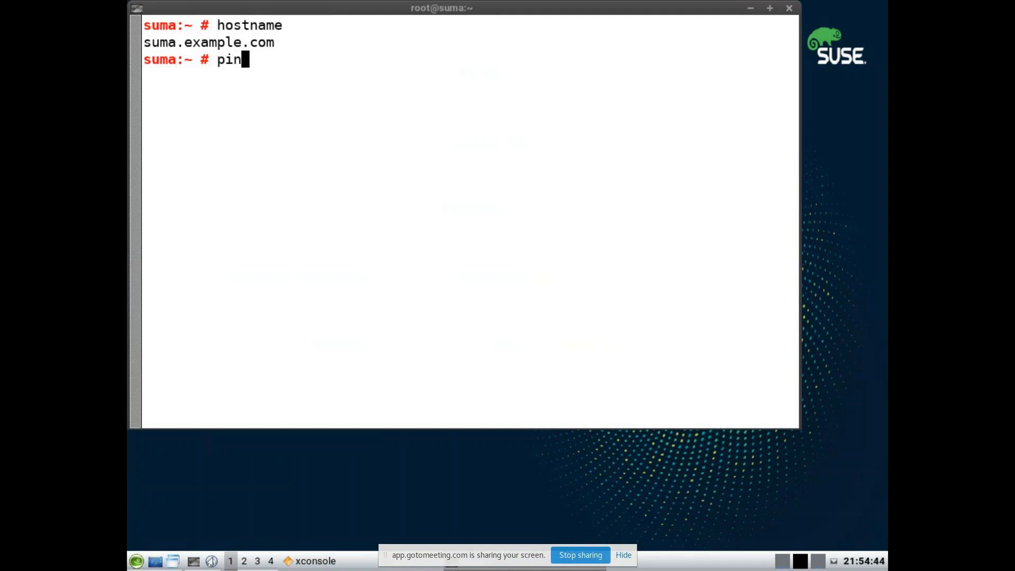
text(g suma)
key(Return)
key(ctrl+c)
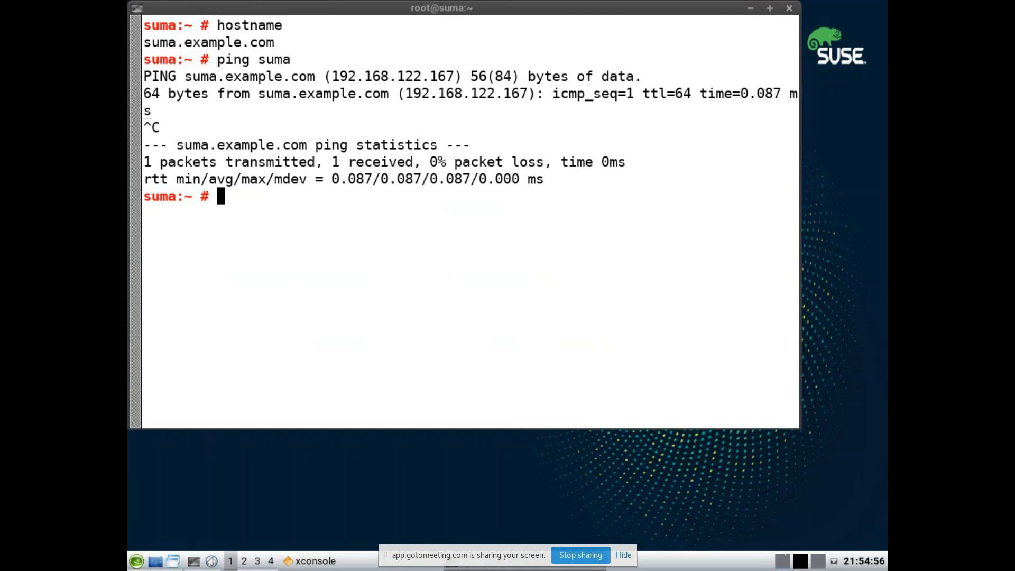
Step: Stop the firewalld service with systemctl stop firewalld
text(systemctl stop fi)
key(BackSpace)
key(BackSpace)
text(firewalld)
key(Return)
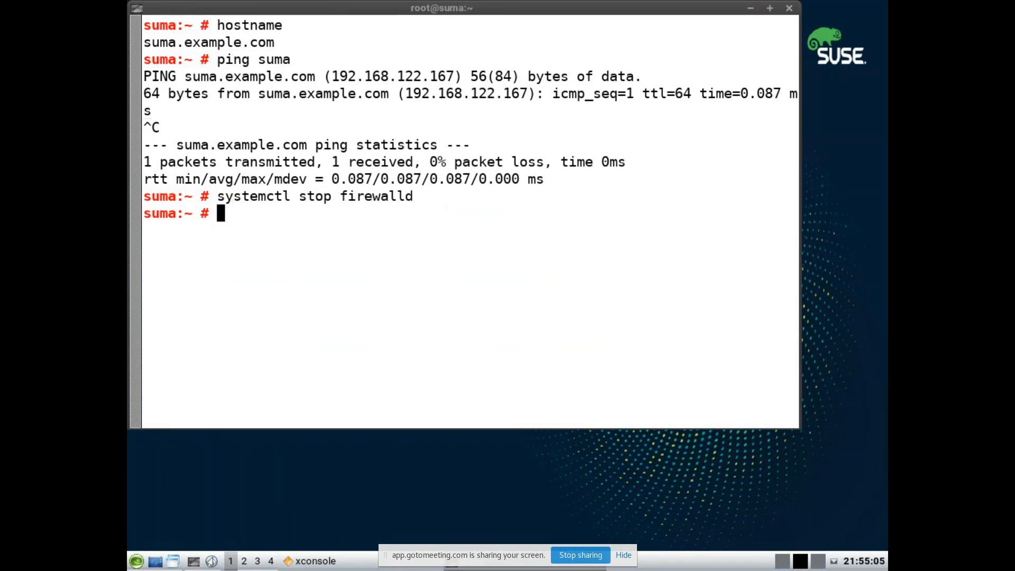
Step: Disable firewalld at boot, then enter the yast2 susemanager_setup command
key(Up)
key(Left)
key(Left)
key(Left)
key(Left)
key(Left)
key(Left)
key(Left)
key(Left)
key(Left)
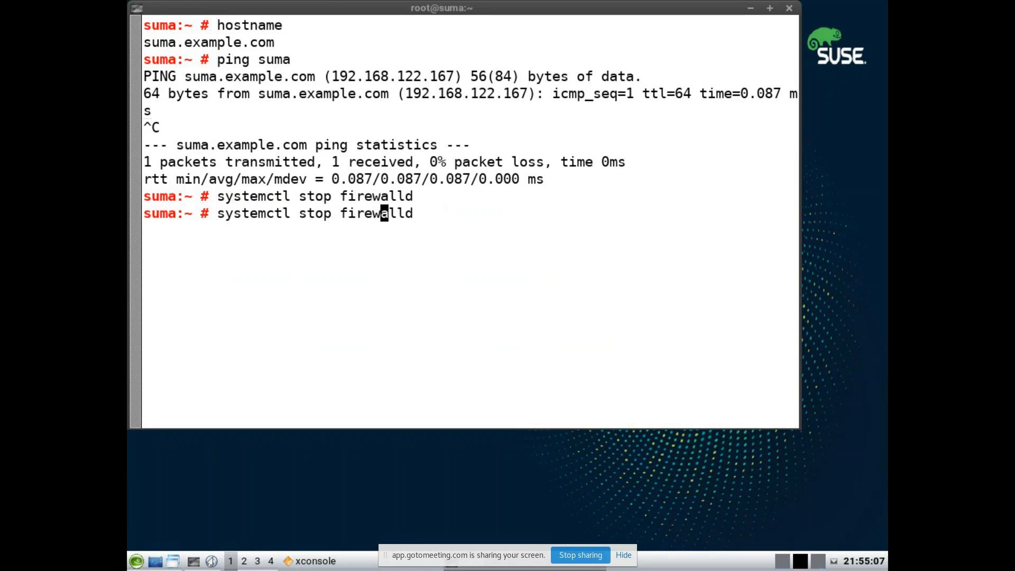
key(BackSpace)
key(BackSpace)
key(BackSpace)
text(d)
key(BackSpace)
key(BackSpace)
text(disable)
key(Return)
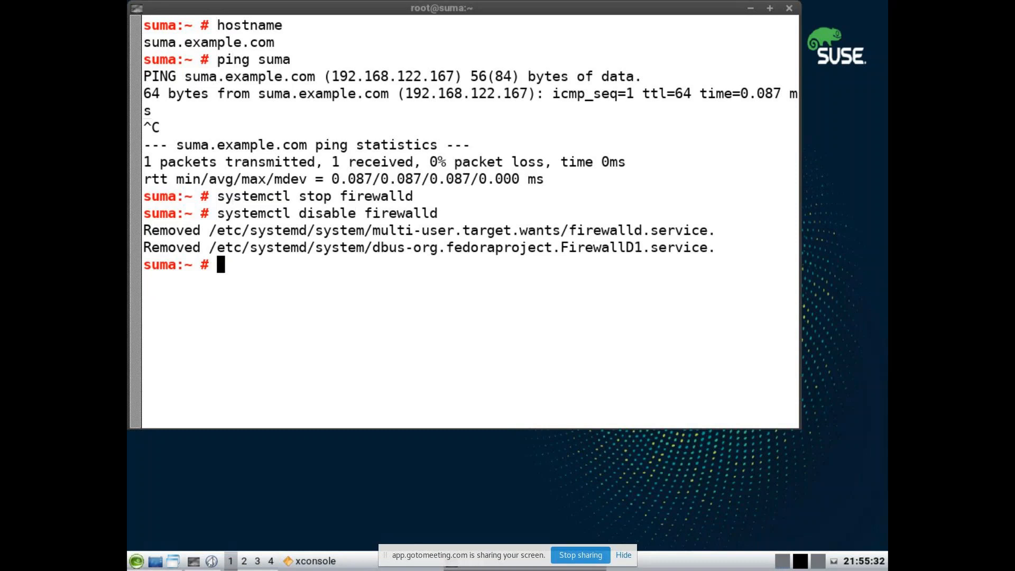
text(yast2 suseman)
key(Tab)
Step: Run yast2 susemanager_setup, continue past the low-disk warning, then abort over the illegal FQHN
key(ctrl+l)
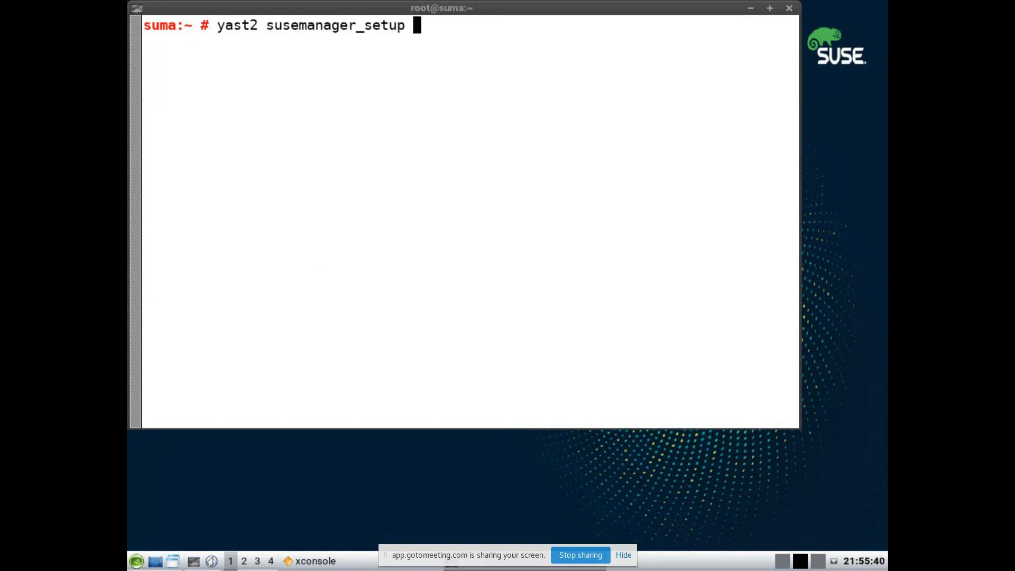
key(Return)
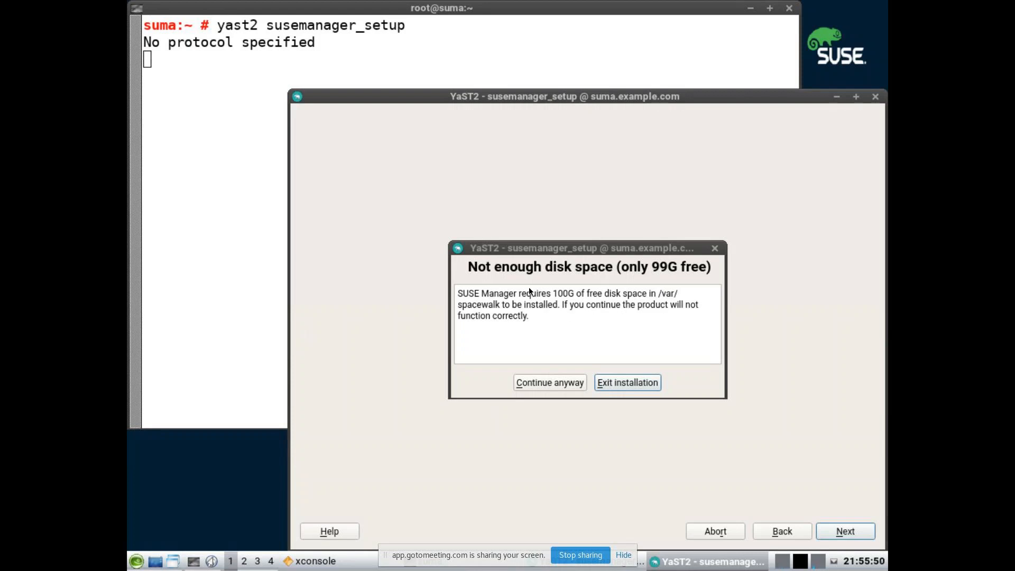
click(553, 382)
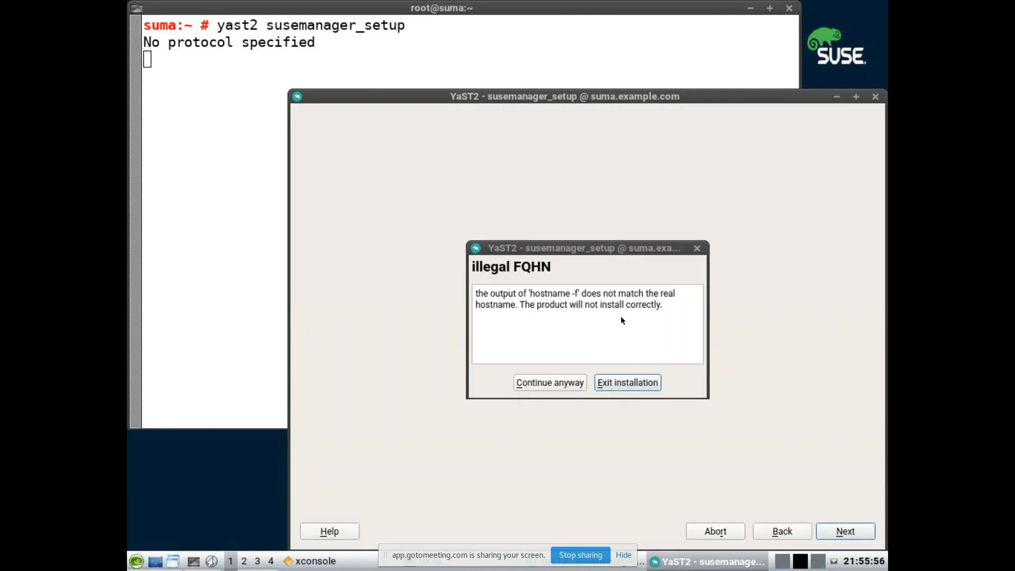
click(610, 382)
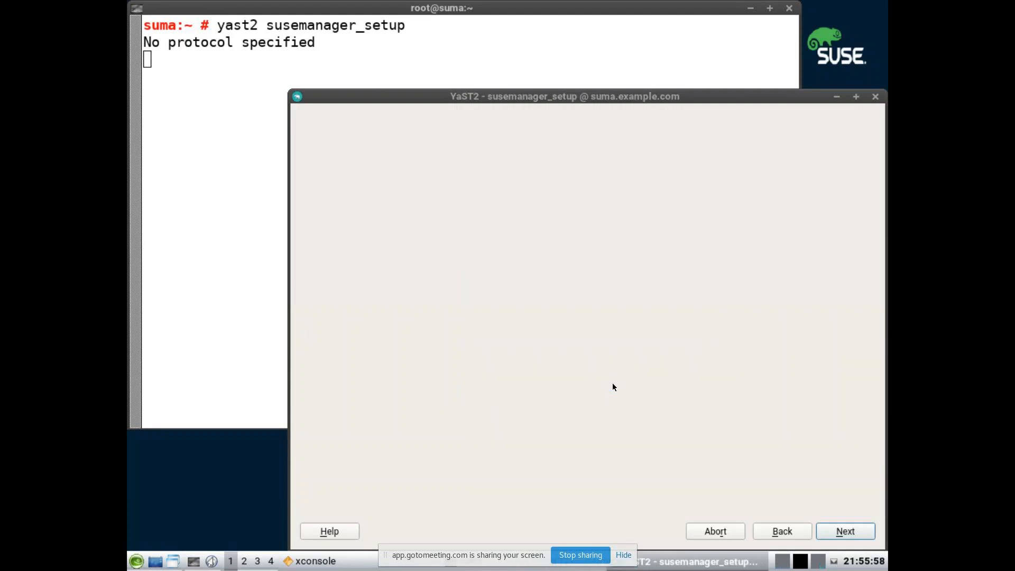
click(557, 372)
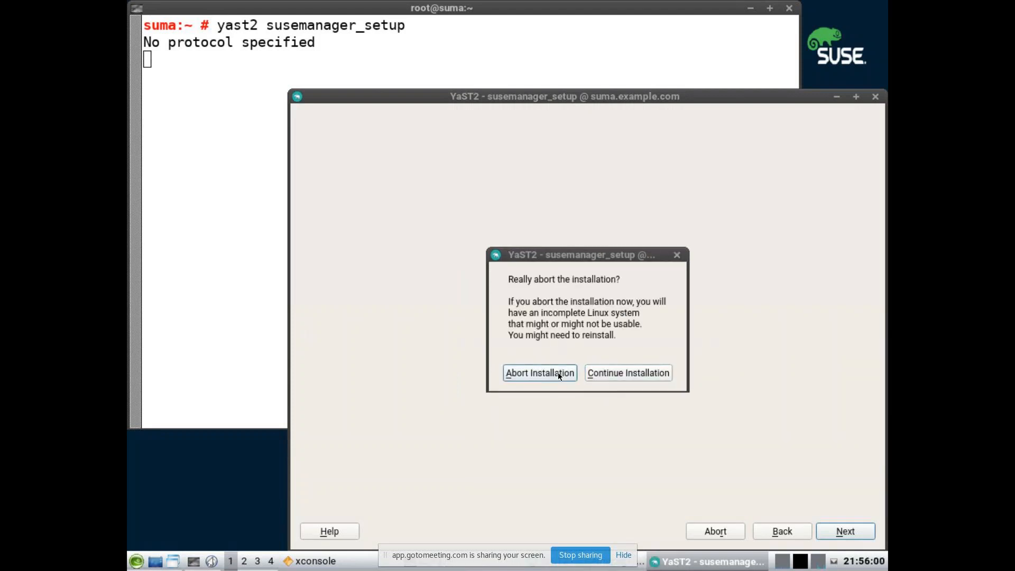
Step: Type the command hostname -r at the shell prompt
text(hostname -r)
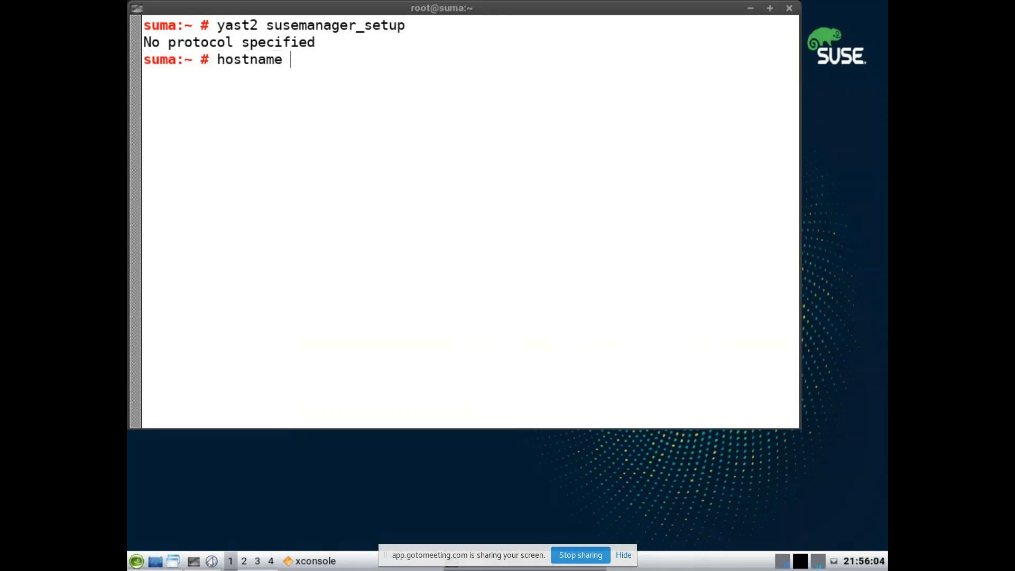
Step: Verify that hostname -f returns suma.example.com
key(Return)
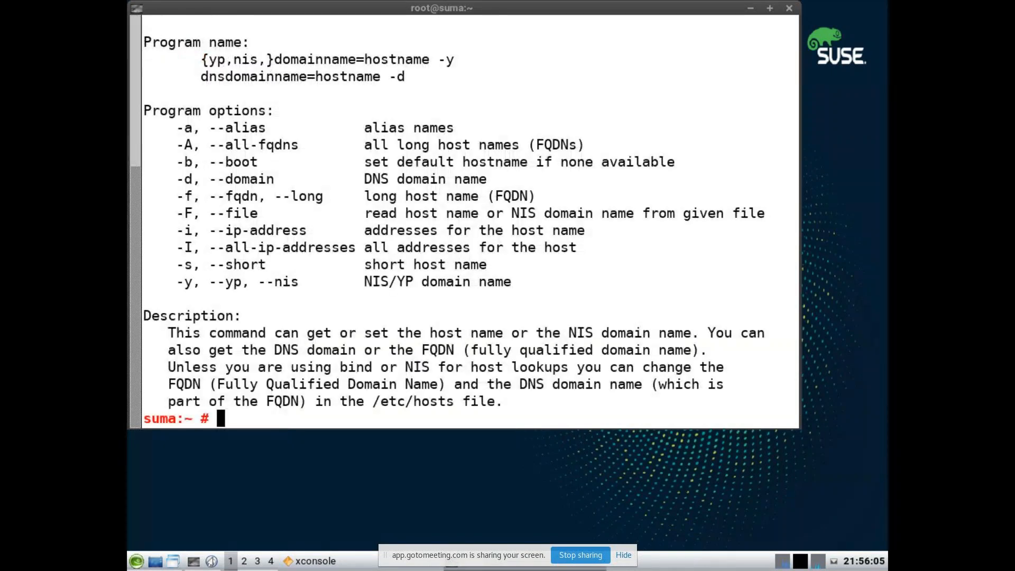
key(ctrl+l)
text(hostname -f)
key(Return)
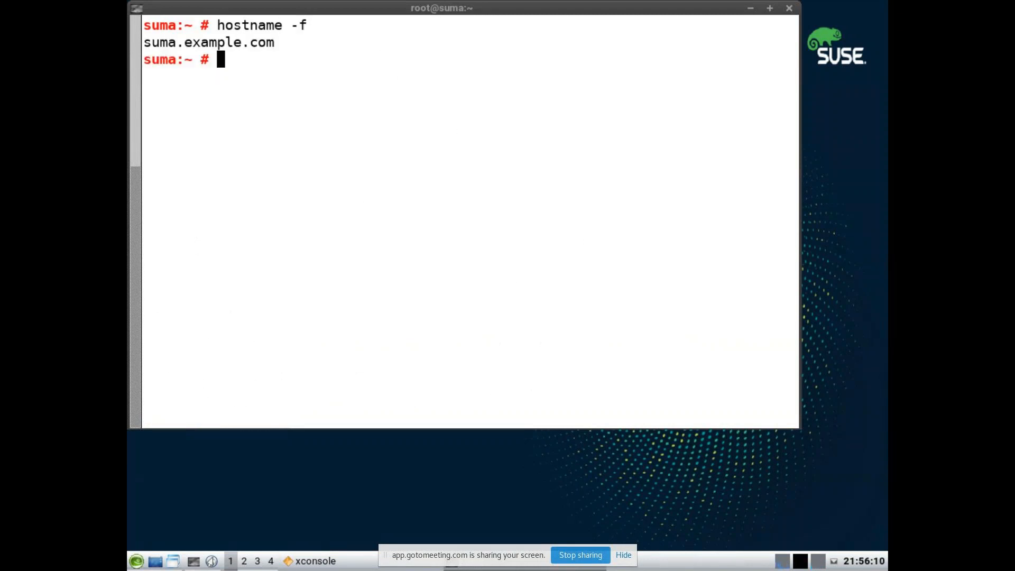
key(Up)
key(BackSpace)
text(r)
Step: Relaunch yast2 susemanager_setup, accept both warnings, and proceed with a from-scratch setup
key(Up)
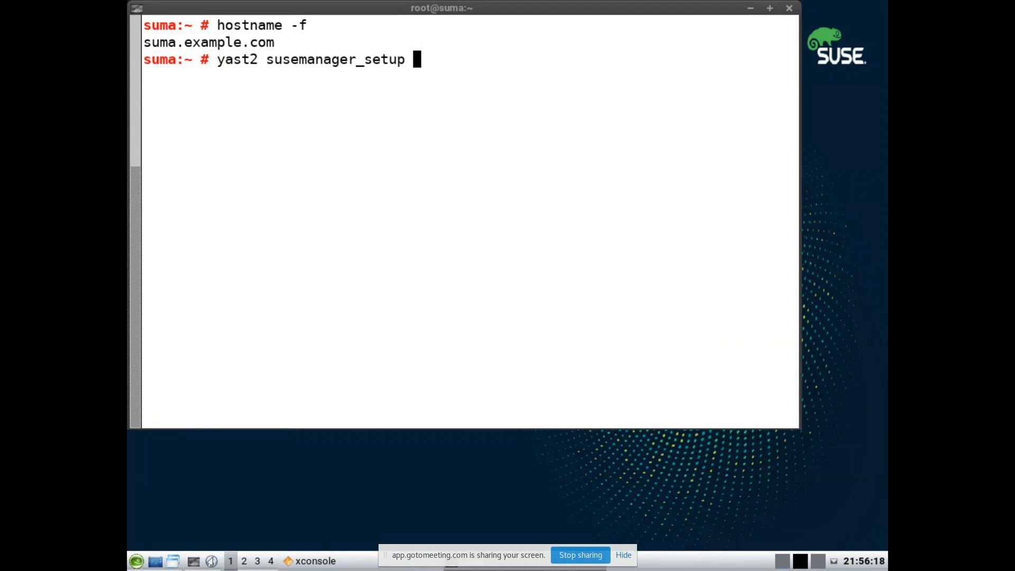
key(Return)
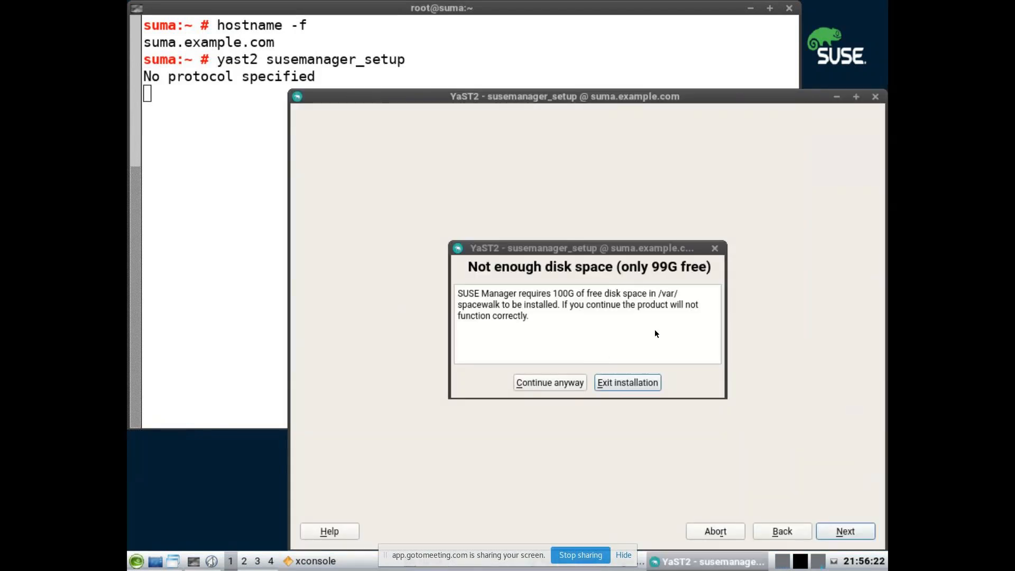
click(555, 386)
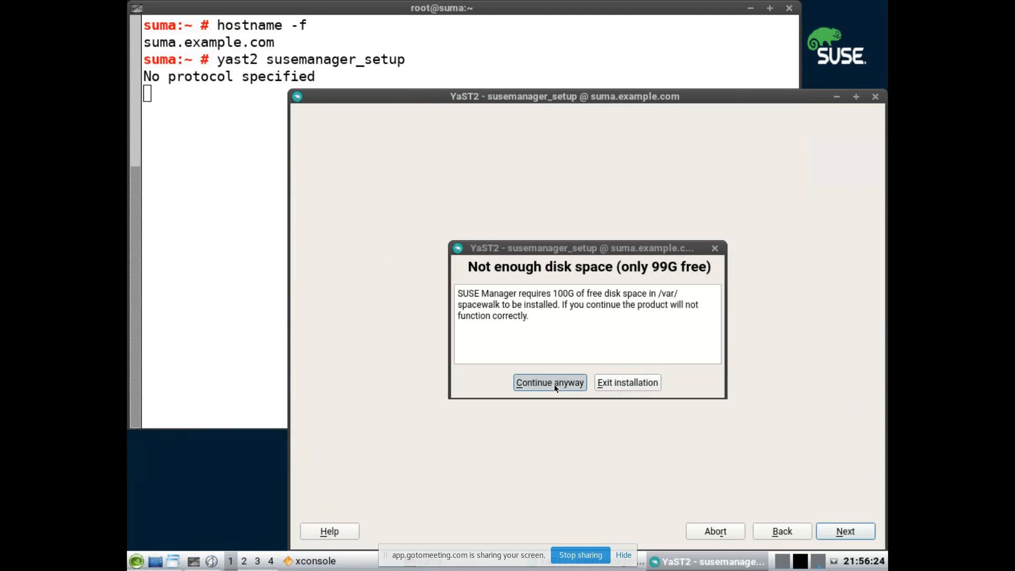
click(563, 384)
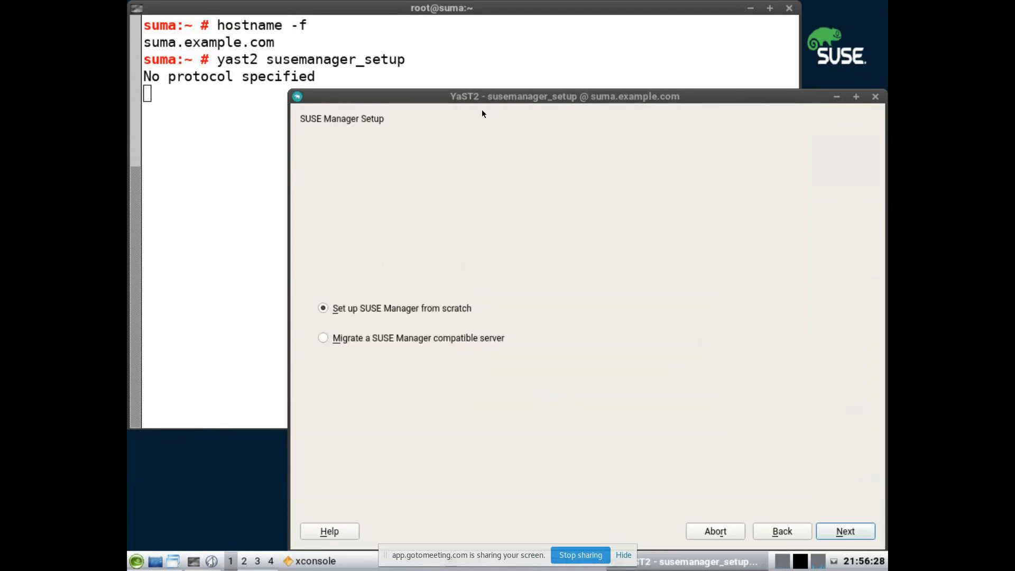
drag(489, 97, 417, 57)
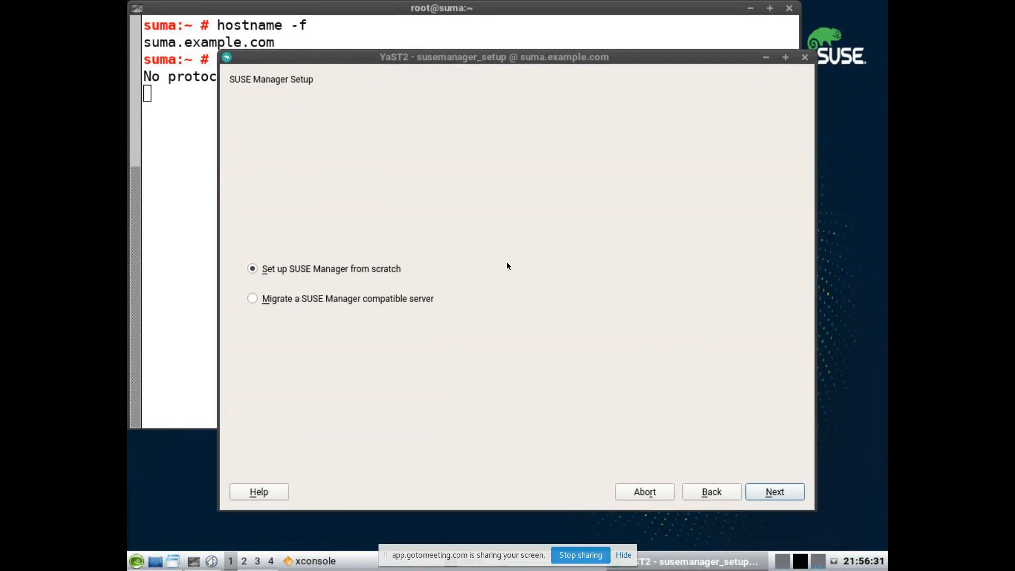
click(776, 493)
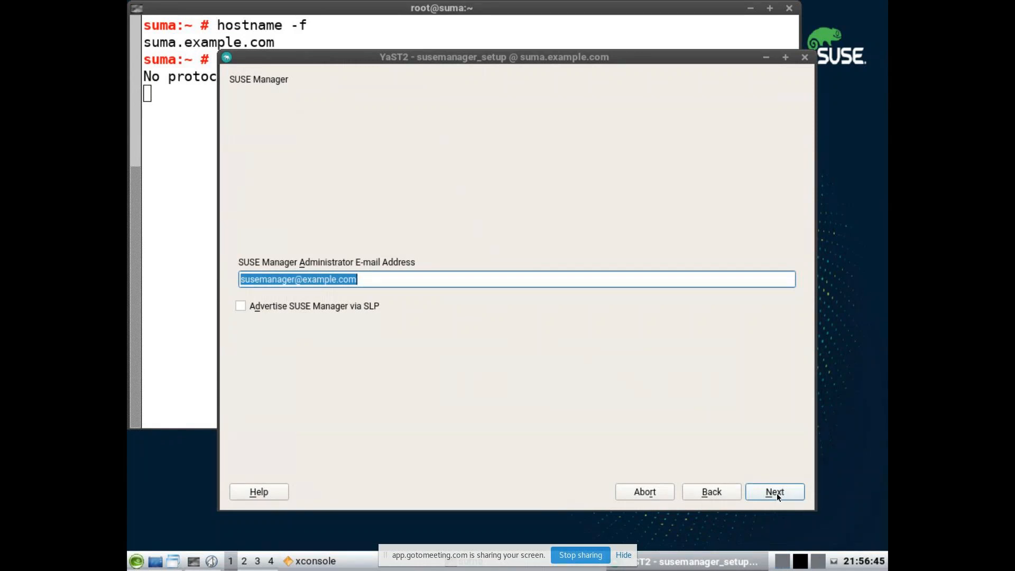
Step: Keep the prefilled administrator e-mail address and advance to Certificate Setup
click(775, 493)
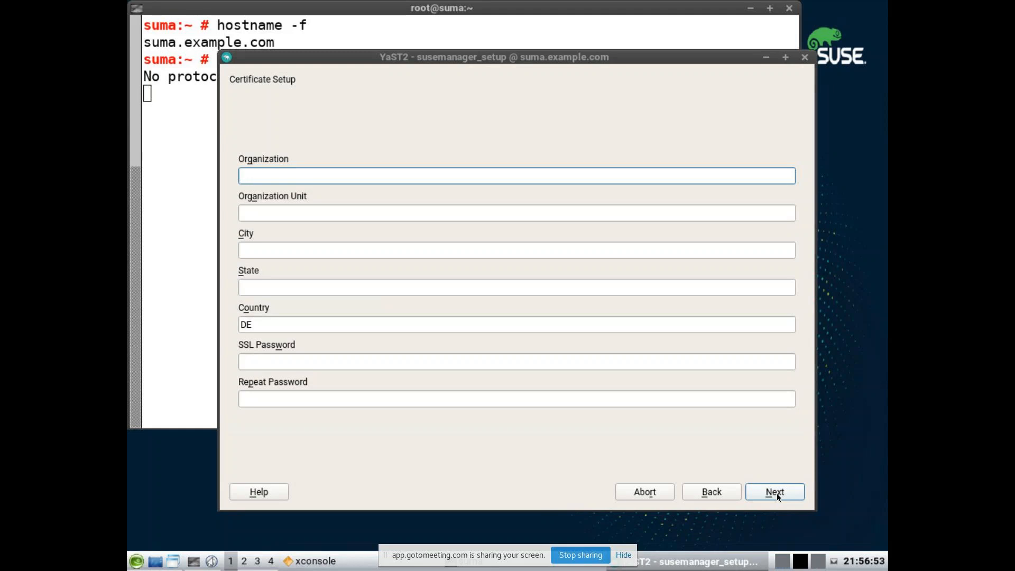
Step: Enter organization SUSE, unit ENABLEMENT, city and state NEW DELHI, country IN
text(SUSE)
key(Tab)
text(EN)
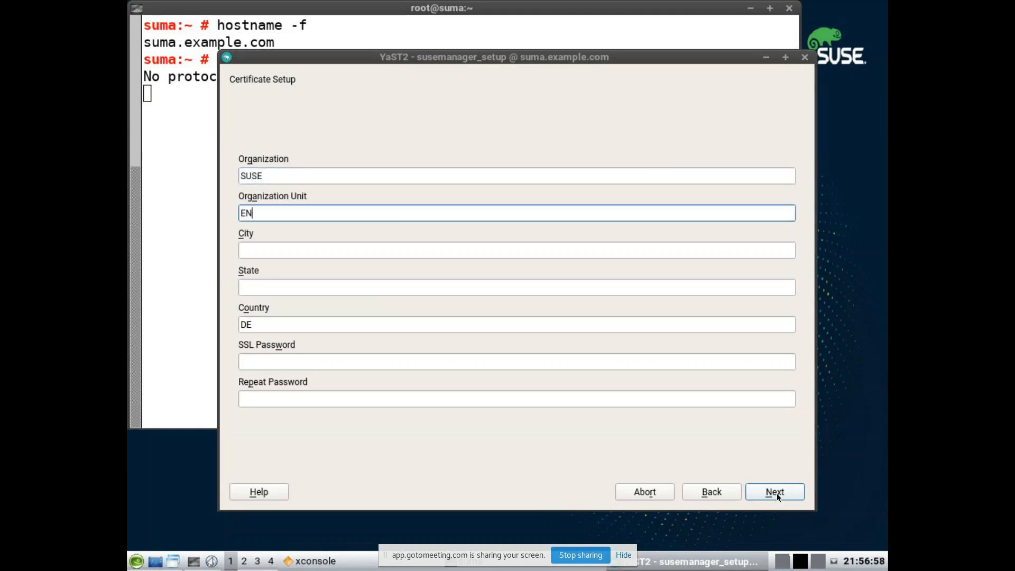
text(ABLEMENT)
key(Tab)
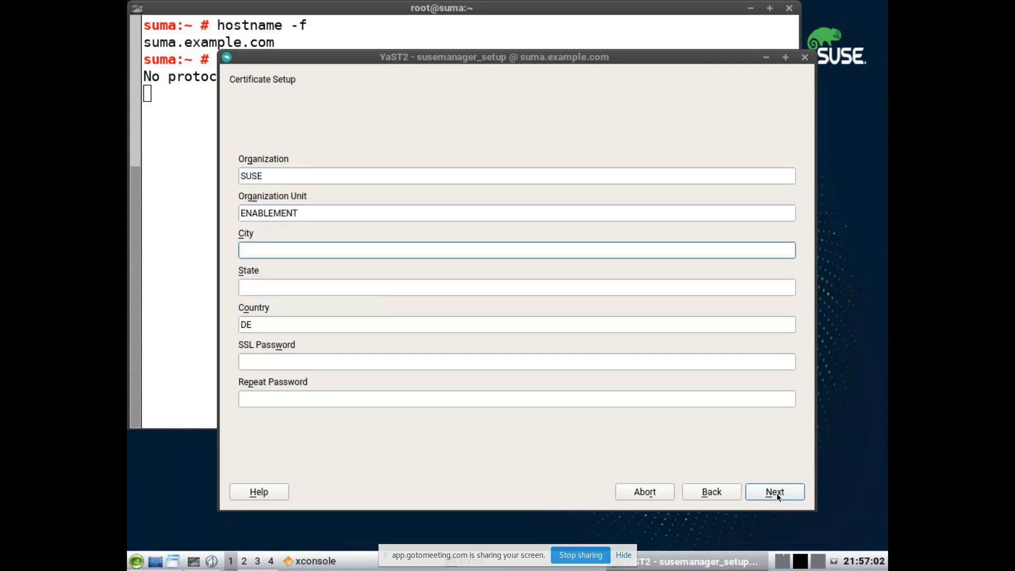
text(NEW DELHI)
key(Tab)
text(NEW DELHI)
key(Tab)
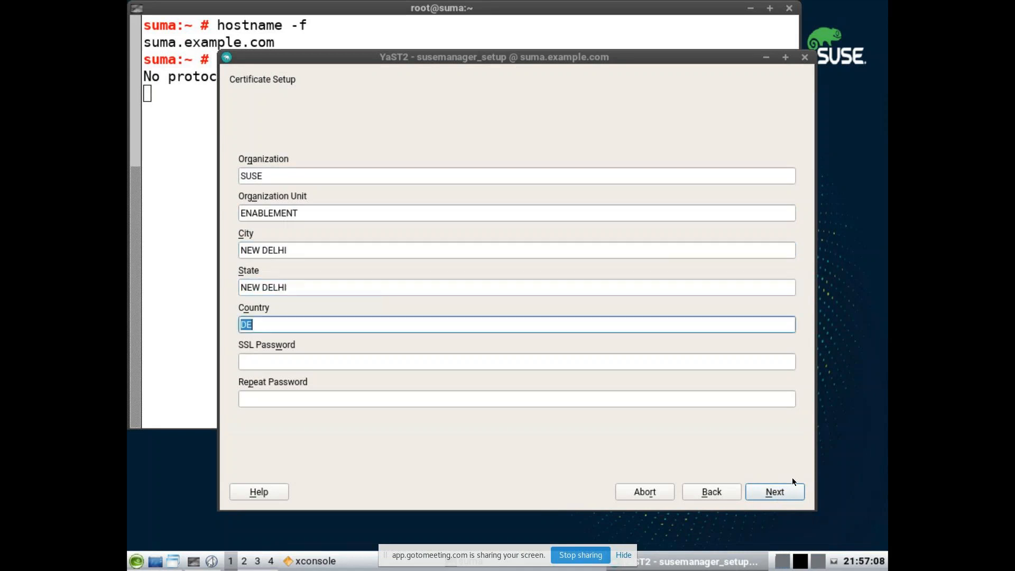
text(IN)
key(Tab)
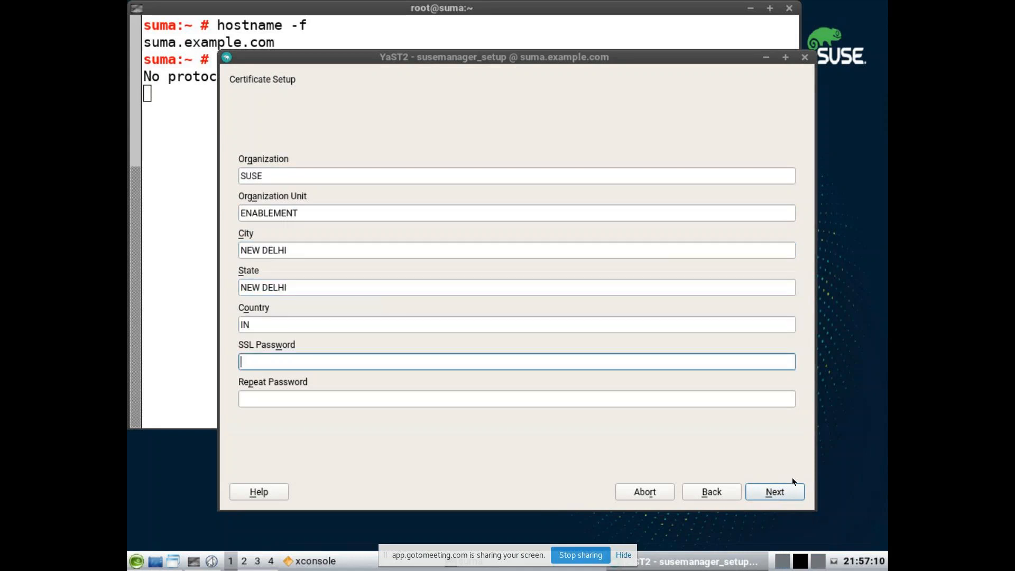
Step: Enter the SSL password twice and submit, then dismiss the invalid-password error
text(••••••••)
key(Tab)
text(•••••)
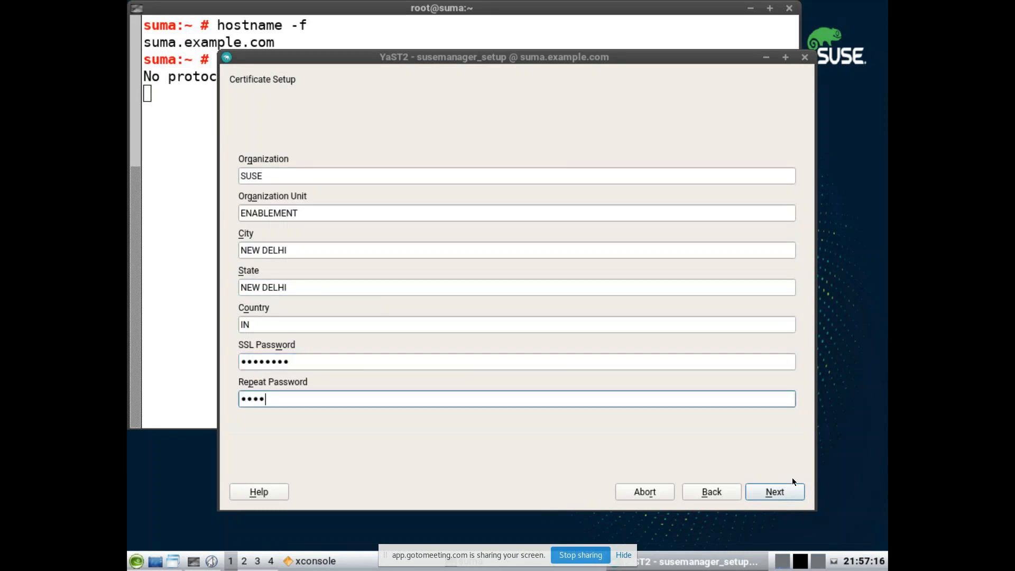
text(•••)
click(788, 493)
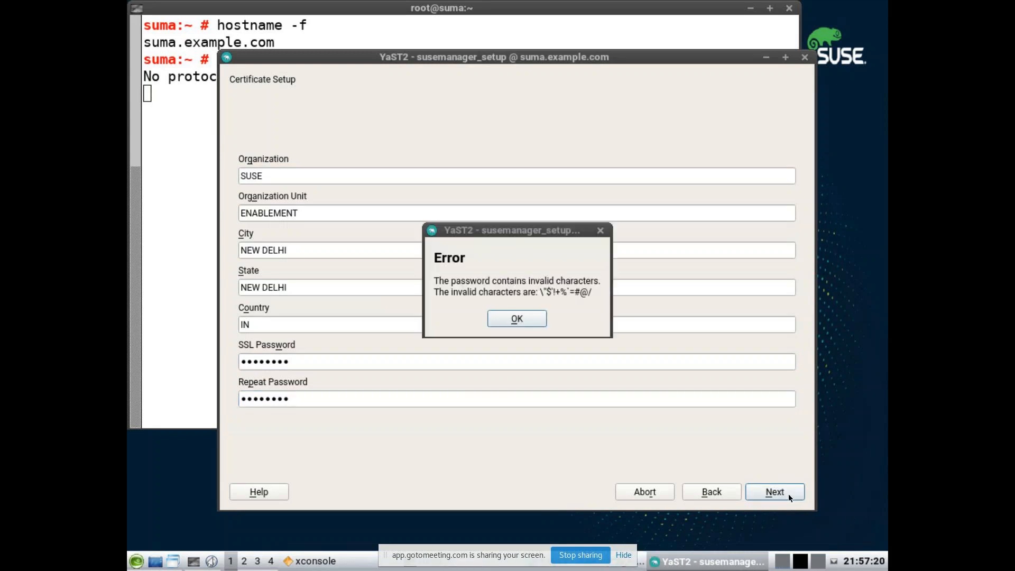
click(523, 318)
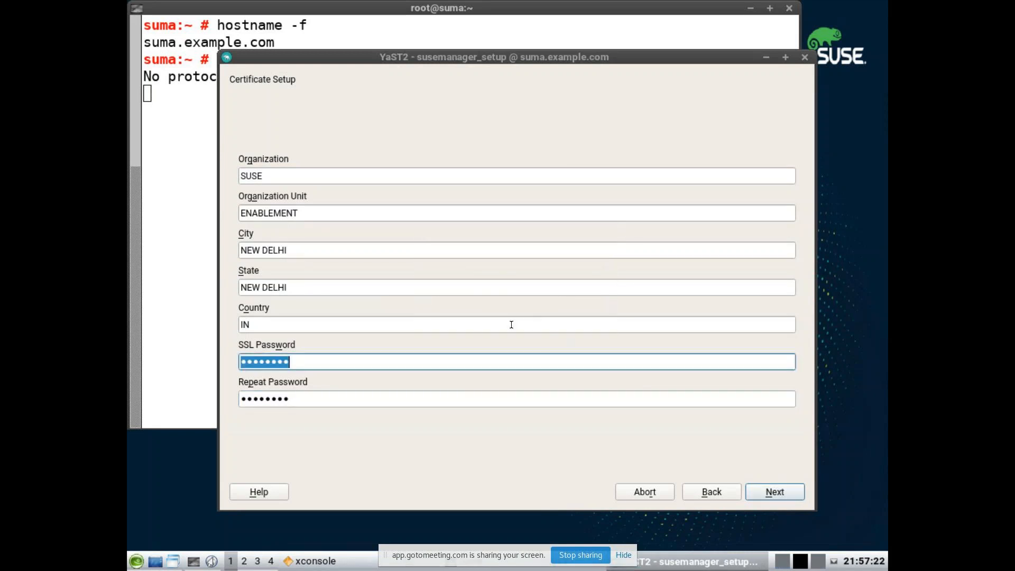
Step: Replace the SSL password with a valid one, repeat it, and continue to Database Settings
text(••••••••)
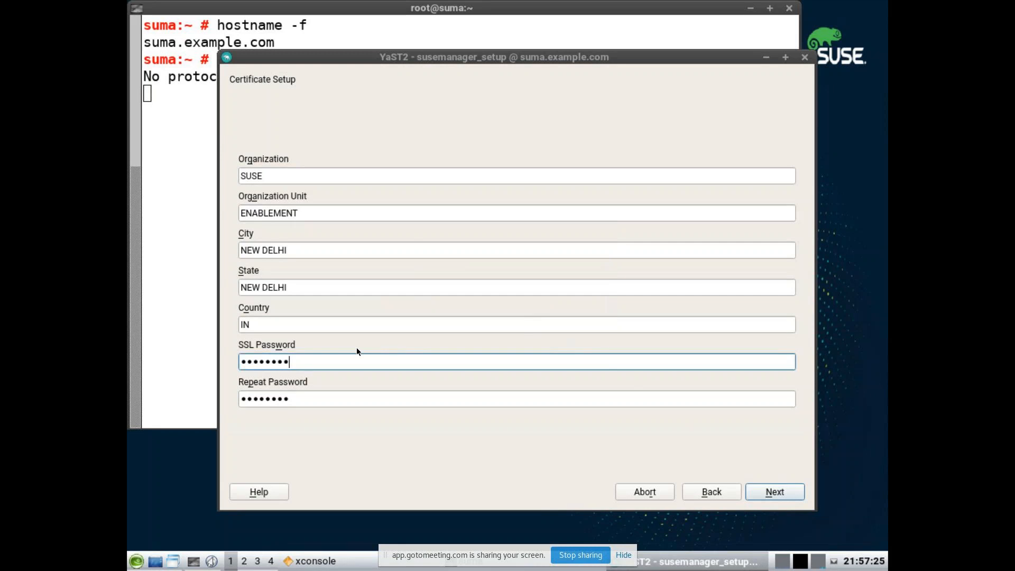
key(Tab)
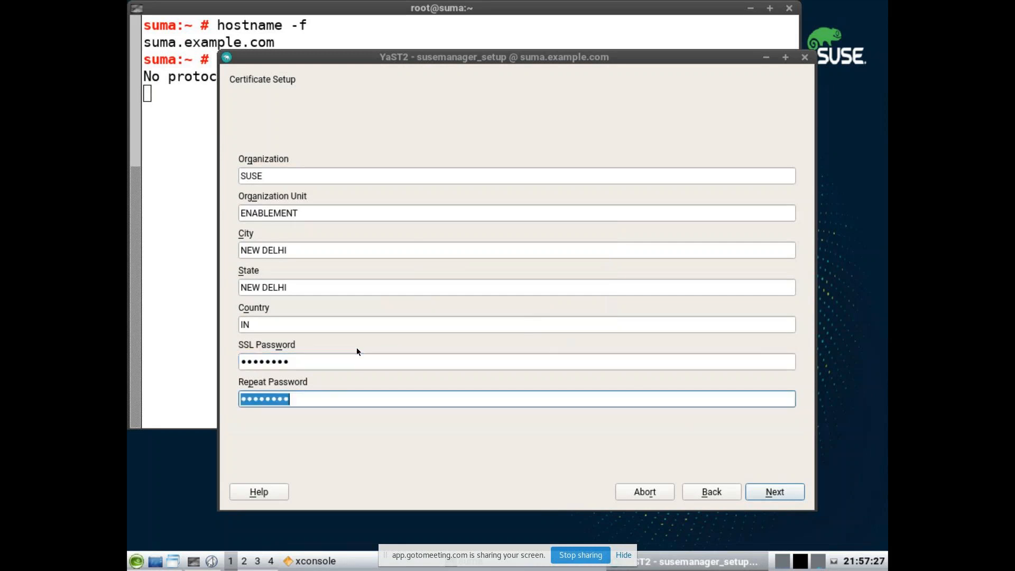
click(344, 359)
key(BackSpace)
key(BackSpace)
key(BackSpace)
key(BackSpace)
key(BackSpace)
key(BackSpace)
key(BackSpace)
key(BackSpace)
text(•••••)
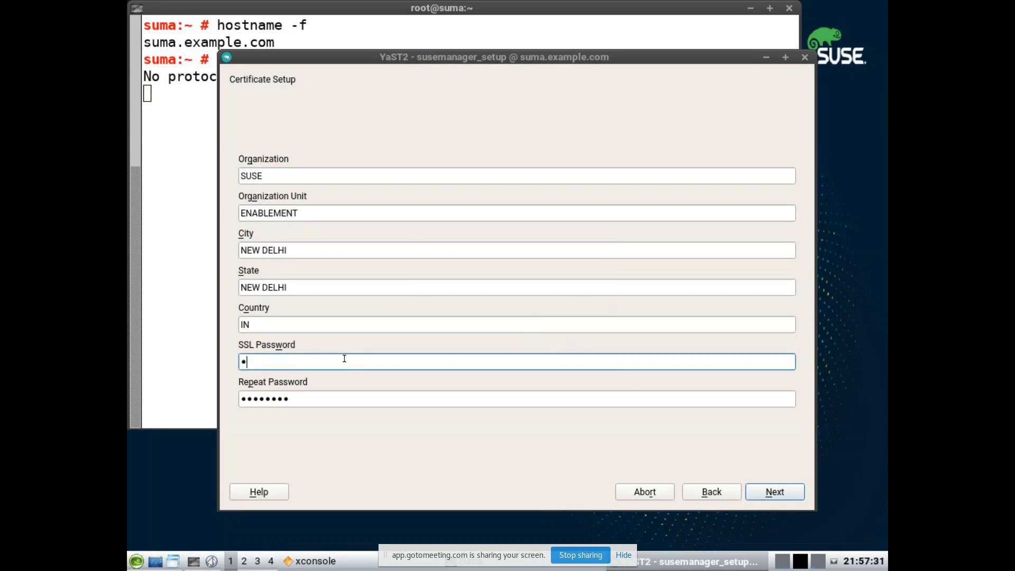
text(••••••••)
key(Tab)
text(•••)
key(BackSpace)
key(BackSpace)
key(BackSpace)
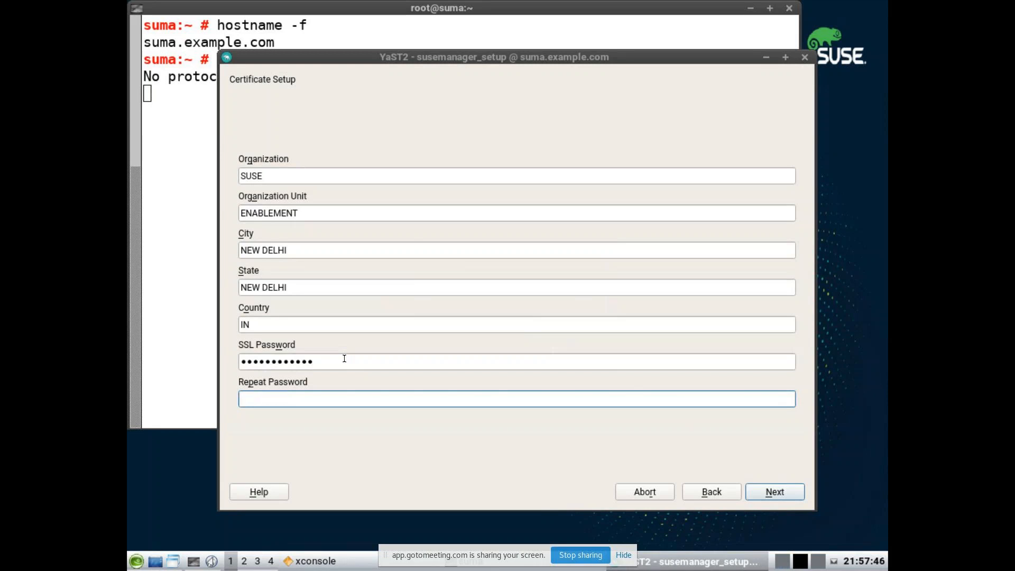
drag(344, 358, 231, 359)
text(••)
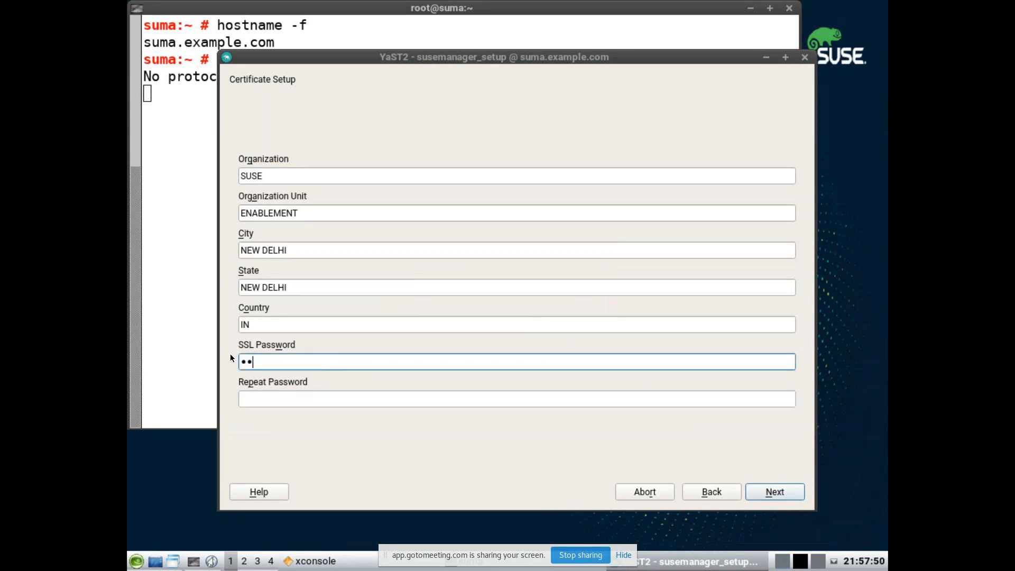
text(••••••••)
key(Tab)
text(••••••••••)
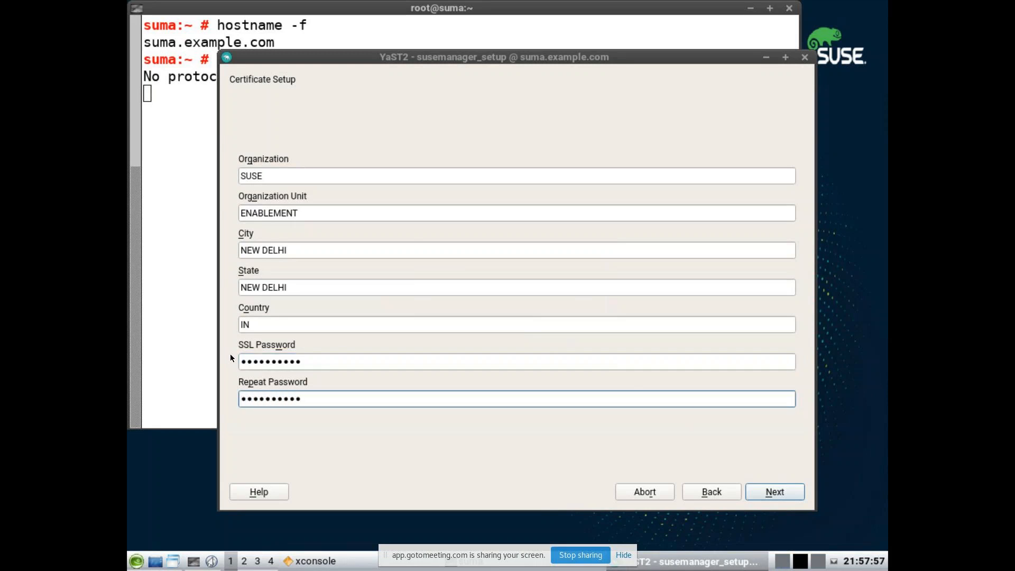
click(773, 496)
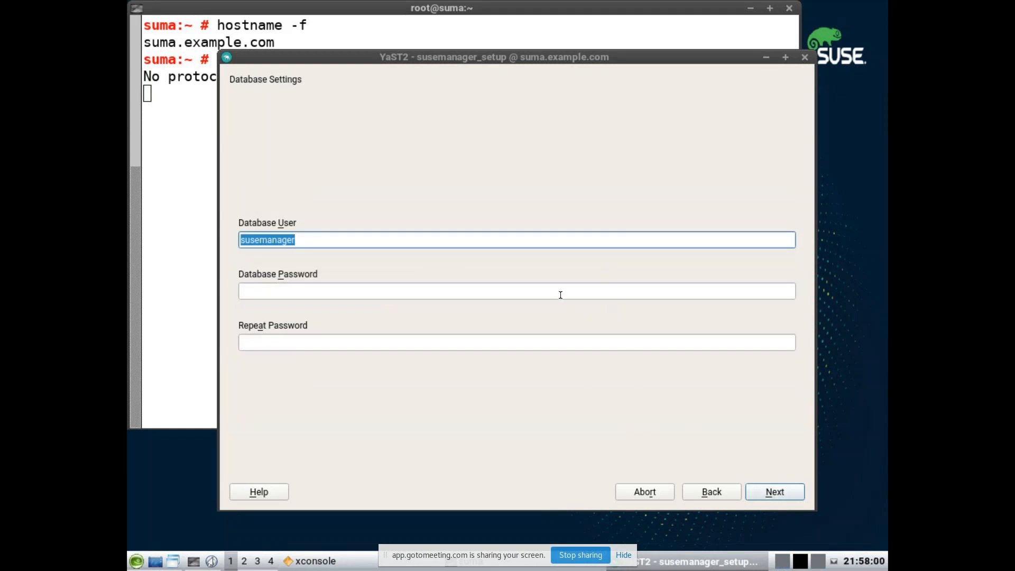
Step: Enter and repeat the database password for user susemanager, then continue to Write Settings
click(560, 295)
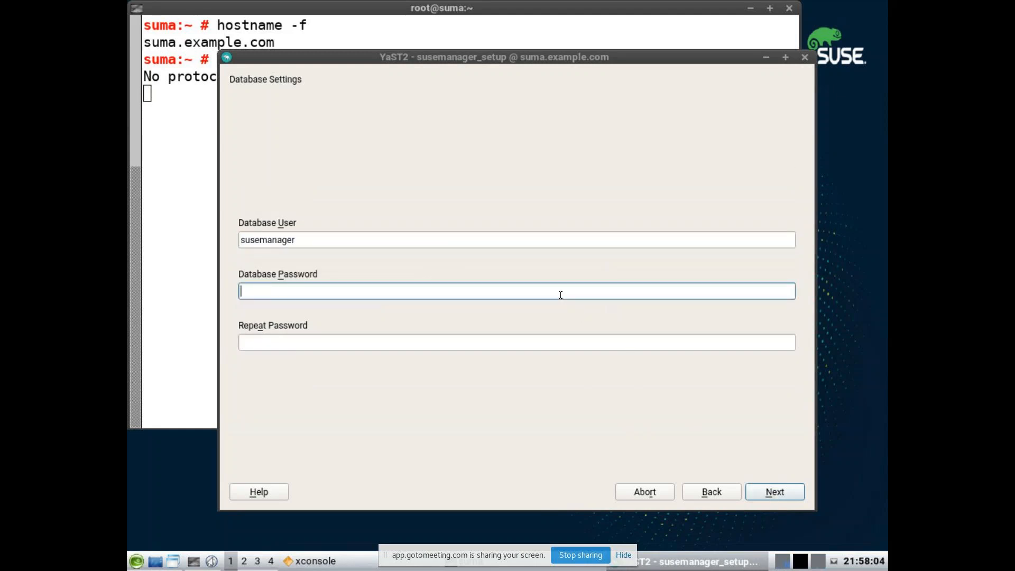
text(susemanage)
key(Tab)
text(susemanag)
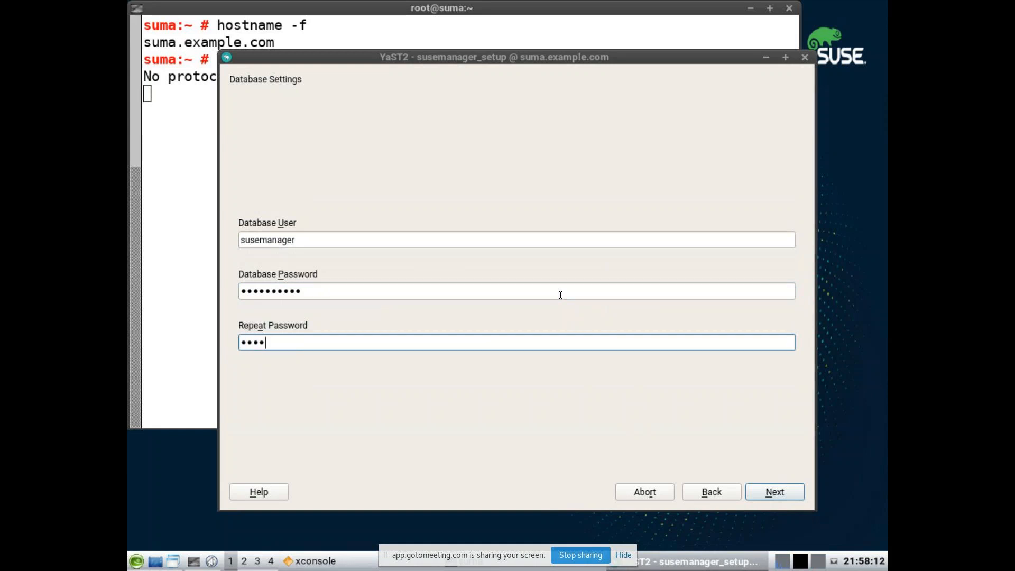
text(er)
click(773, 493)
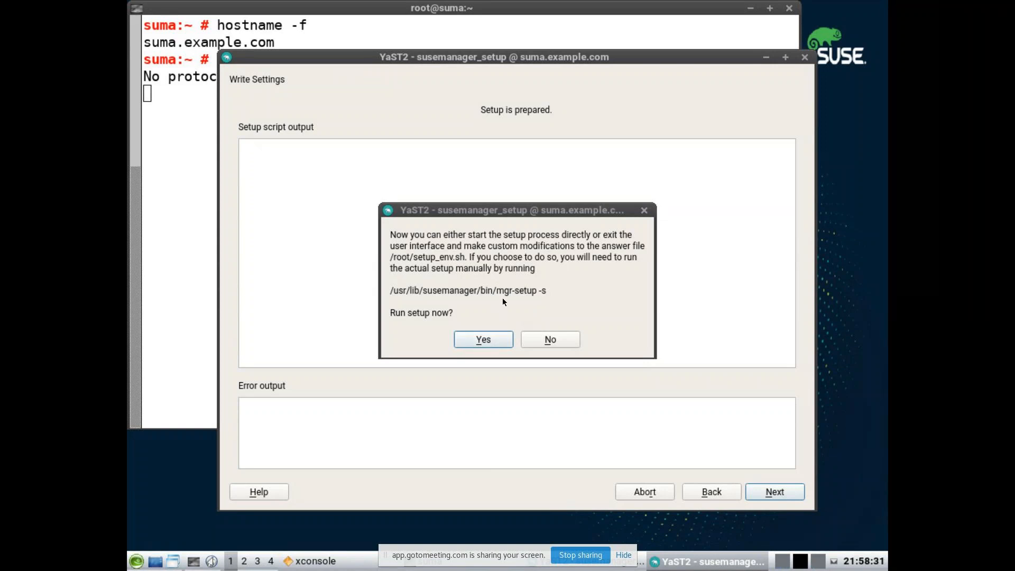
Step: Answer Yes to run the SUSE Manager setup now
click(482, 340)
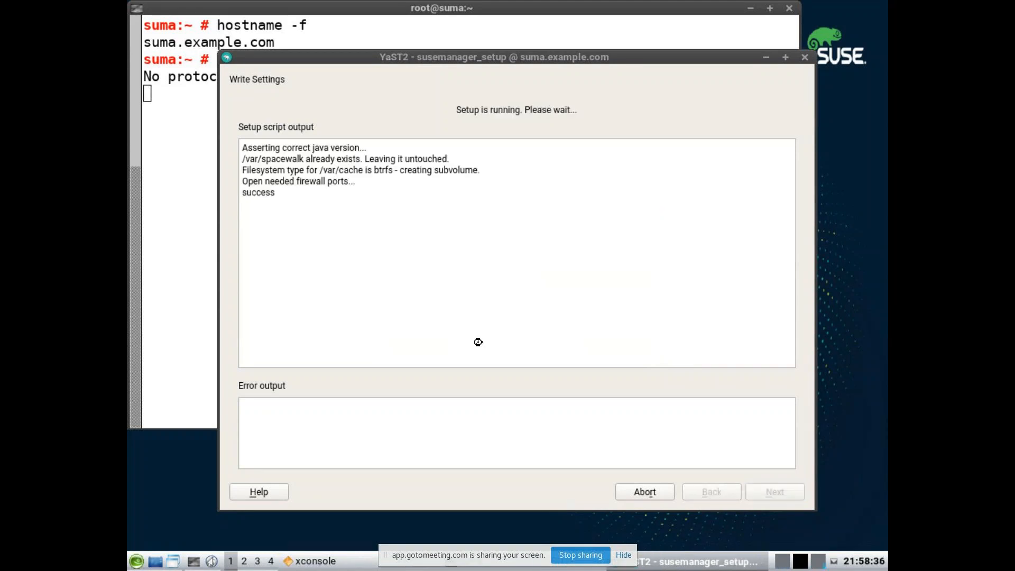
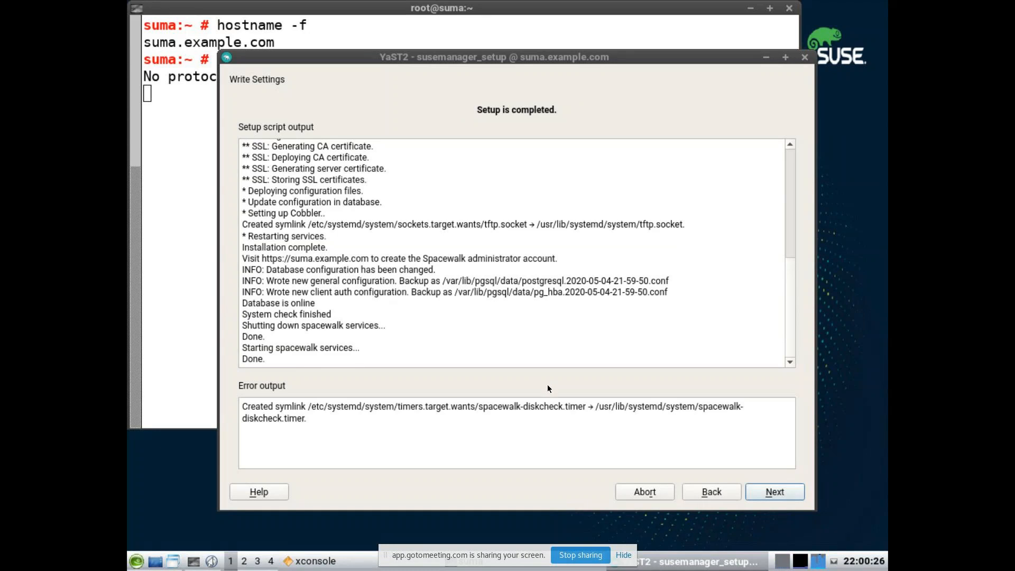
Step: Step past the finished setup script output and close the completed SUSE Manager setup wizard
click(773, 493)
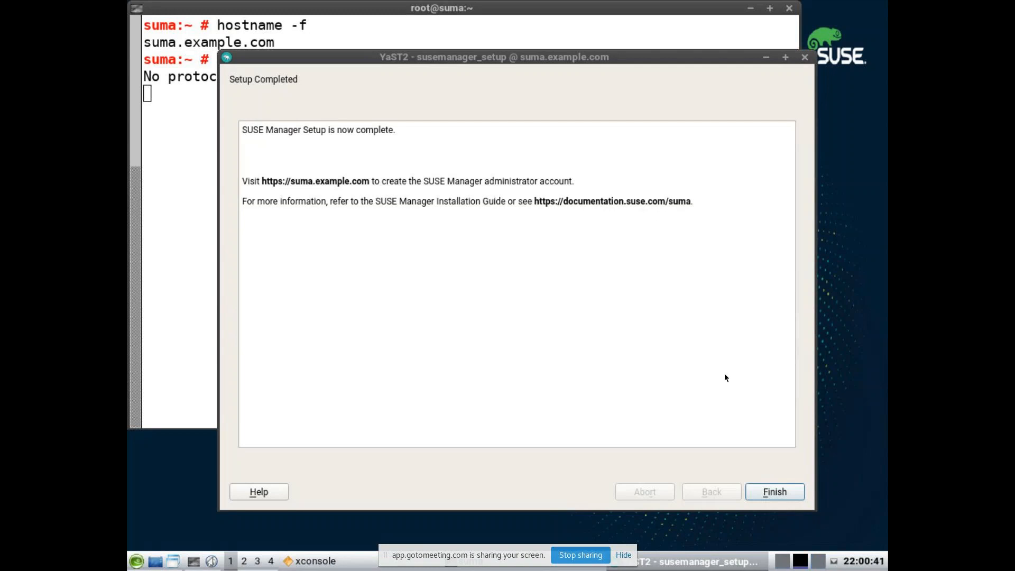
click(776, 492)
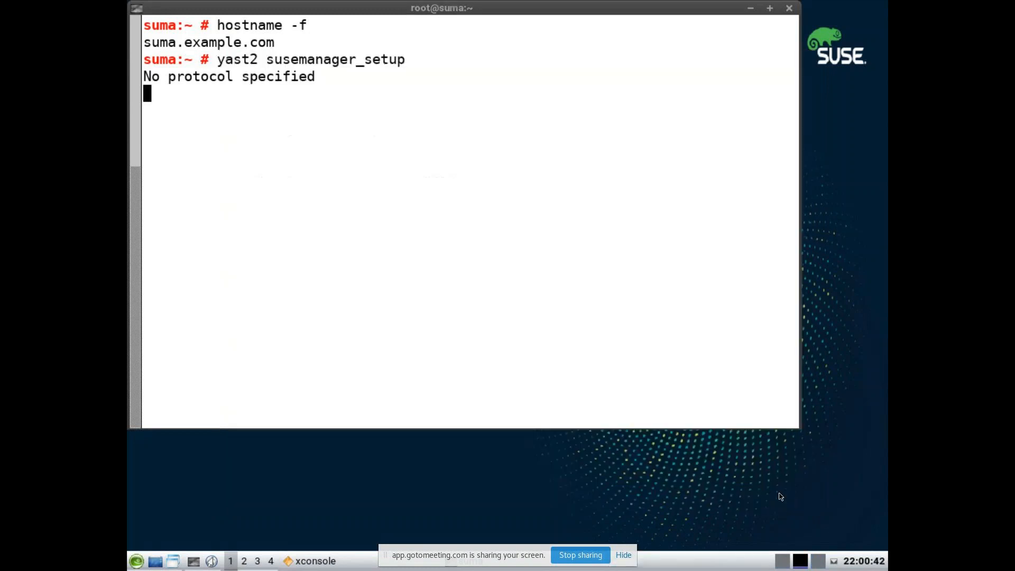
text(firefox http)
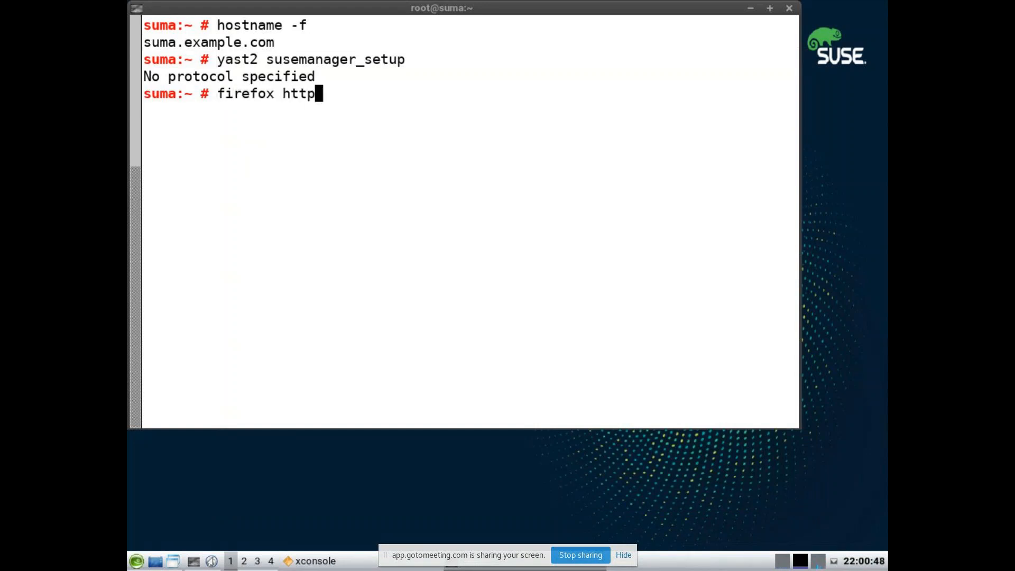
text(s://suma.example.com)
key(Return)
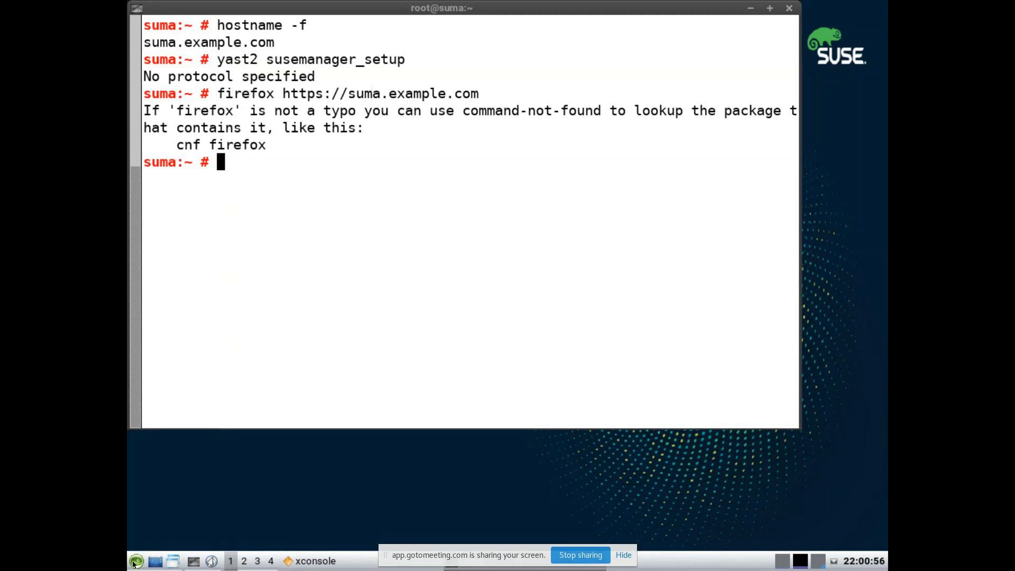
Step: Browse the desktop application menu, dismiss it, and close the terminal with Ctrl+D
click(134, 561)
mouse_move(165, 453)
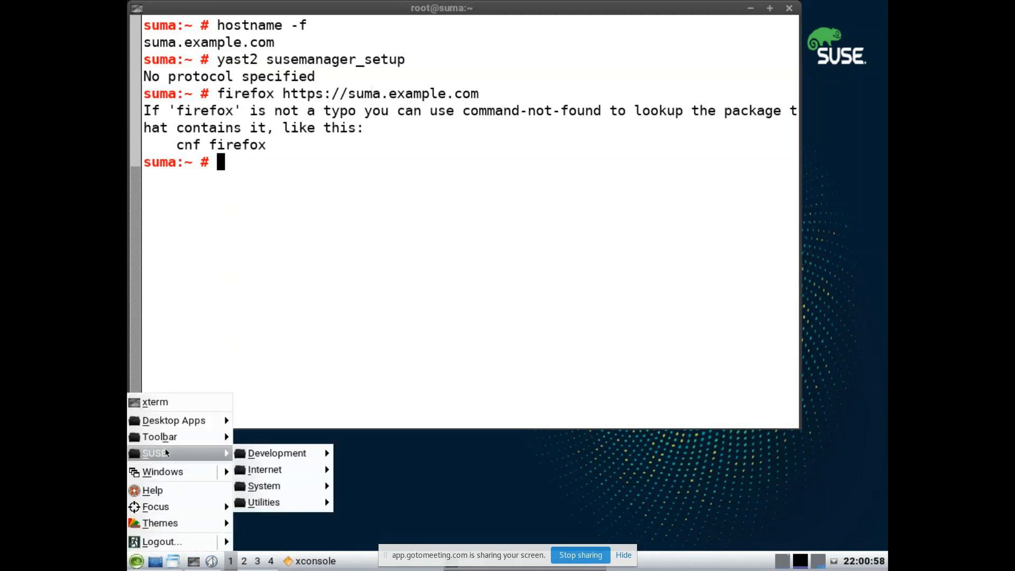
mouse_move(164, 421)
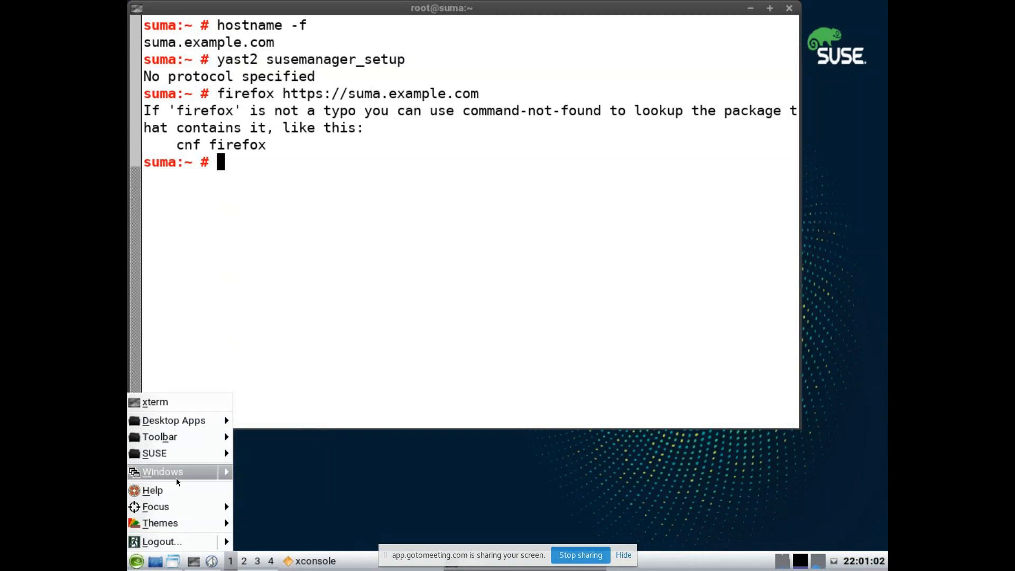
mouse_move(185, 510)
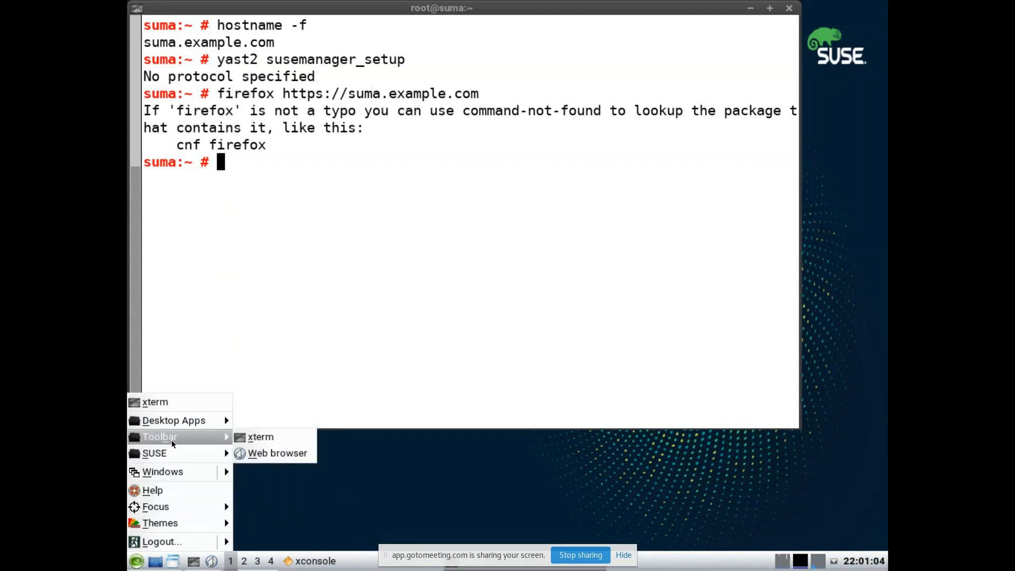
mouse_move(169, 420)
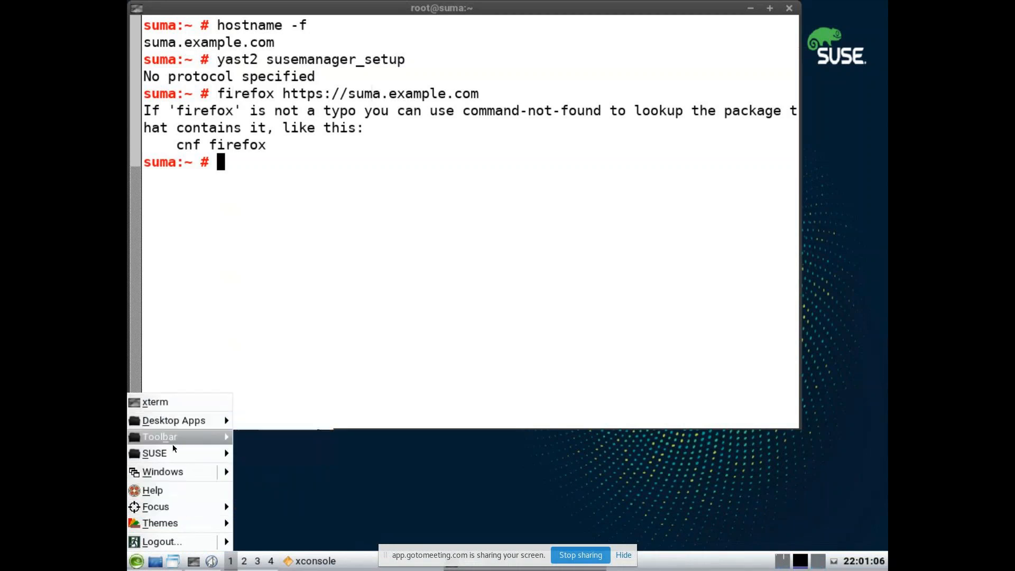
mouse_move(176, 456)
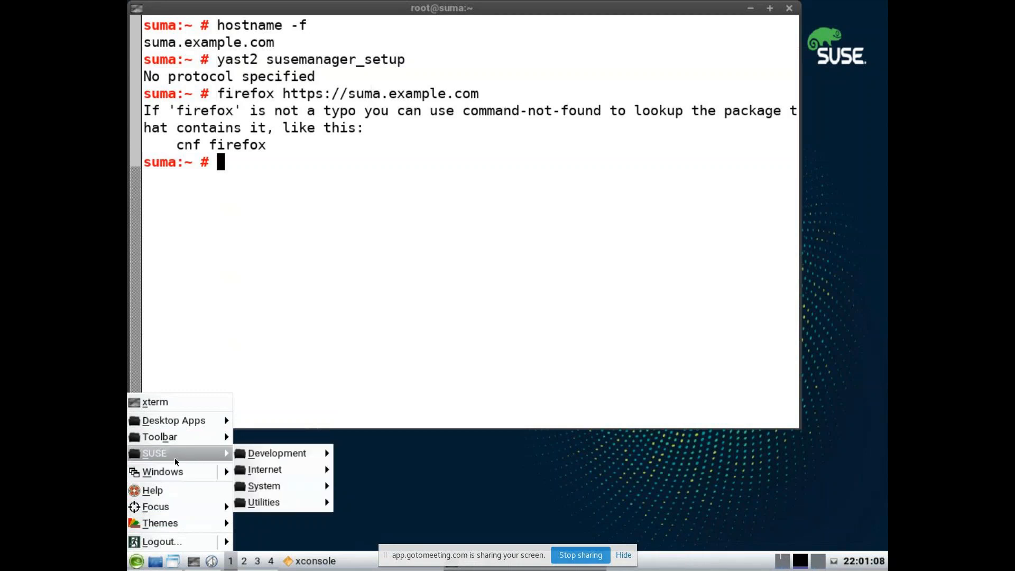
mouse_move(285, 470)
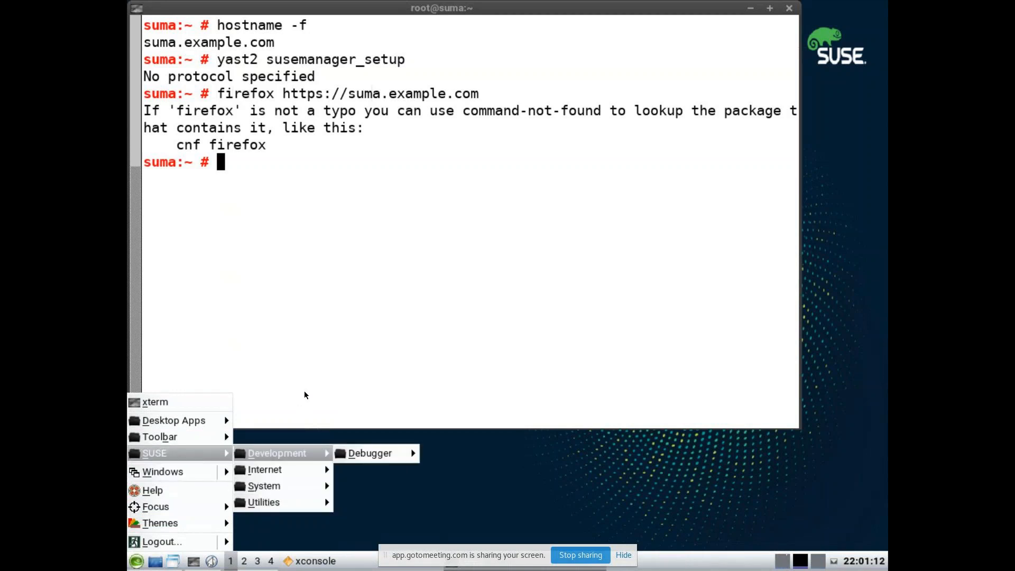
click(340, 363)
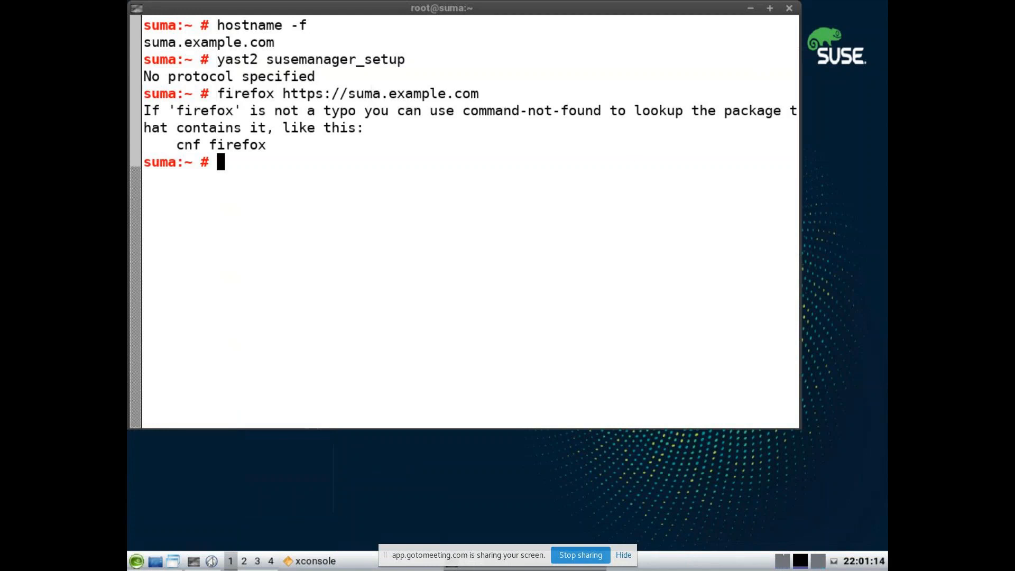
key(ctrl+d)
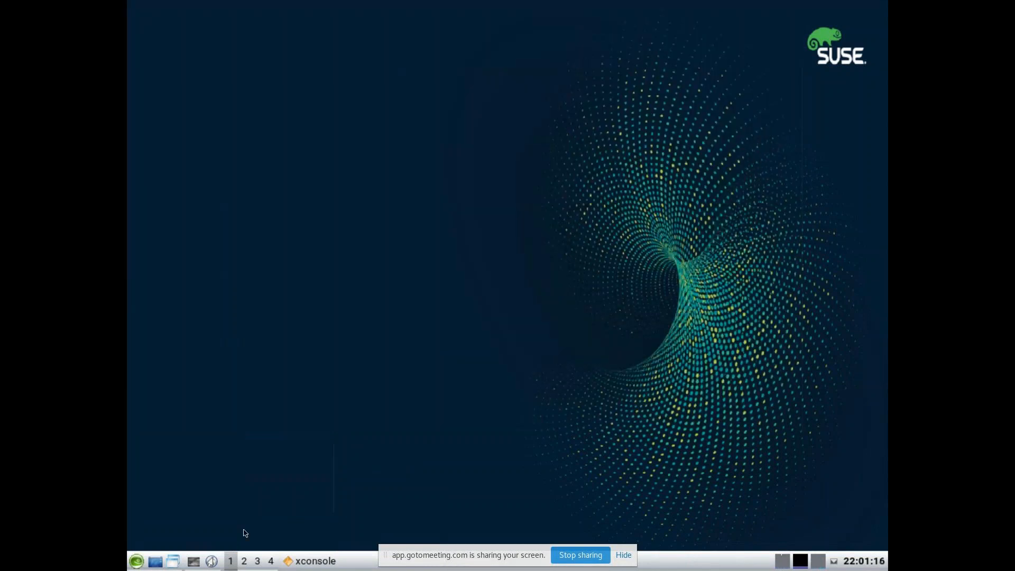
click(211, 562)
click(623, 555)
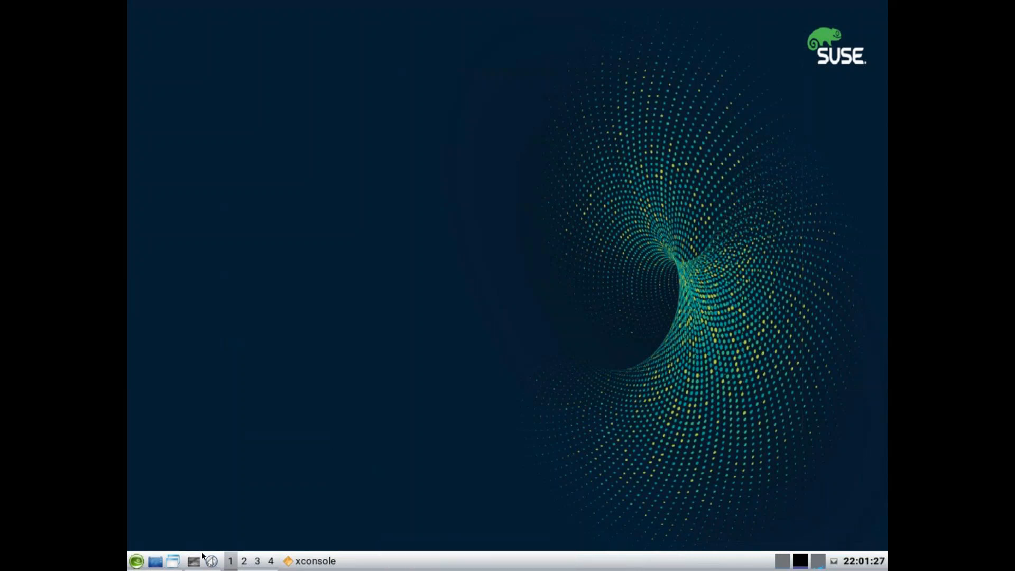
click(137, 561)
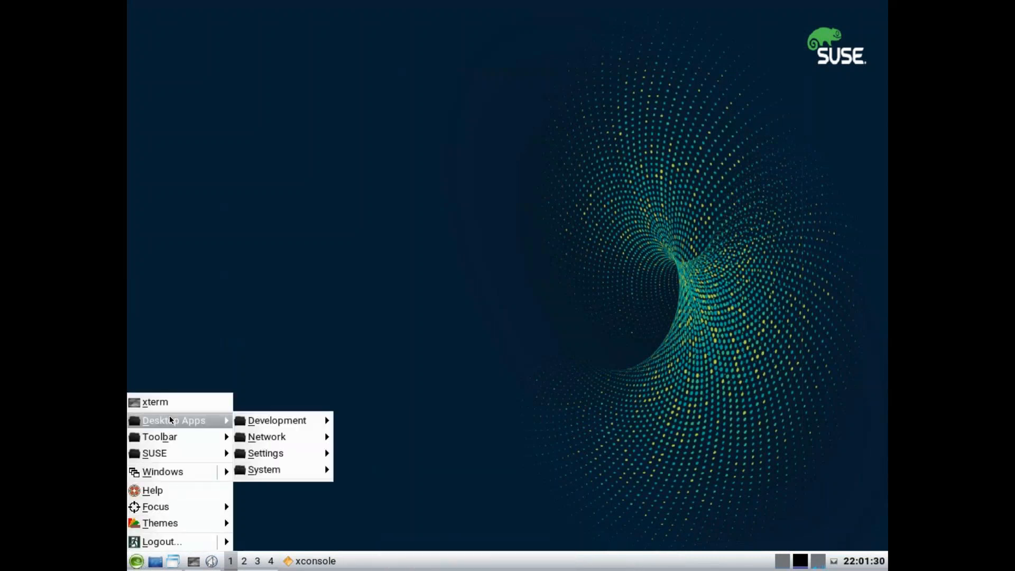
mouse_move(166, 443)
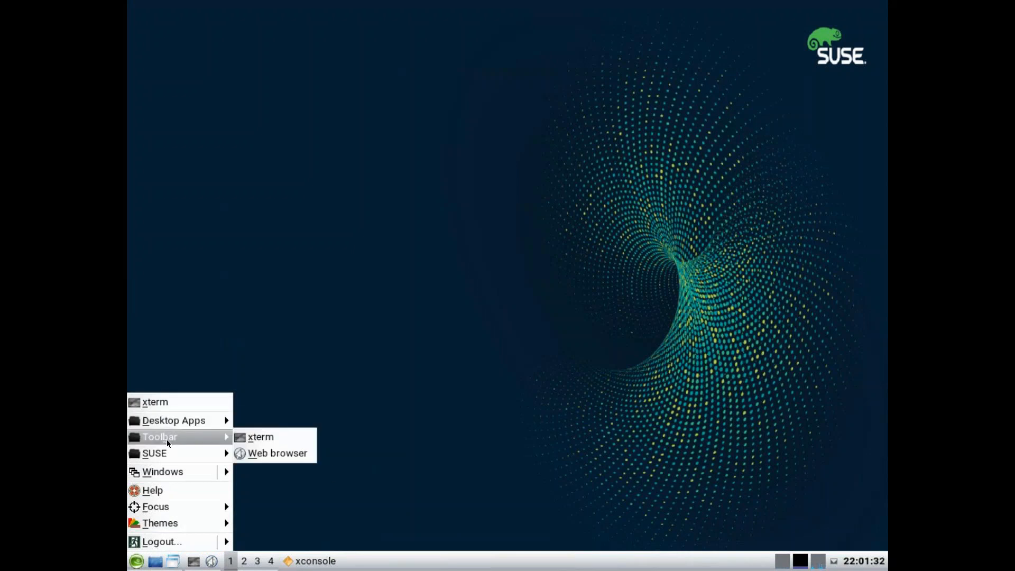
click(265, 455)
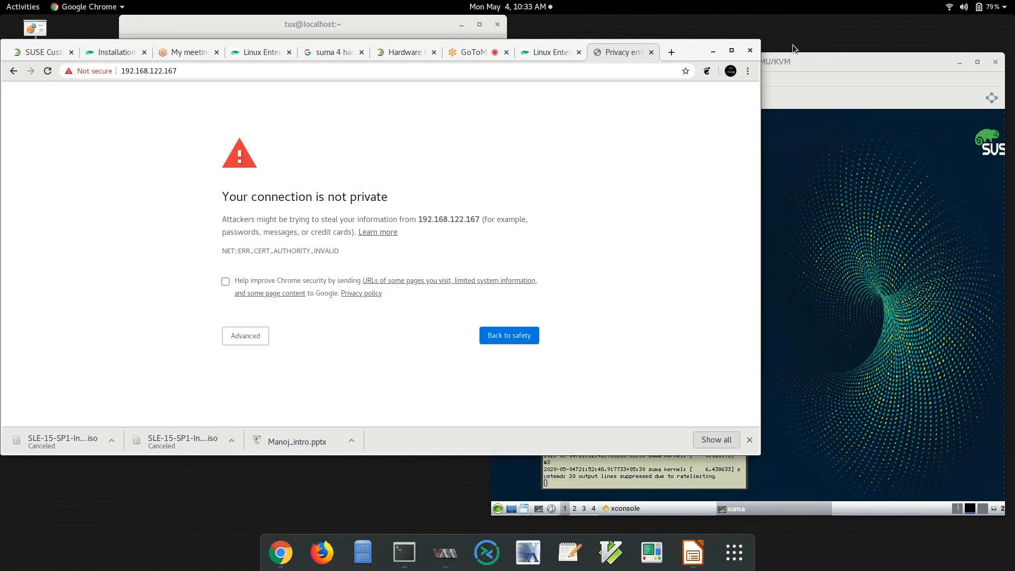
Step: Reload the page, maximize Chrome, and proceed past the certificate warning to 192.168.122.167
key(F5)
click(731, 51)
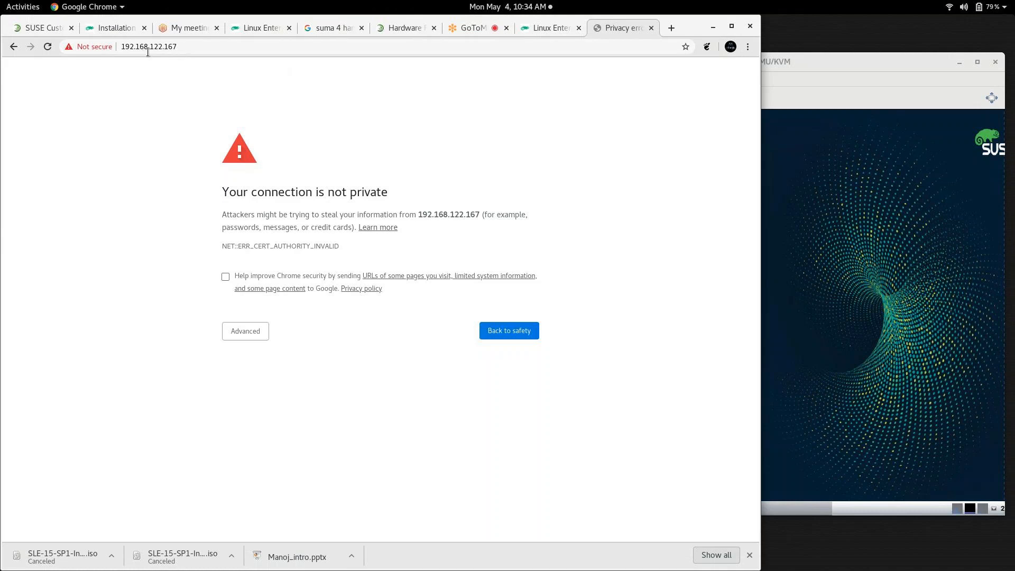
click(250, 333)
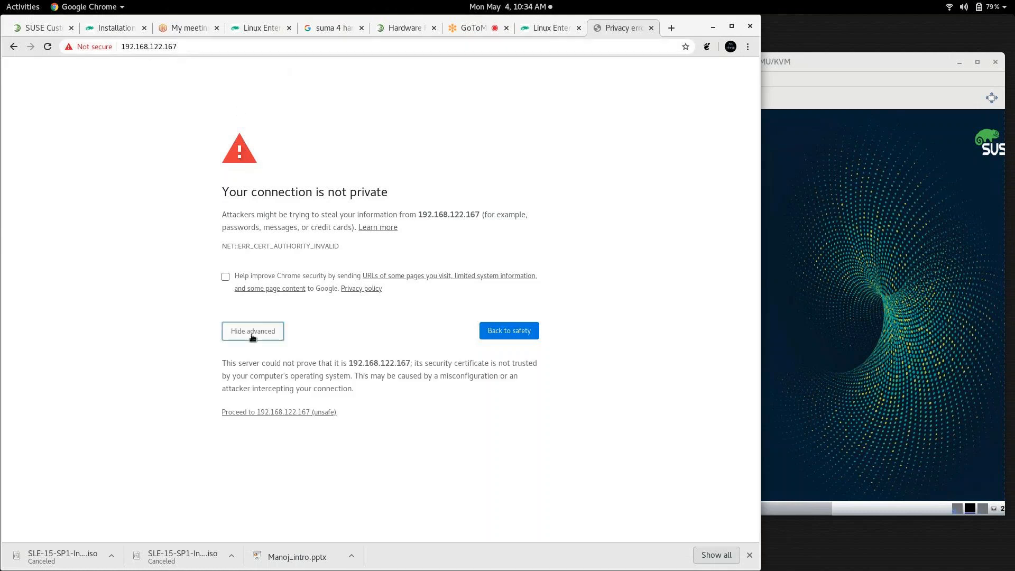
click(282, 416)
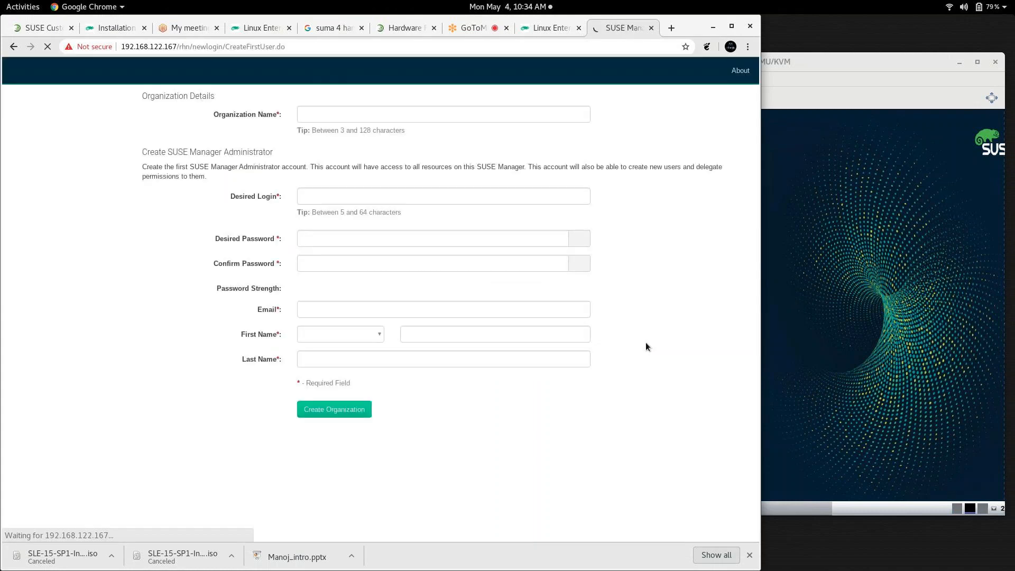
Step: Enter organization name SUSE, login admin, and the administrator password twice
click(403, 148)
text(SUSE)
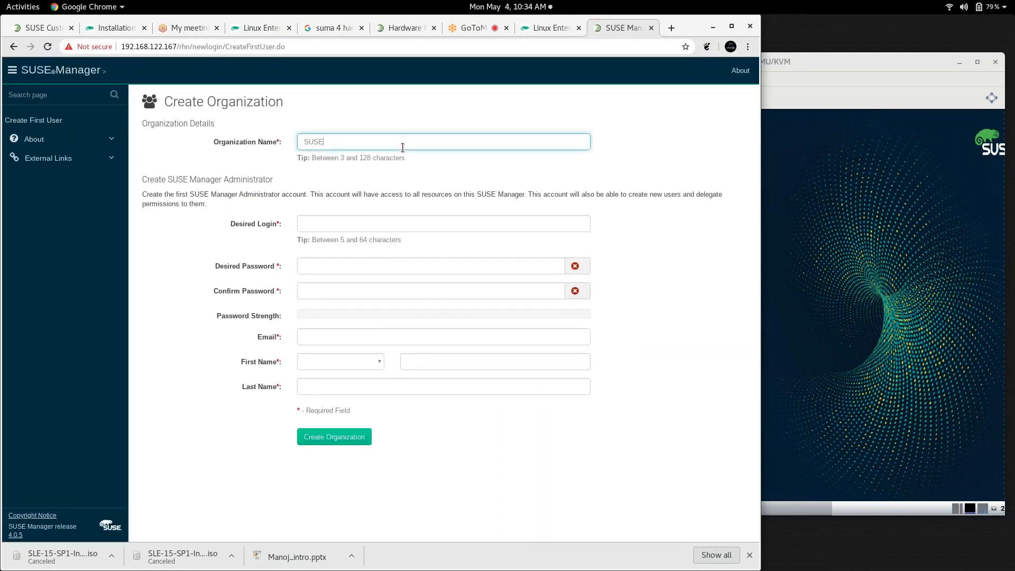
key(Tab)
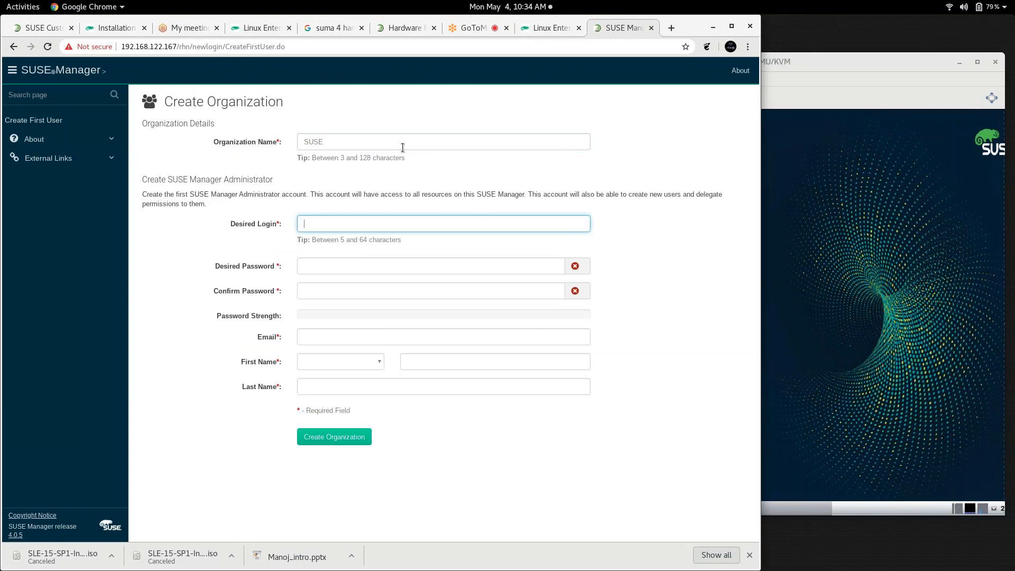
text(admin)
key(Tab)
text(•••••)
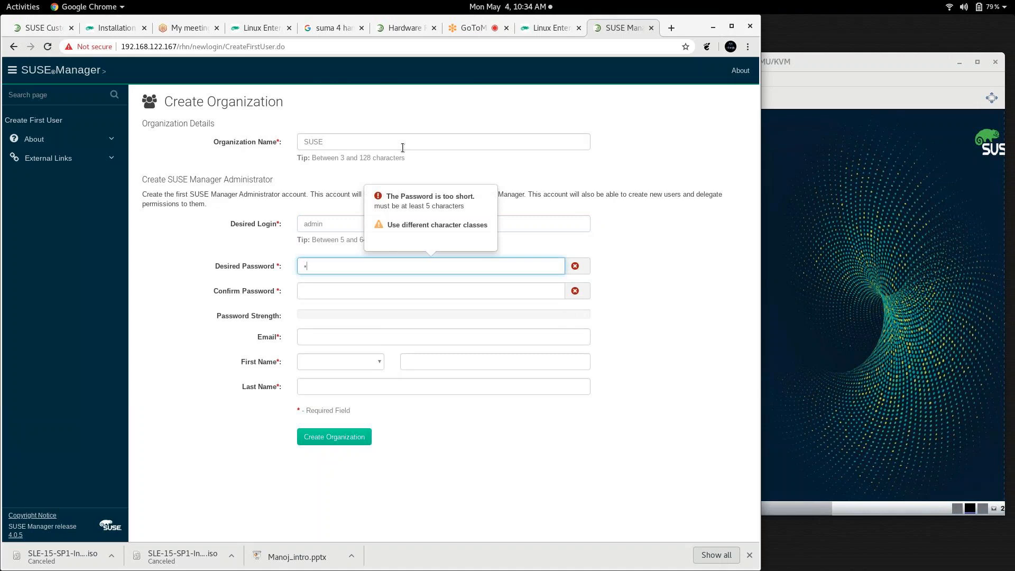
key(Tab)
text(•••••)
Step: Enter the administrator's e-mail address, correcting the initial typo
key(Tab)
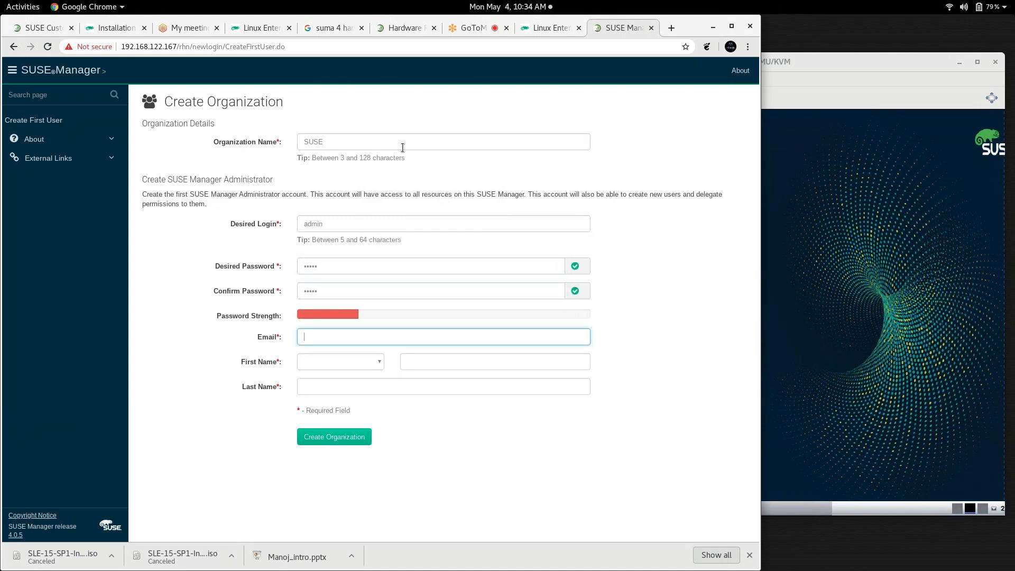
key(Tab)
key(m)
key(Tab)
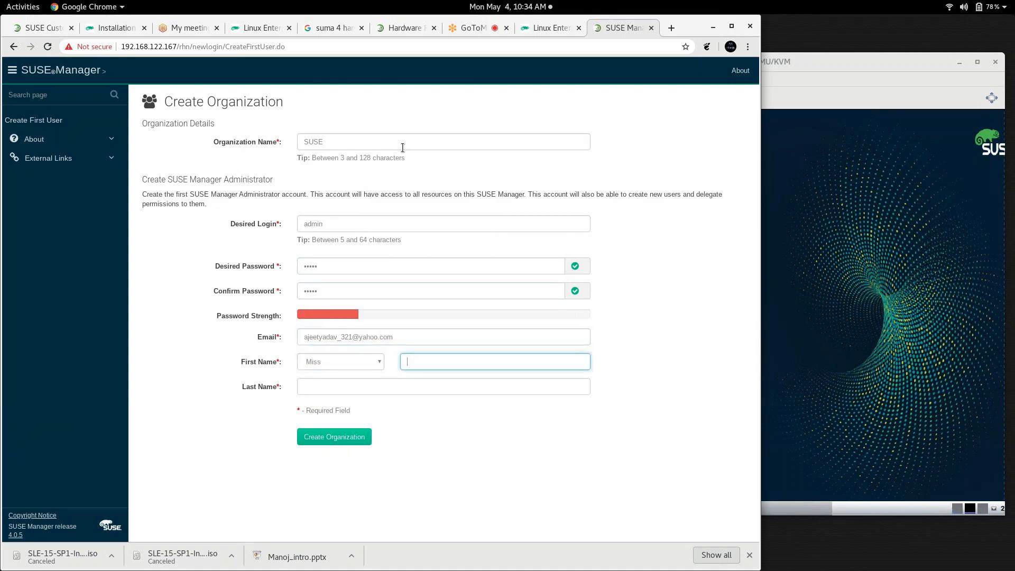
Step: Choose title Mr., fill in the administrator's first and last name, and create the organization
click(330, 361)
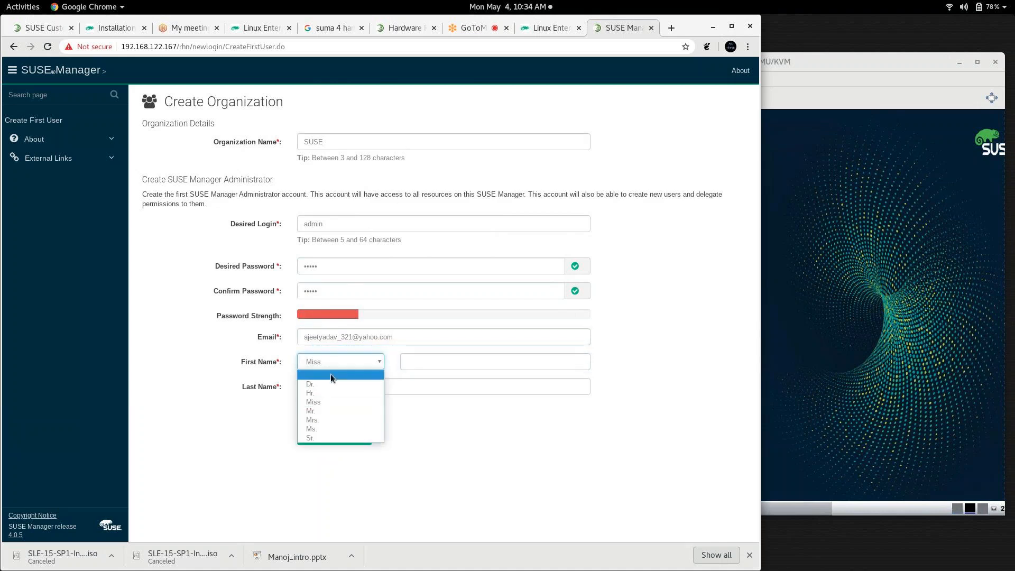
click(328, 411)
click(424, 370)
text(Ajeet)
key(Tab)
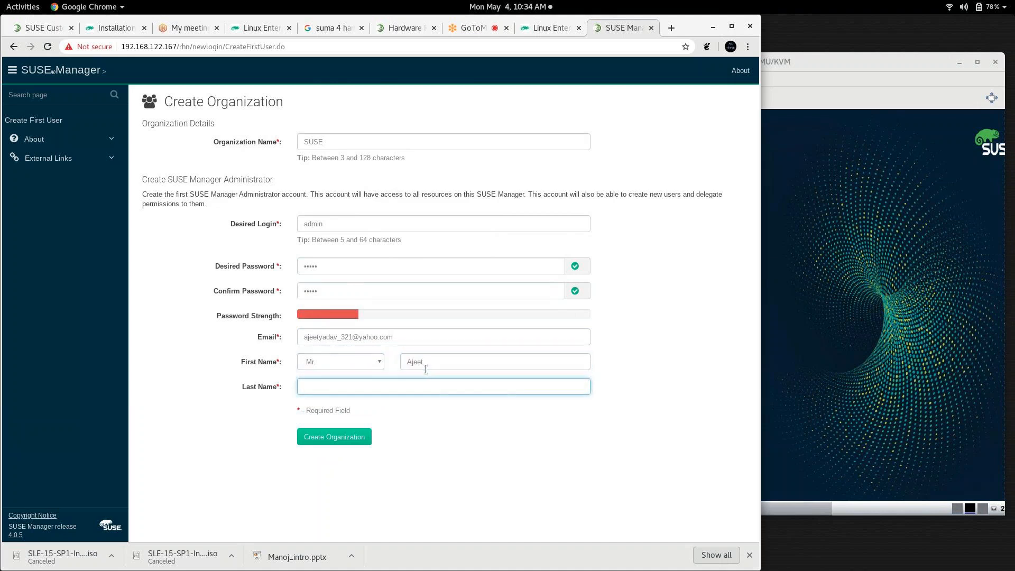
text(Linux)
click(343, 439)
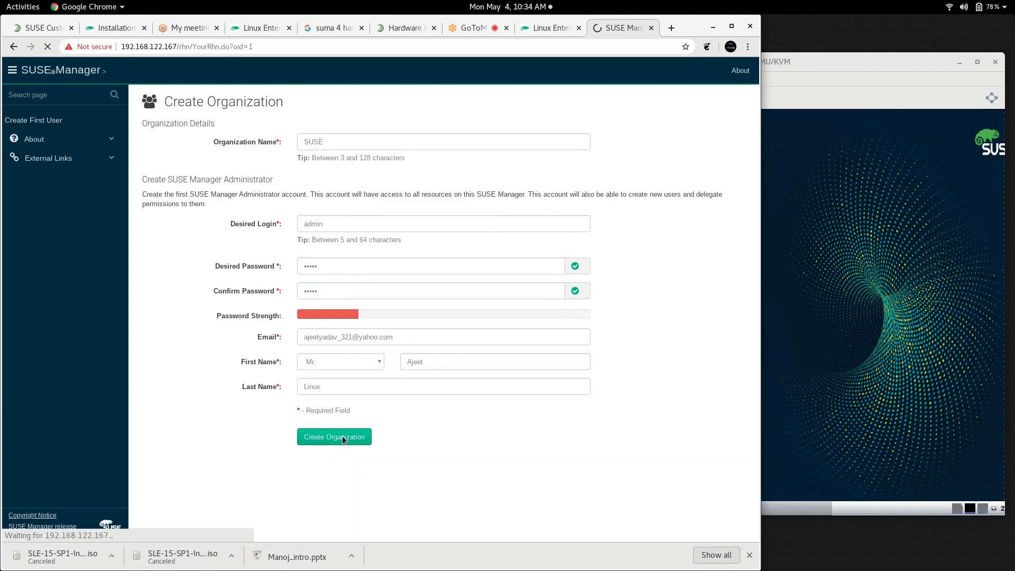
key(super+Up)
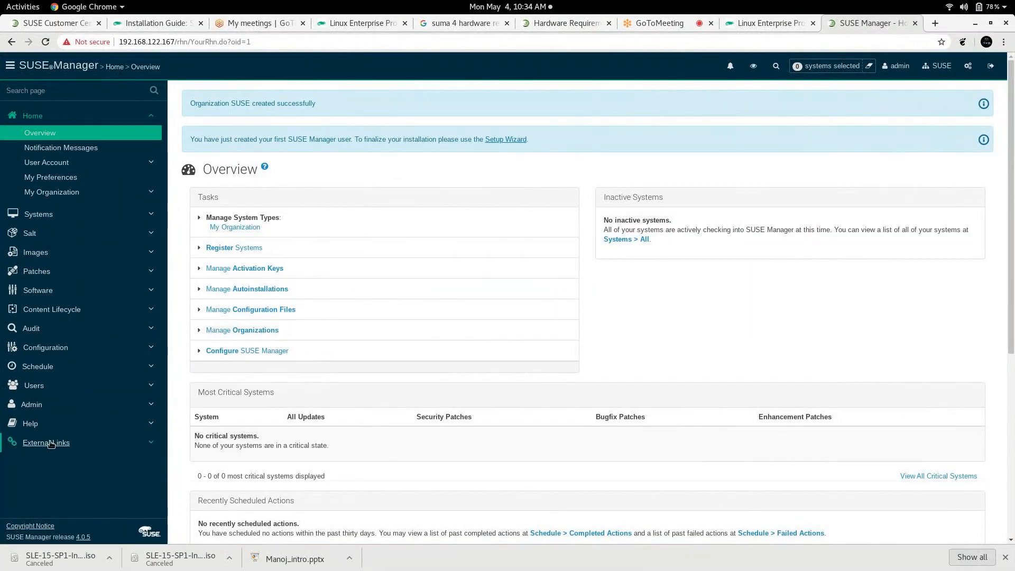
Step: Open the Admin Setup Wizard, view SUSE Products, then the empty Organization Credentials step
click(32, 408)
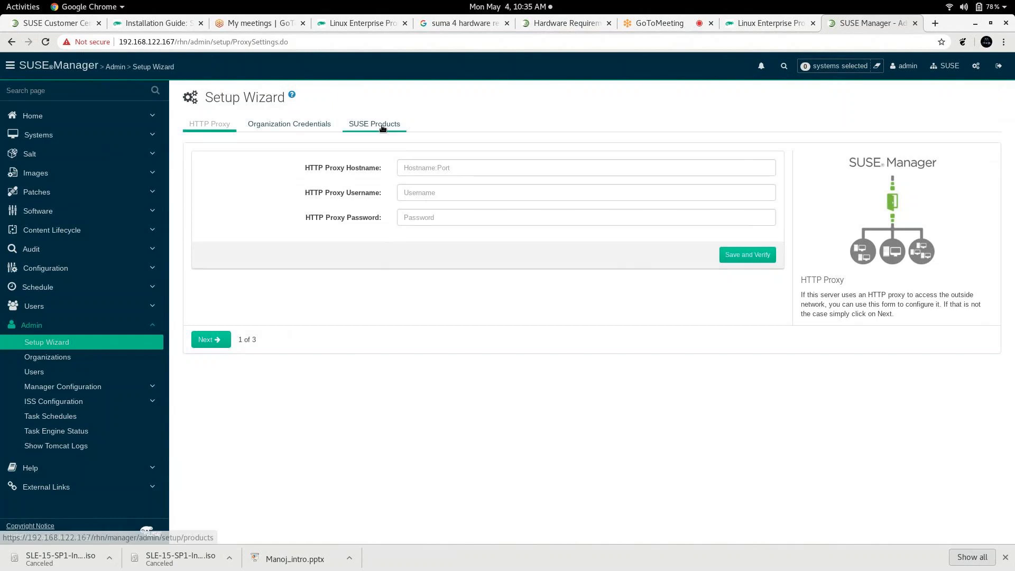
click(381, 126)
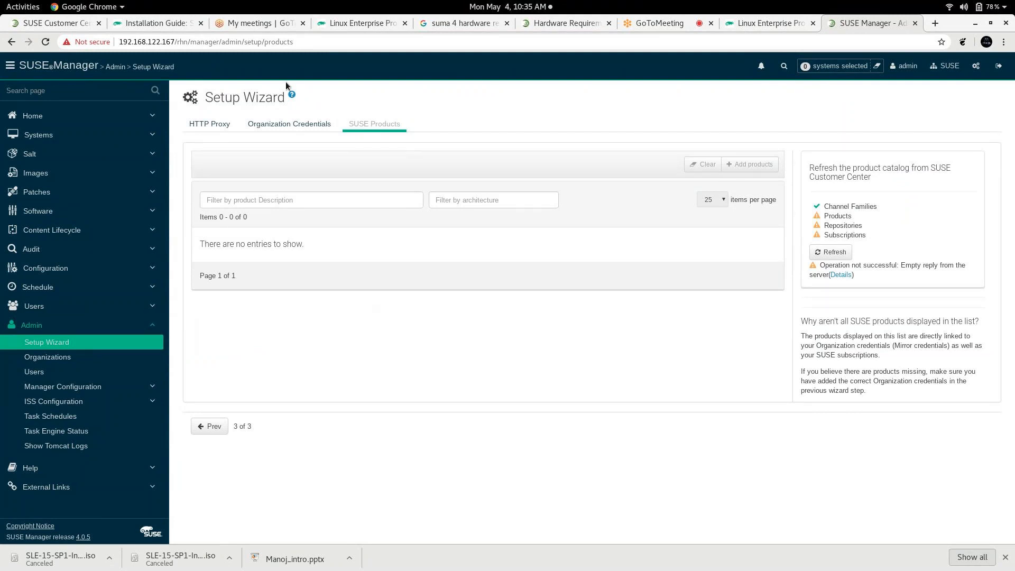
click(283, 123)
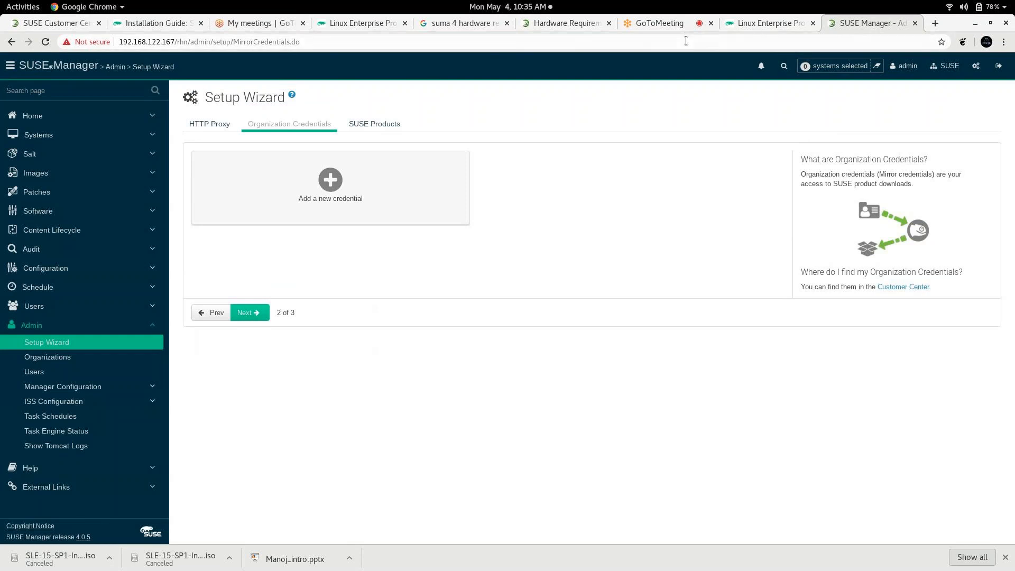
click(363, 25)
Step: Load scc.suse.com in another tab and view the organization's Proxies page with mirroring credentials
click(434, 23)
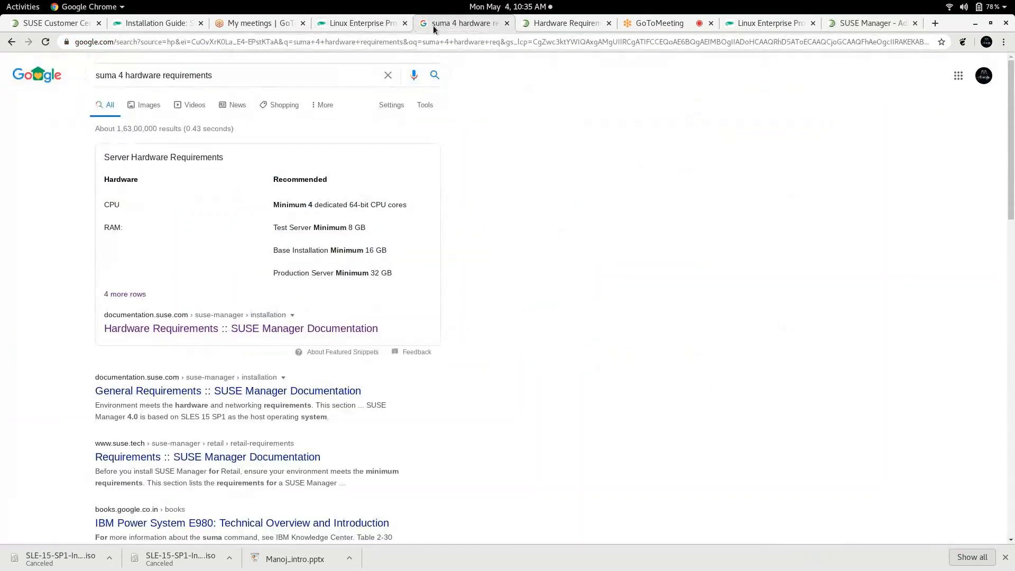
click(422, 43)
text(scc.suse.com)
key(Return)
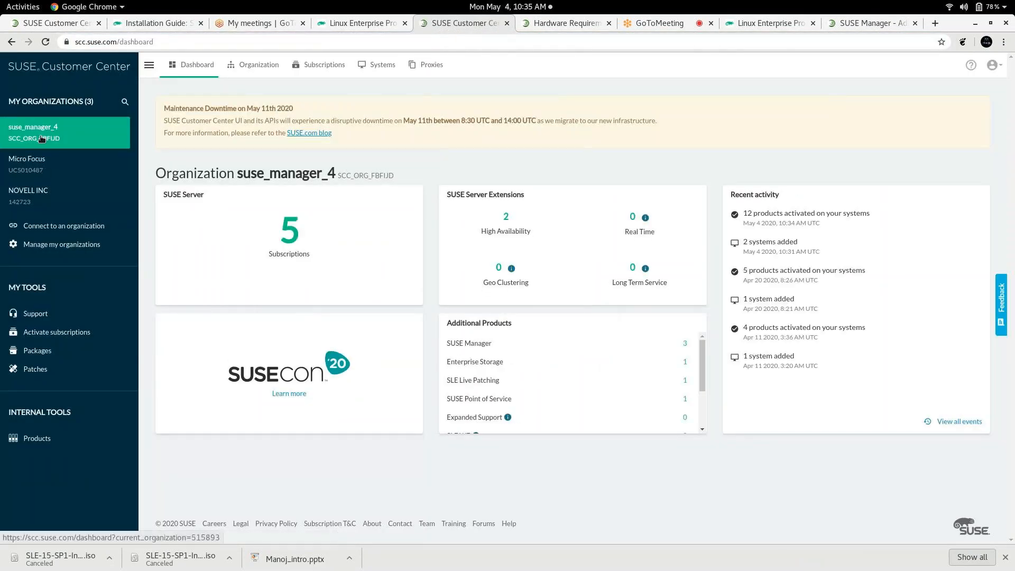
click(428, 65)
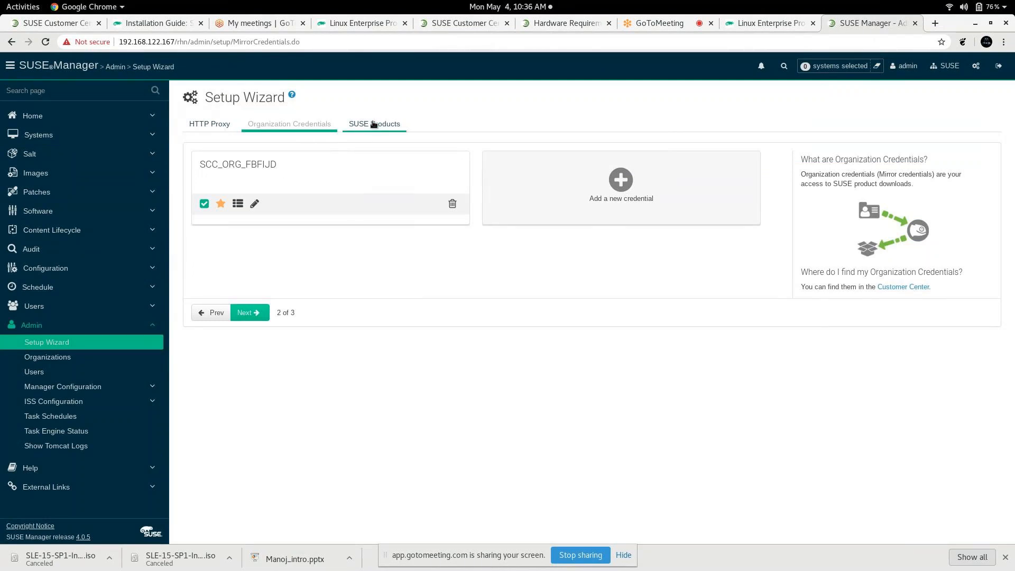
Step: Go to the SUSE Products step and wait for the catalog refresh from SUSE Customer Center
click(374, 124)
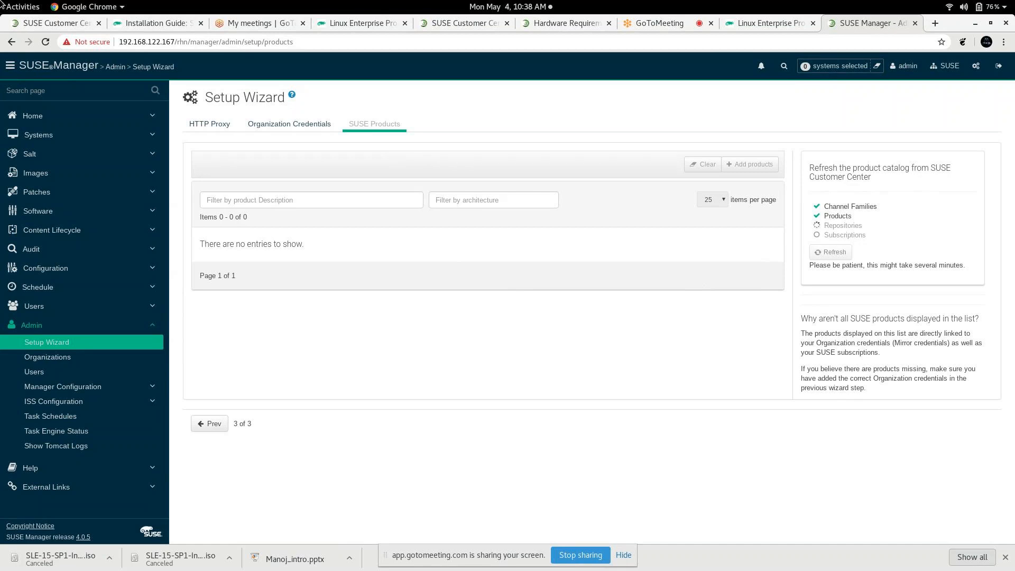
mouse_move(1, 6)
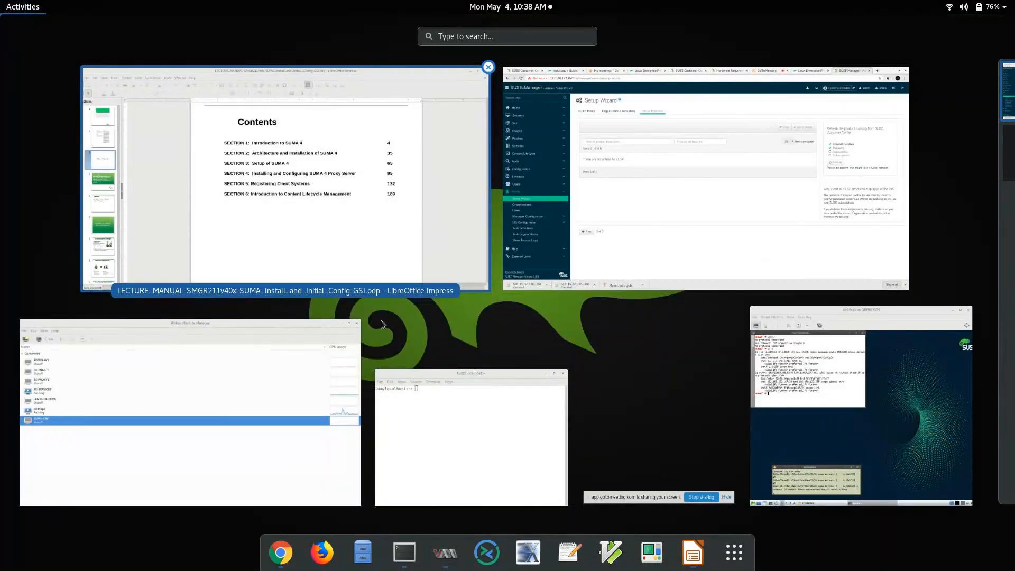
Step: Bring the Chrome window back from the Activities overview to see the 46 refreshed products
click(600, 224)
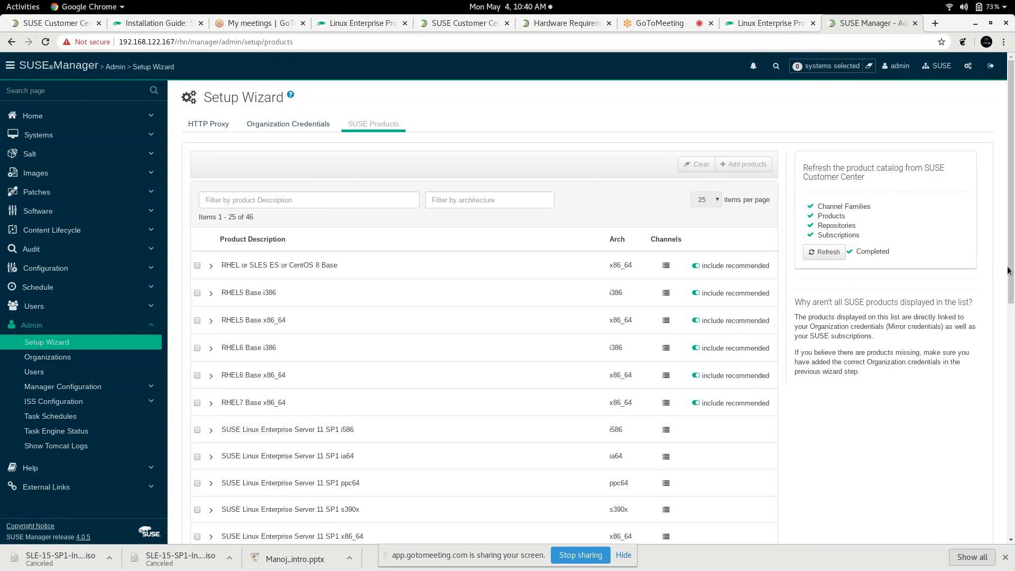
Step: On page 2, select SUSE Linux Enterprise Server 15 SP1 x86_64 with its 3 recommended modules
drag(1007, 280, 993, 399)
click(994, 399)
drag(1009, 304, 1012, 522)
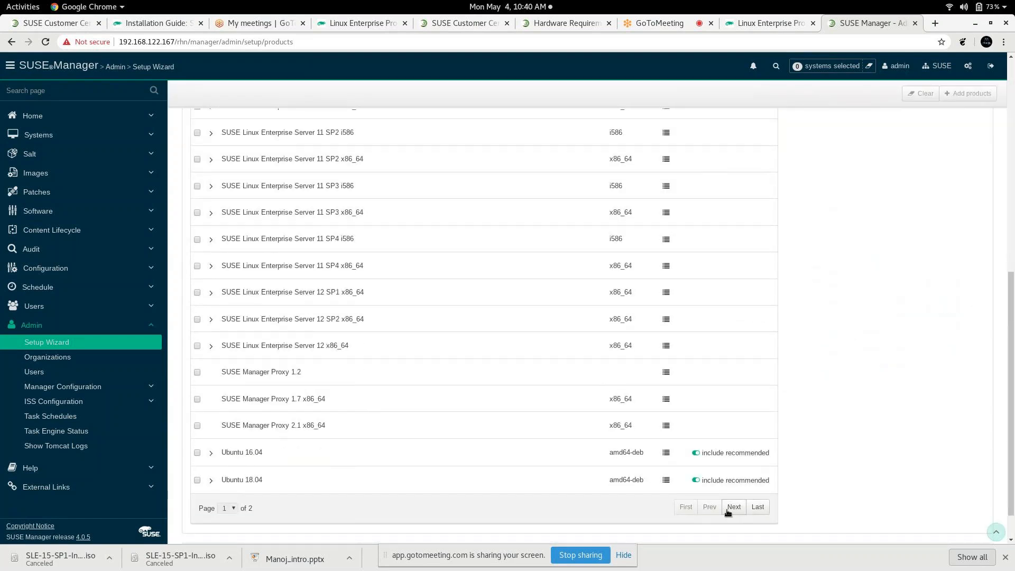
click(734, 507)
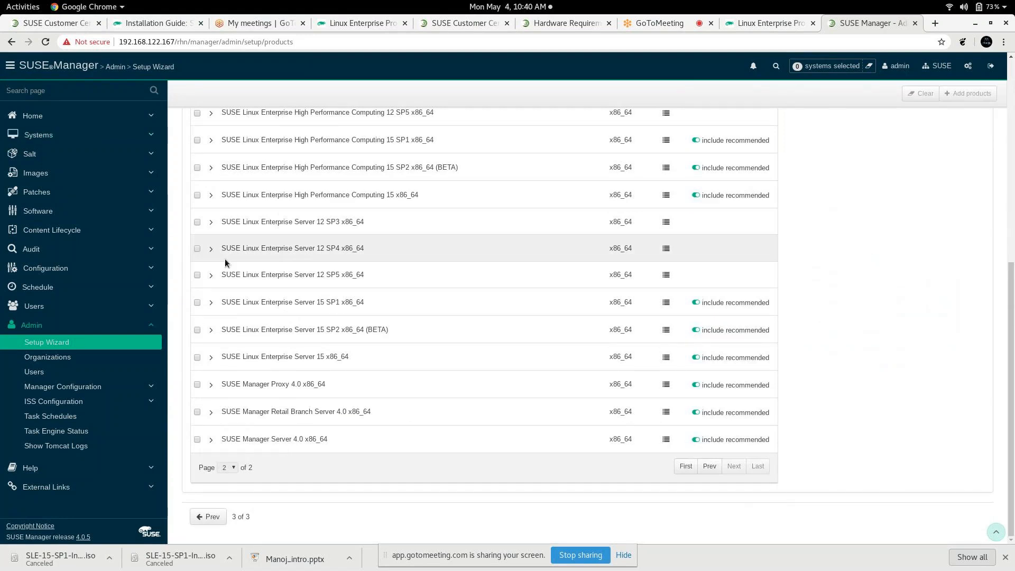
click(209, 303)
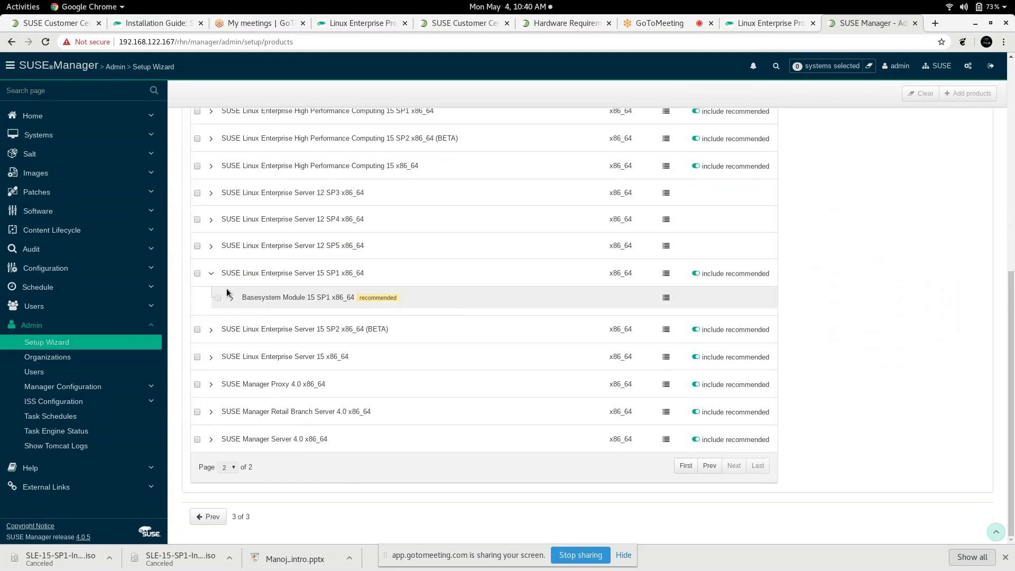
click(197, 274)
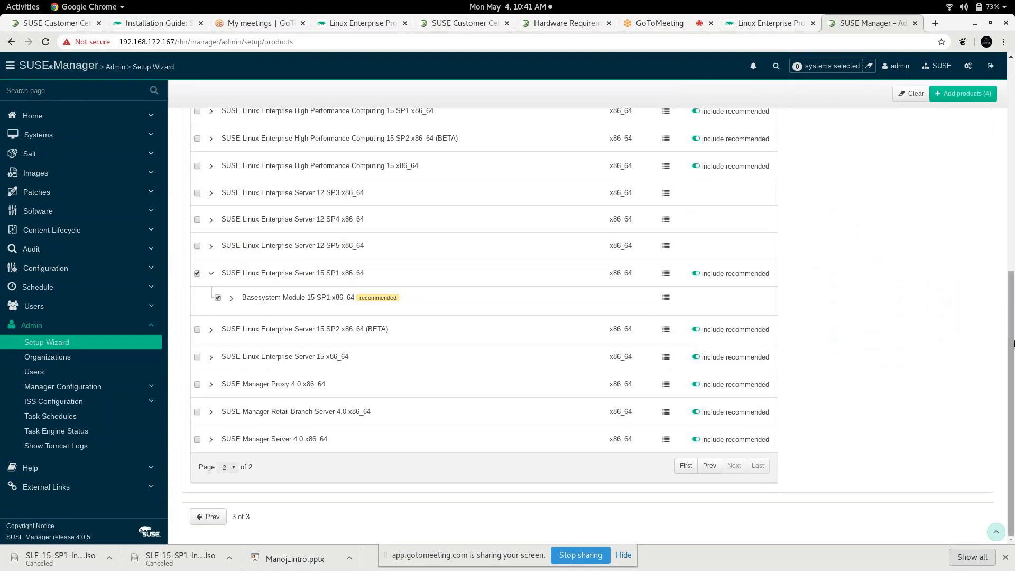
drag(1013, 343, 995, 172)
scroll(788, 129, up, 1)
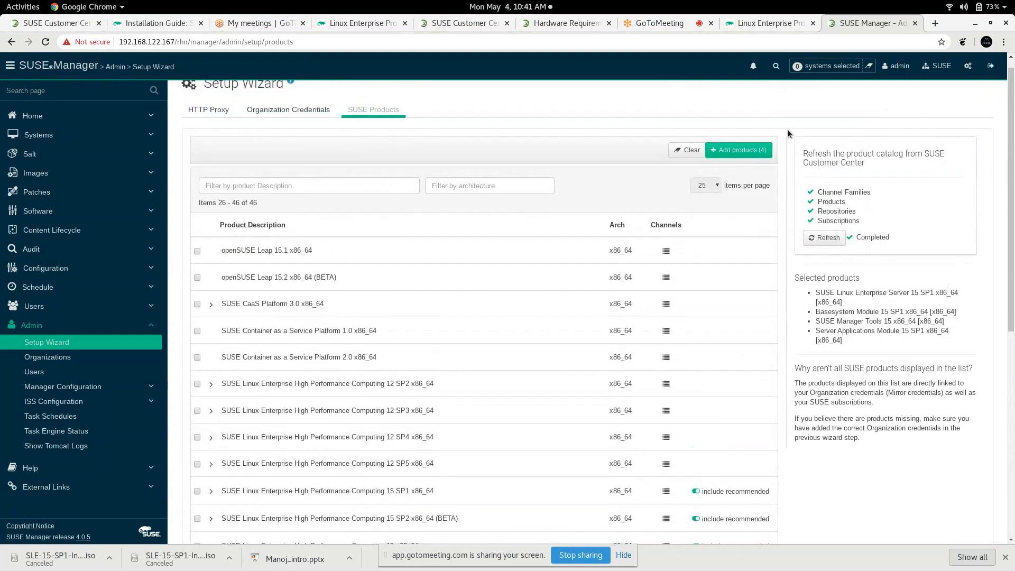
Step: Add the 4 selected products, confirm the rows show Sync scheduled, then switch to Virtual Machine Manager
click(746, 152)
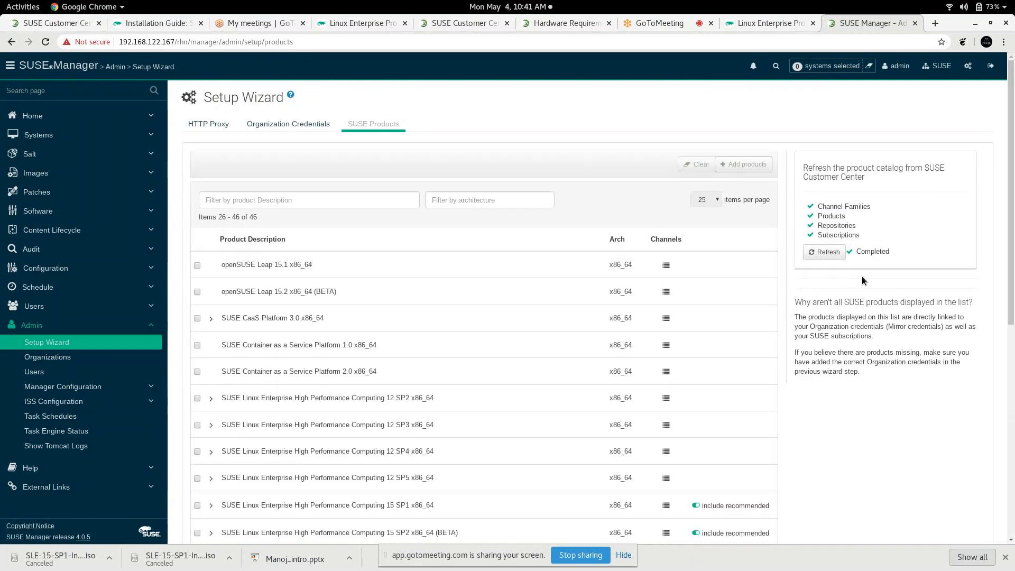
scroll(1006, 255, down, 1)
drag(1005, 255, 1012, 449)
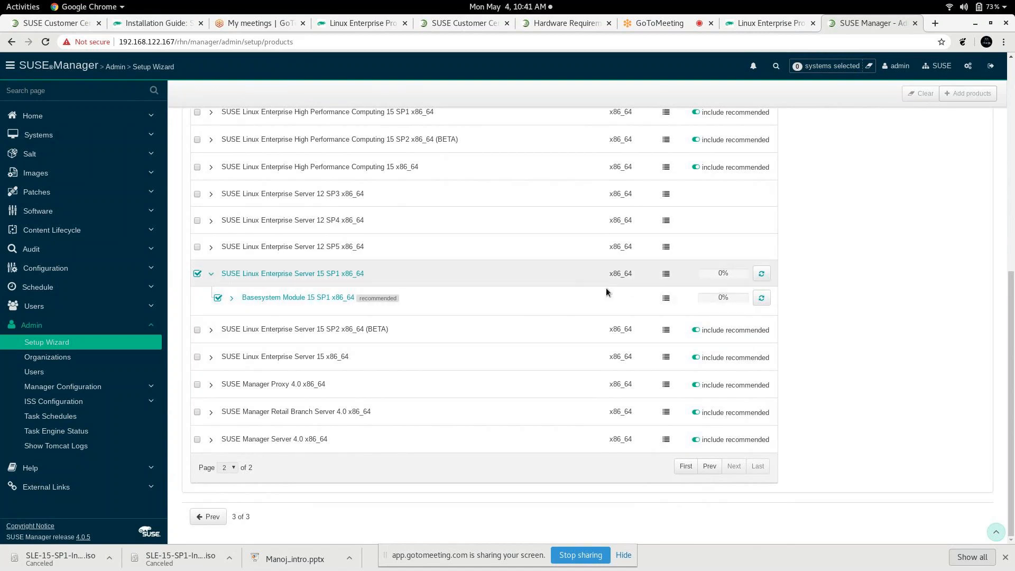
mouse_move(1012, 347)
mouse_down()
mouse_move(1012, 253)
mouse_move(1004, 331)
mouse_up()
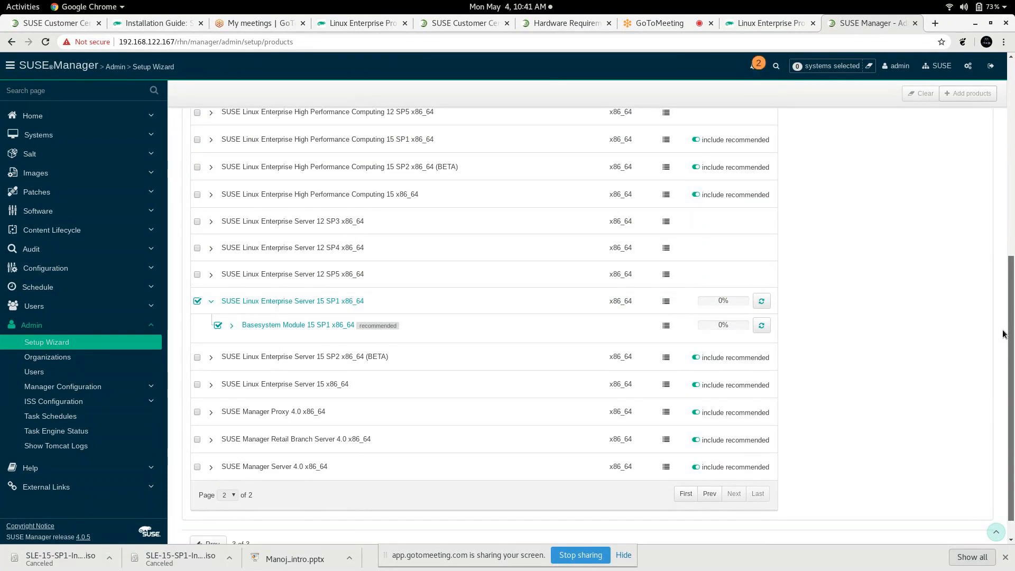
scroll(1003, 334, down, 1)
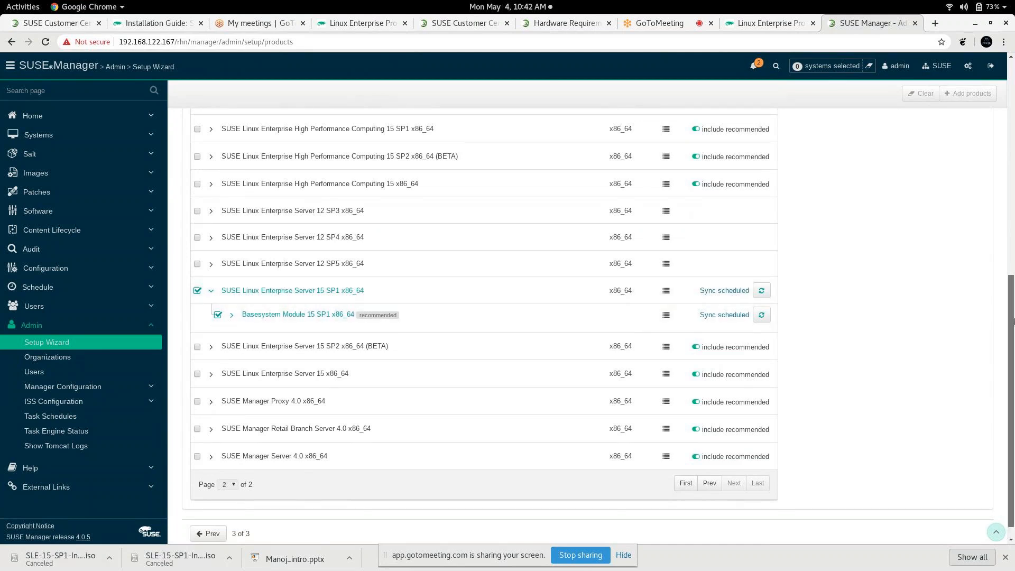
drag(1012, 319, 1011, 262)
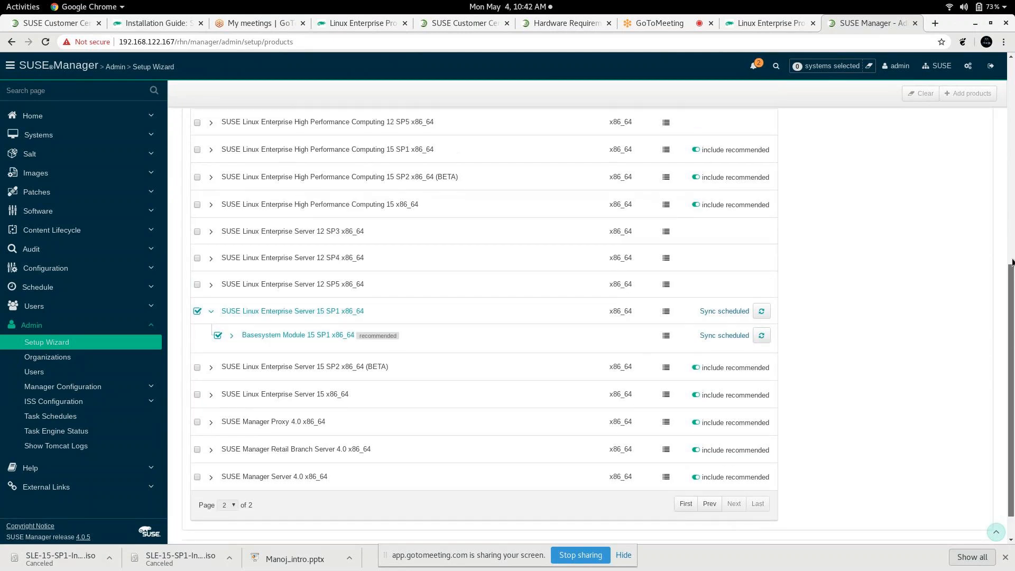
drag(1011, 261, 1012, 161)
key(alt+Tab)
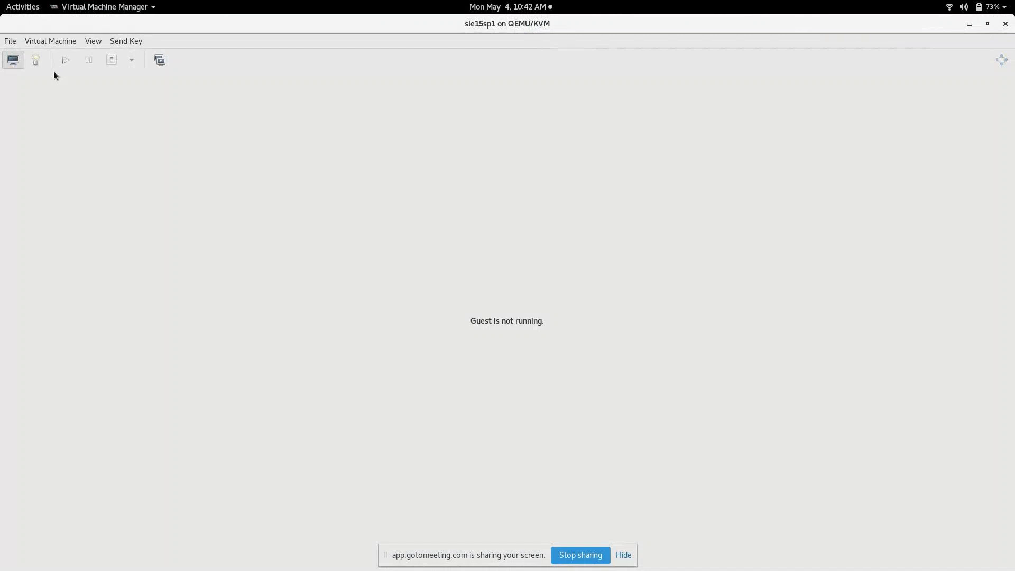